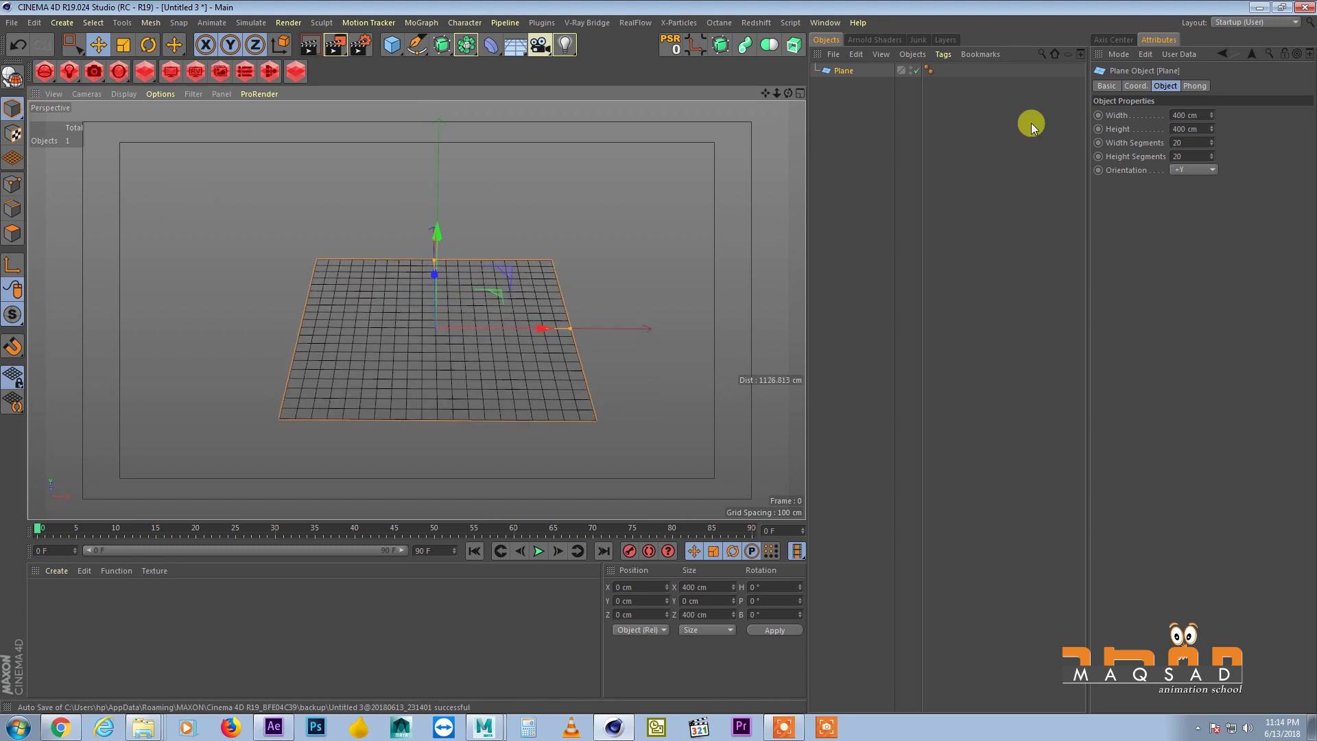
# Convert the plane with 20 by 20 segments into an editable polygon object.
pyautogui.click(1178, 142)
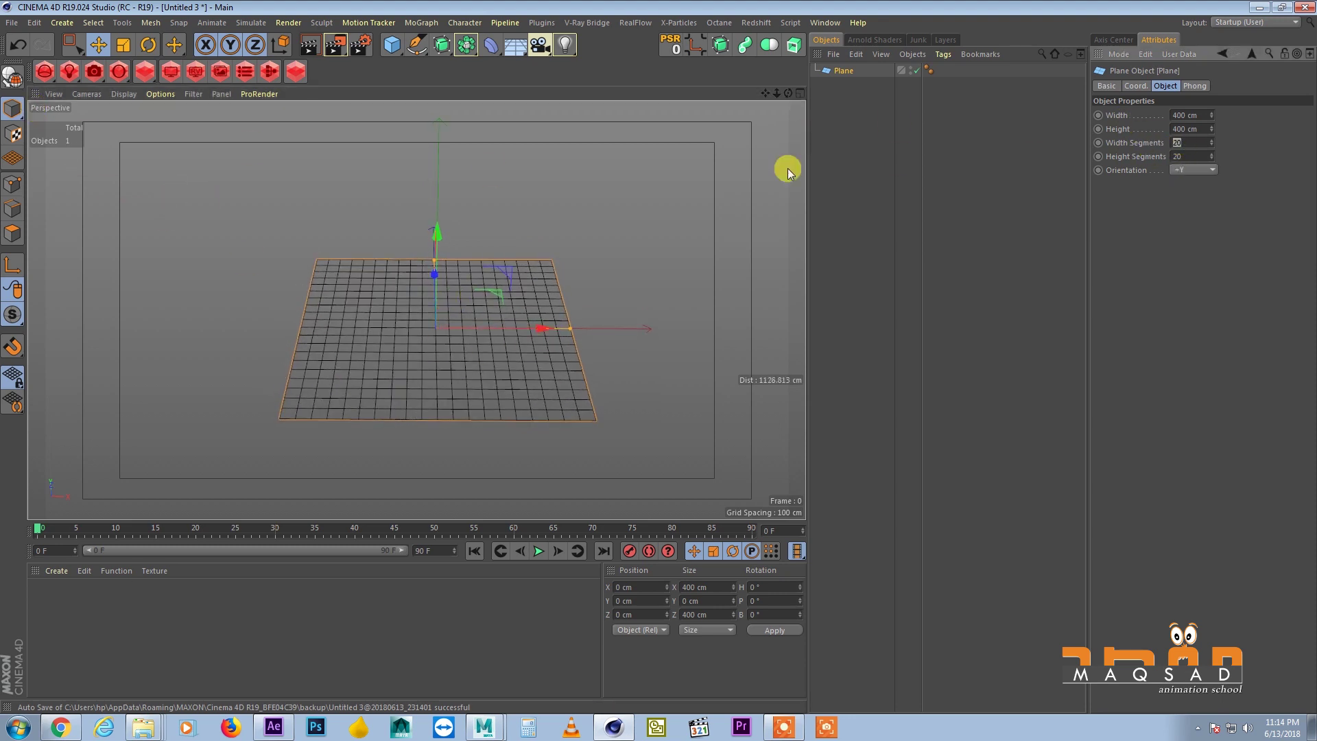
pyautogui.click(11, 77)
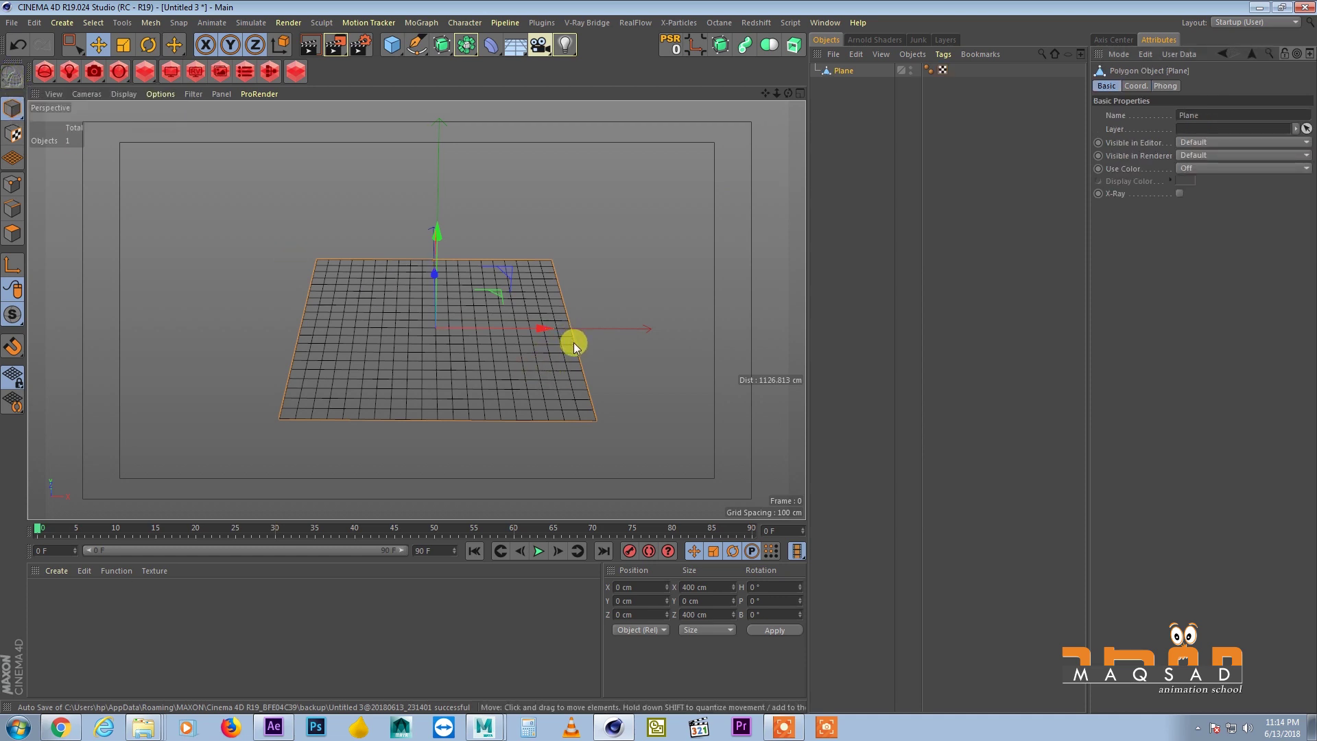
pyautogui.keyDown('alt'); pyautogui.moveTo(573, 341); pyautogui.dragTo(576, 339); pyautogui.keyUp('alt')
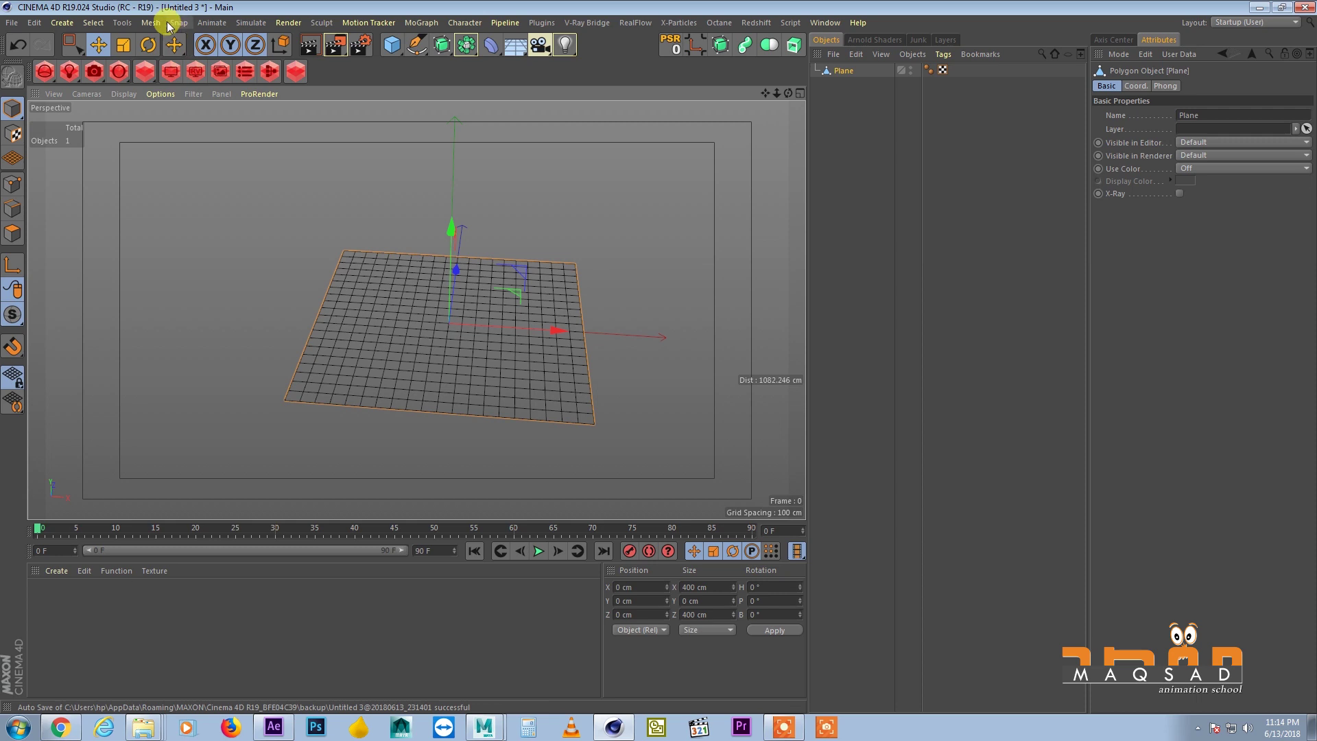
# Add a Hair object to the selected editable plane.
pyautogui.click(251, 23)
pyautogui.moveTo(255, 59)
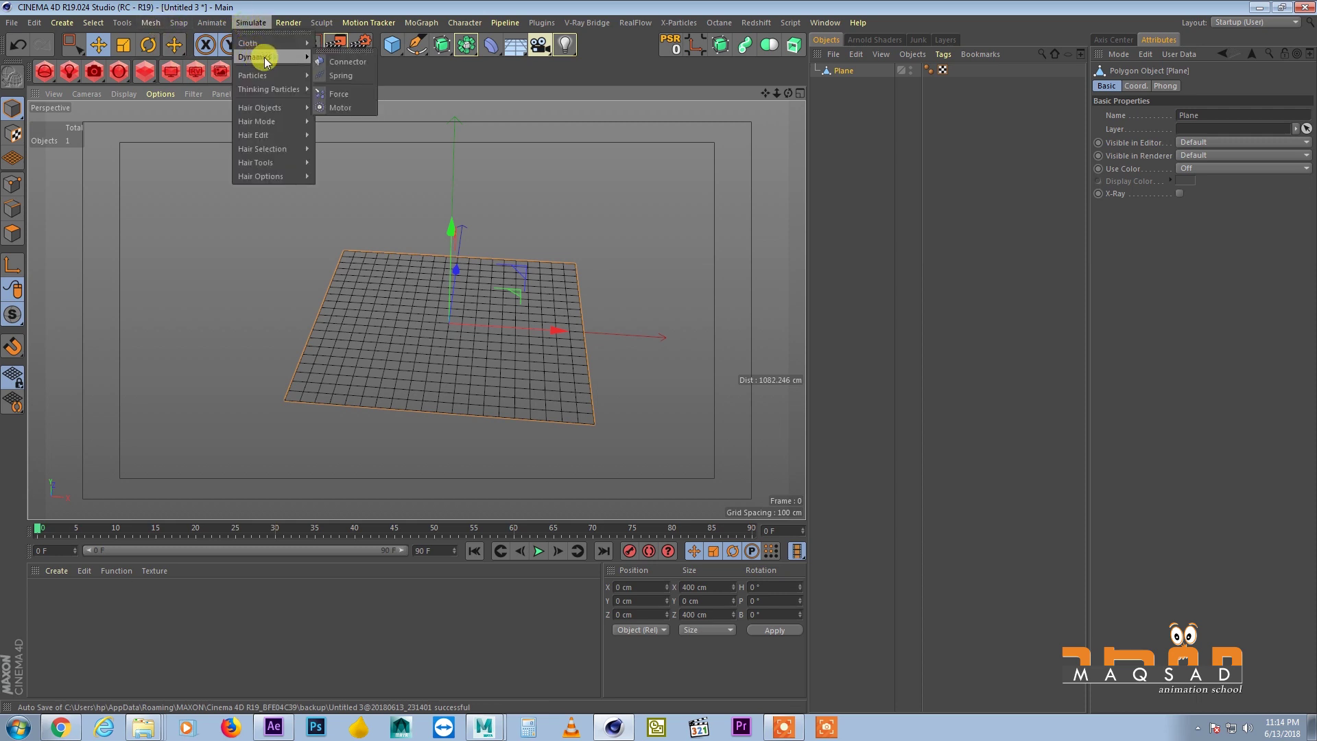
pyautogui.moveTo(274, 108)
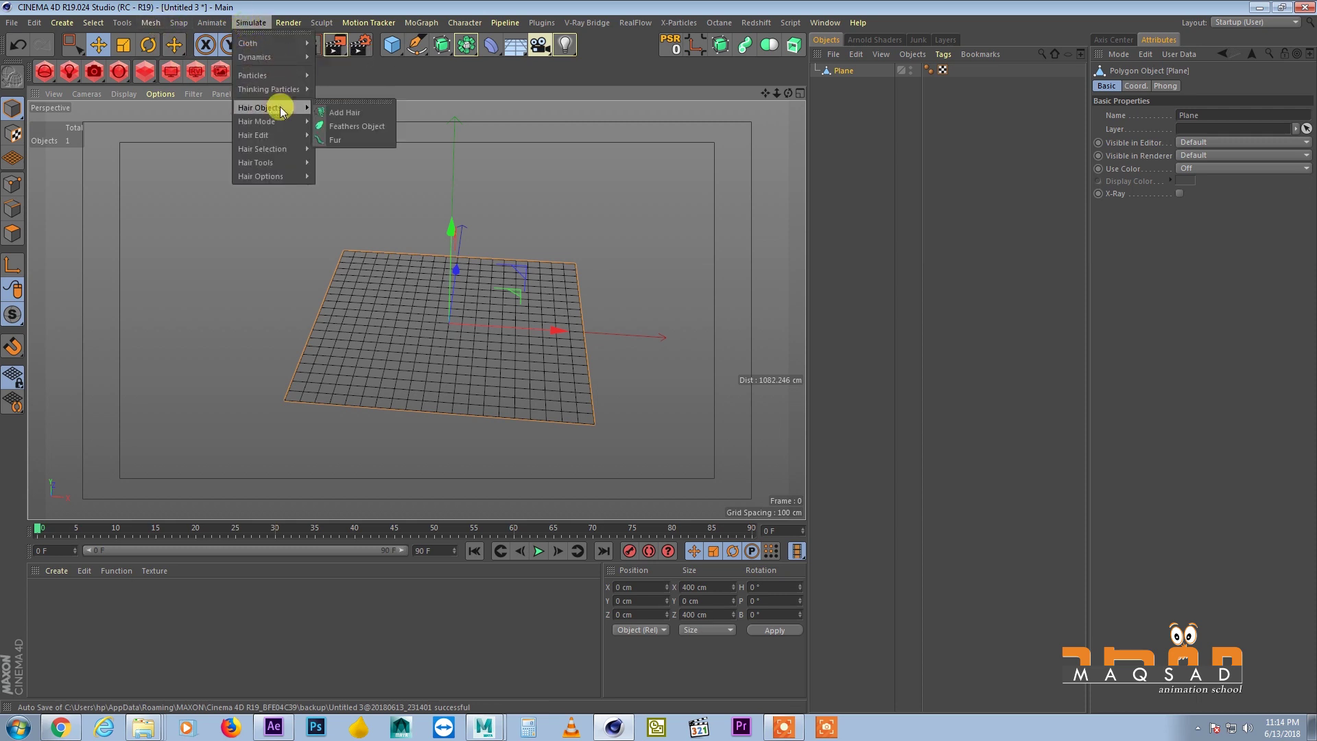
pyautogui.click(336, 115)
pyautogui.keyDown('alt'); pyautogui.moveTo(500, 376); pyautogui.dragTo(468, 337); pyautogui.keyUp('alt')
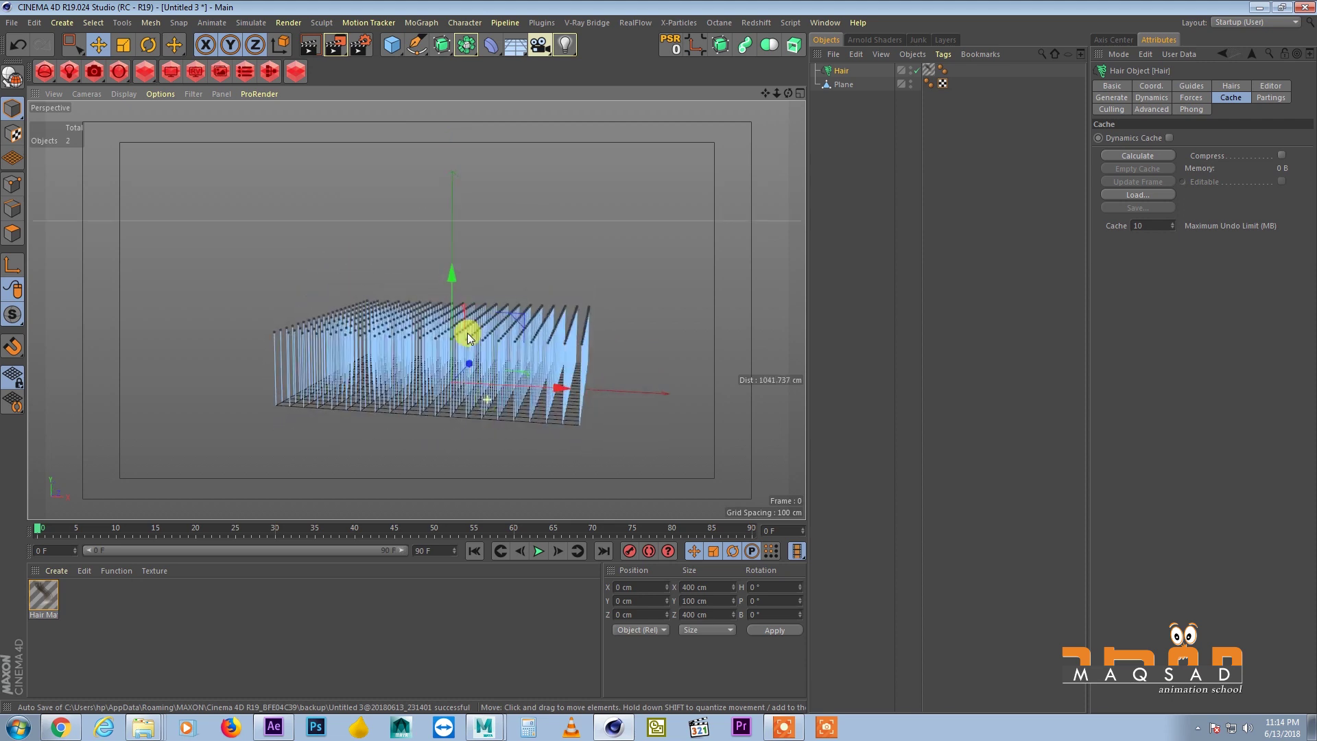
# Widen the object attributes area and display the Hair object's Guides settings.
pyautogui.moveTo(808, 122); pyautogui.dragTo(825, 122)
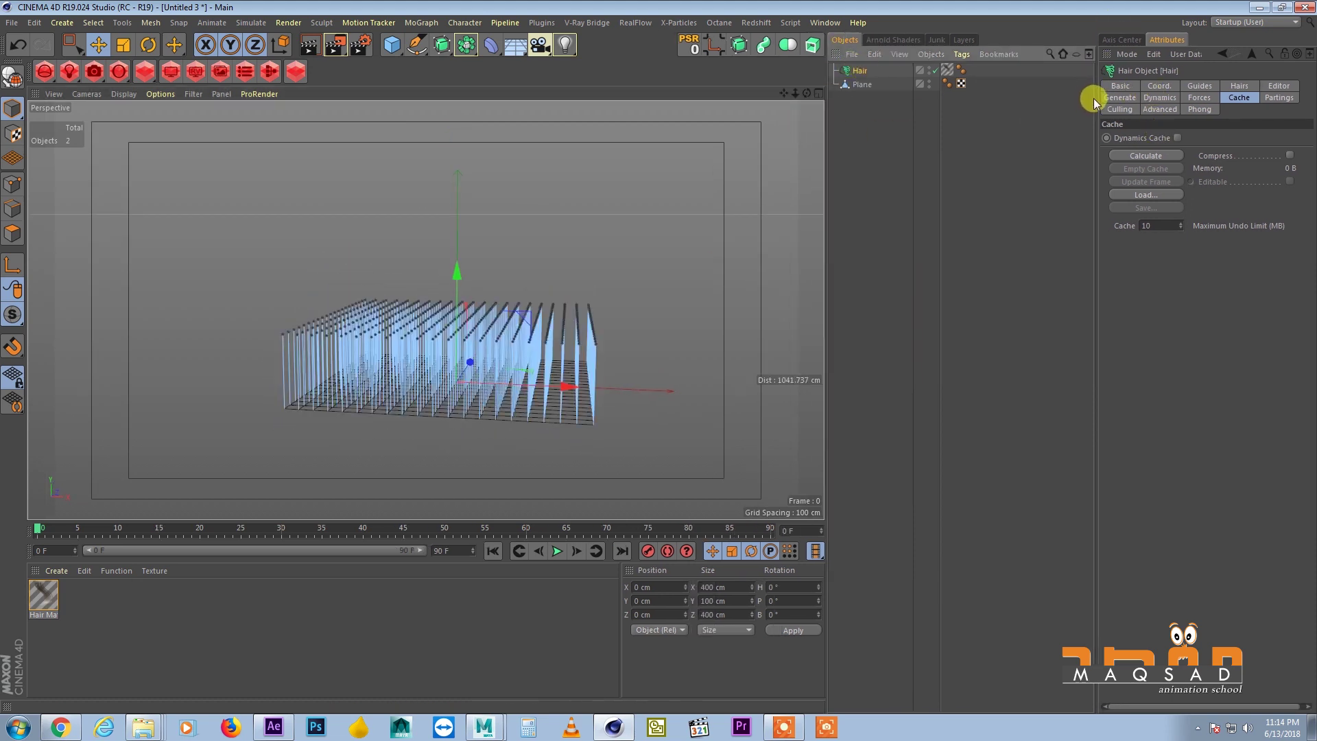
pyautogui.moveTo(1095, 99); pyautogui.dragTo(1045, 99)
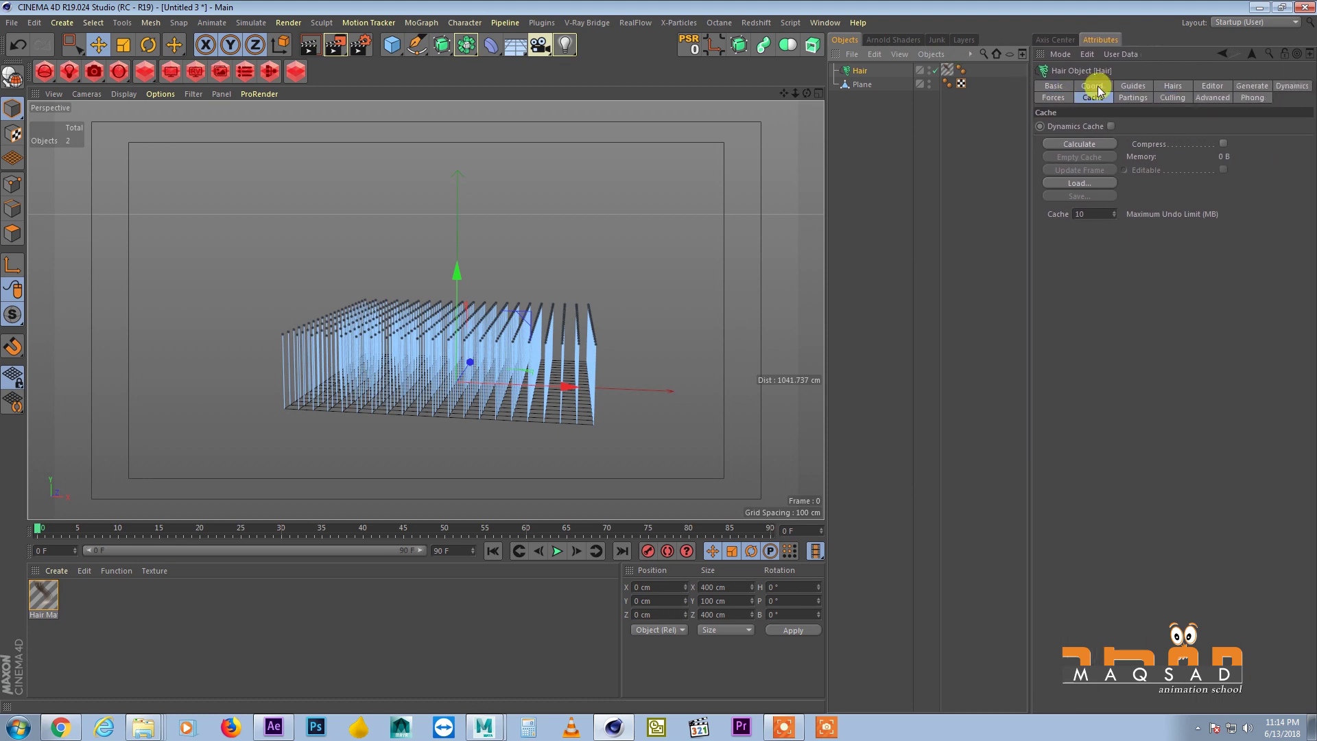
pyautogui.click(1093, 86)
pyautogui.click(1072, 87)
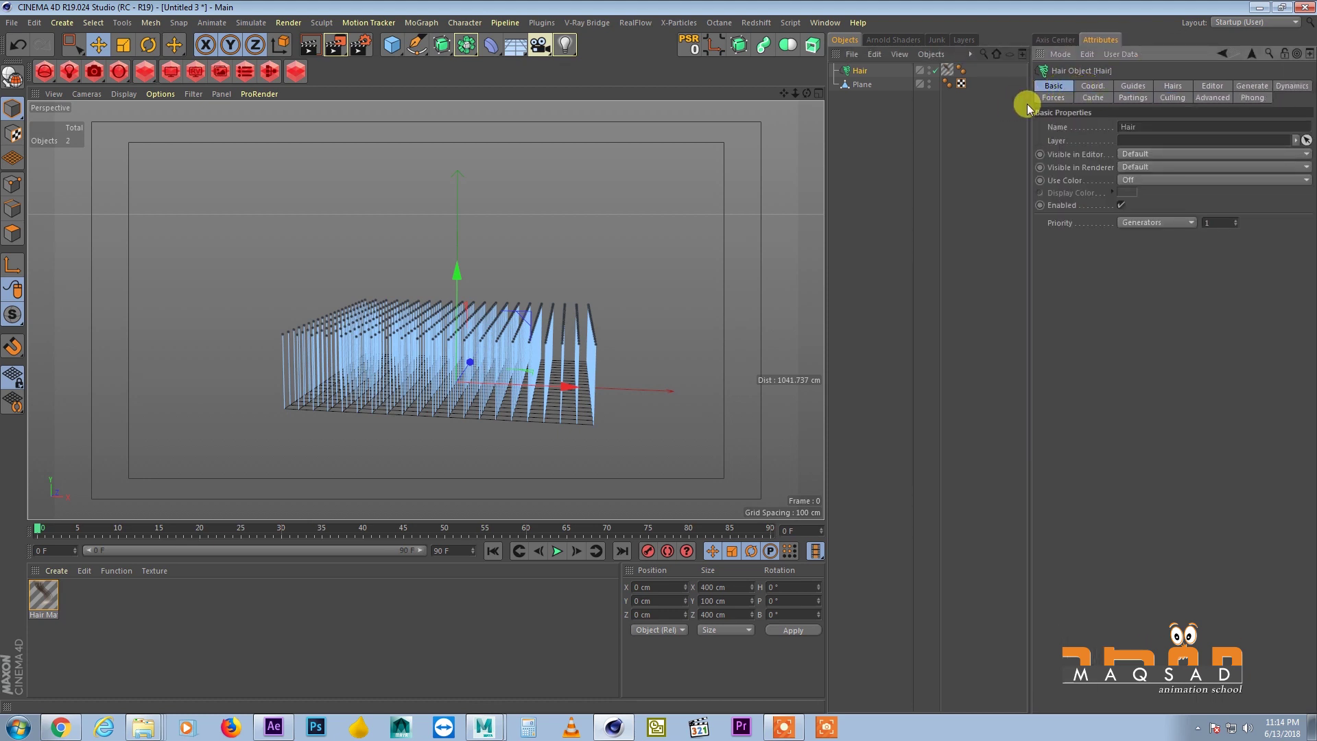
pyautogui.click(833, 116)
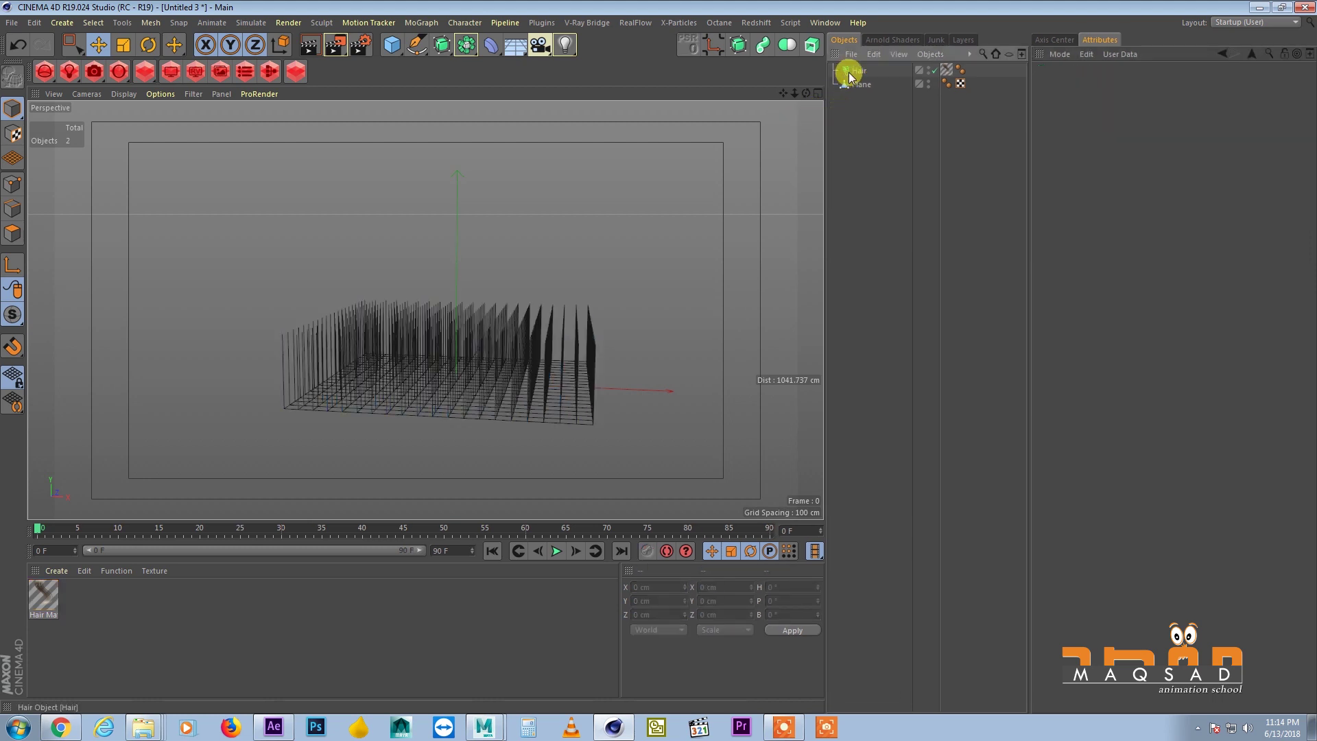
pyautogui.click(851, 70)
pyautogui.click(1090, 86)
pyautogui.click(1118, 88)
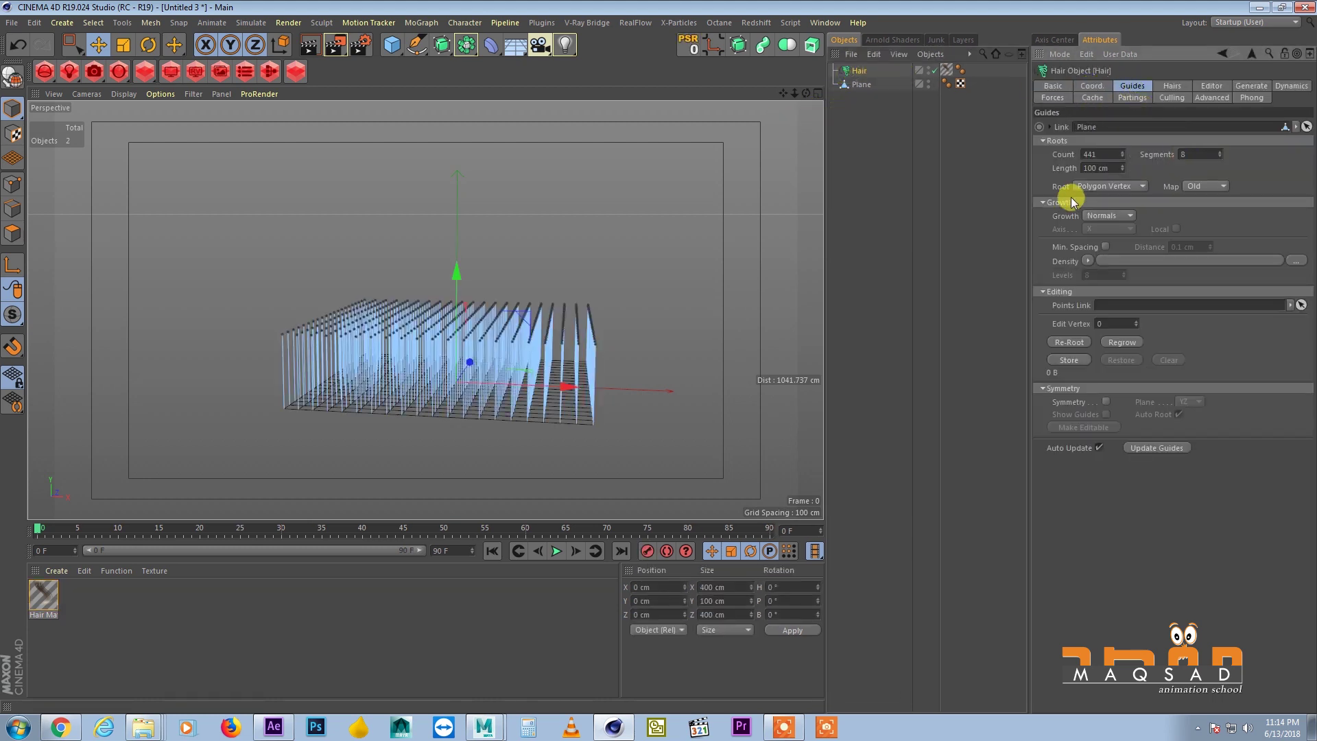
# Set the length of the hair guides to 20 cm.
pyautogui.moveTo(1122, 171); pyautogui.dragTo(1125, 206)
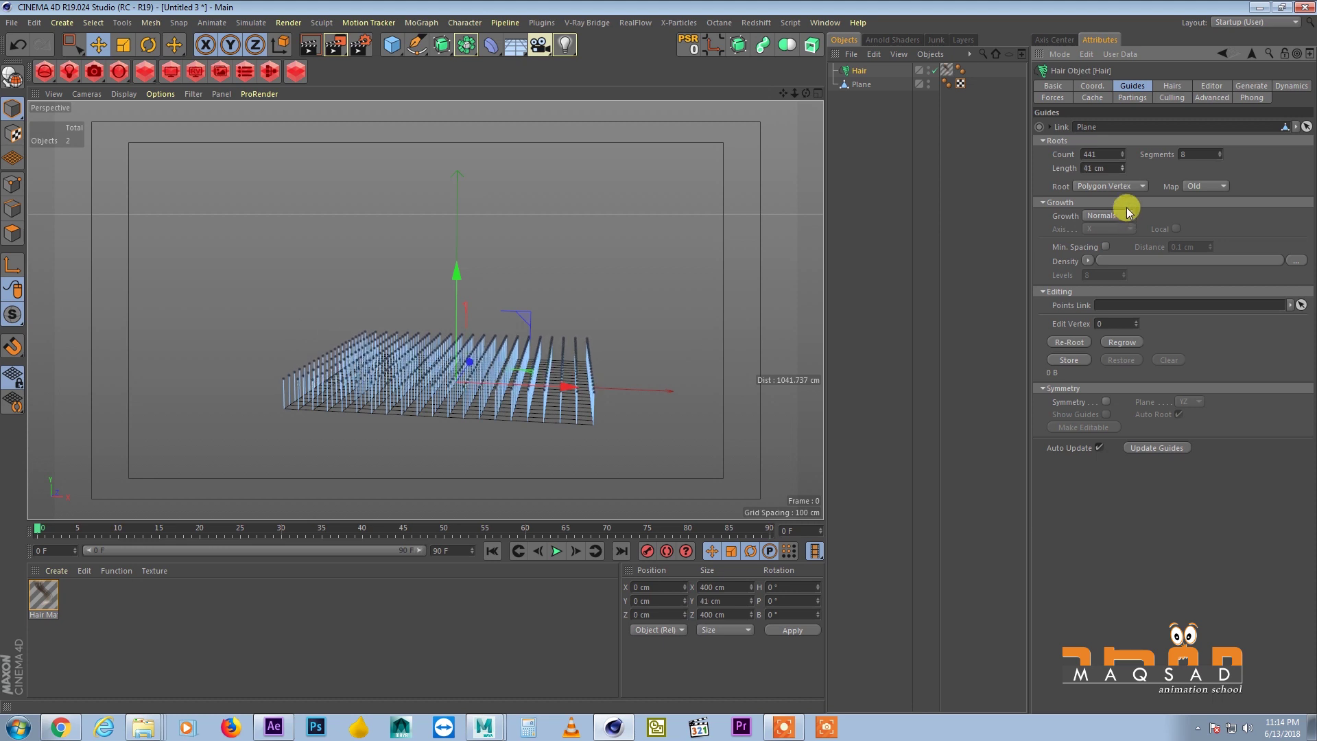
pyautogui.write('15')
pyautogui.press('Return')
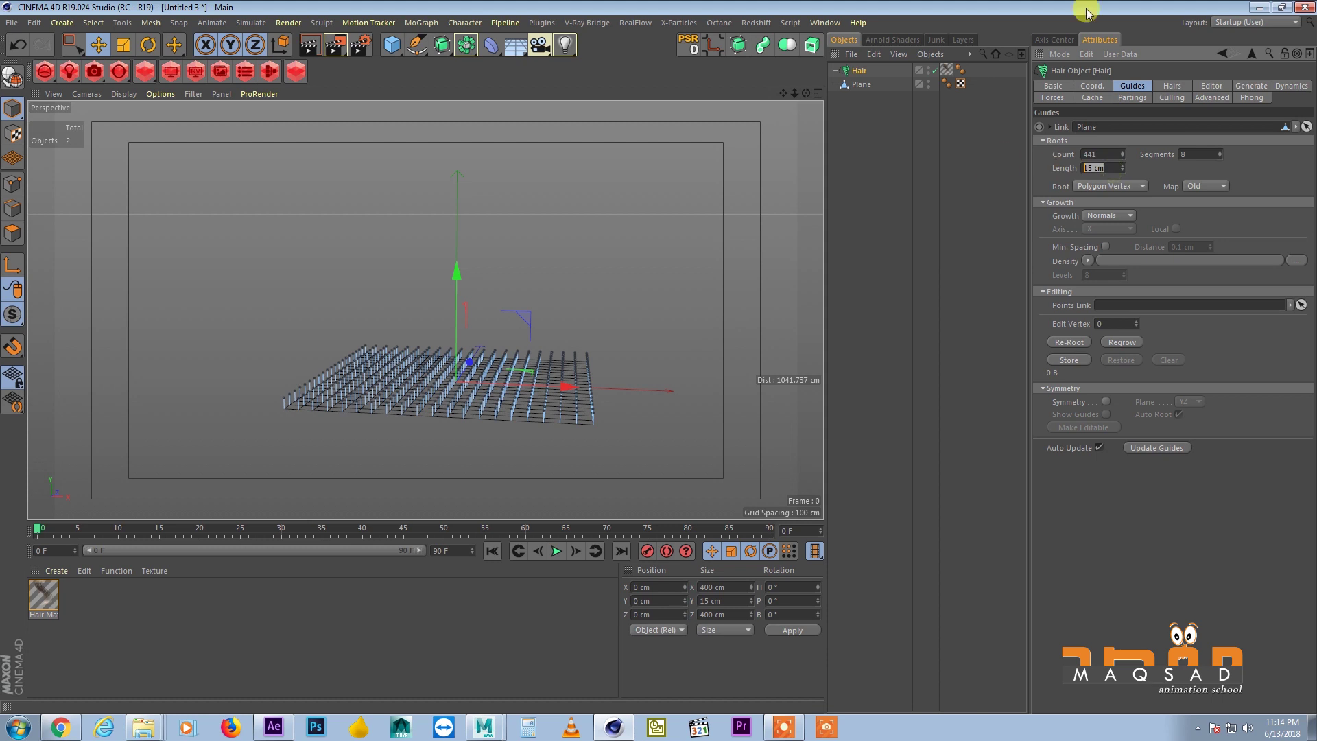
pyautogui.write('20')
pyautogui.press('Return')
pyautogui.scroll(4, 376, 290)
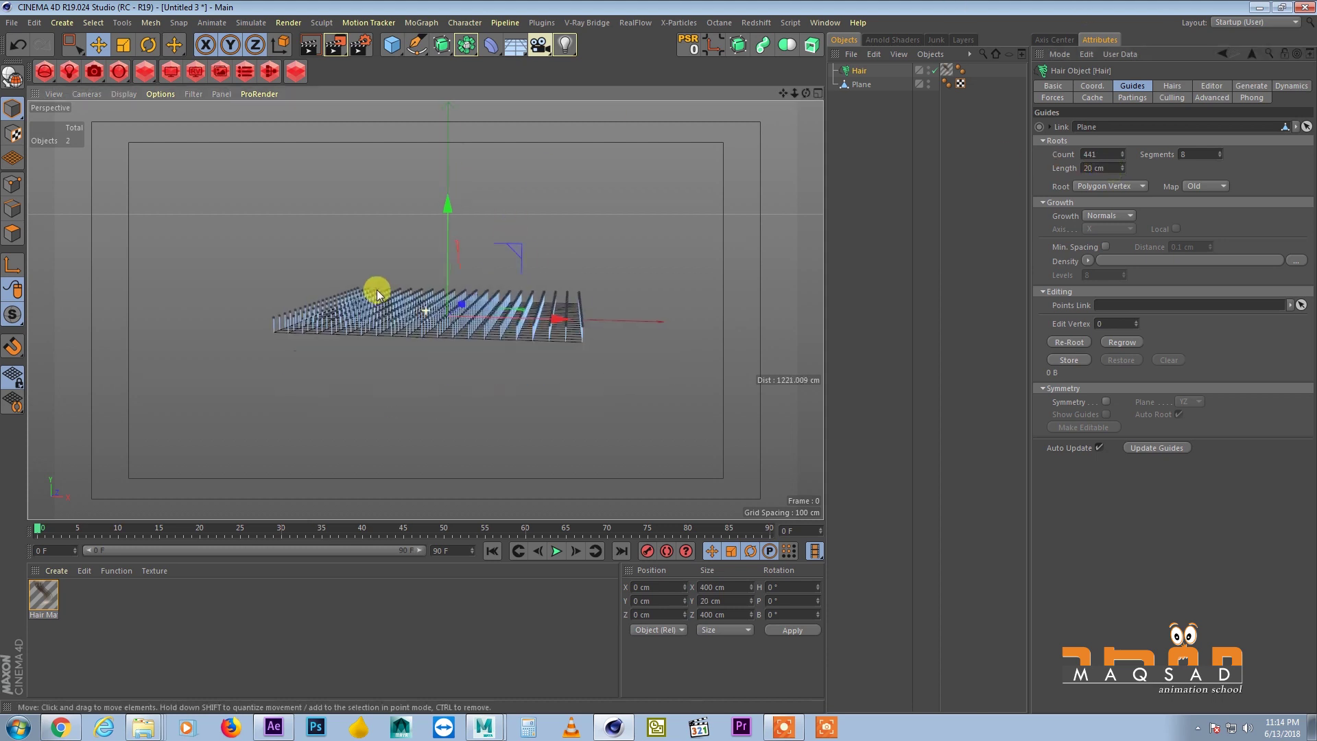
pyautogui.keyDown('alt'); pyautogui.moveTo(479, 319); pyautogui.dragTo(425, 294); pyautogui.keyUp('alt')
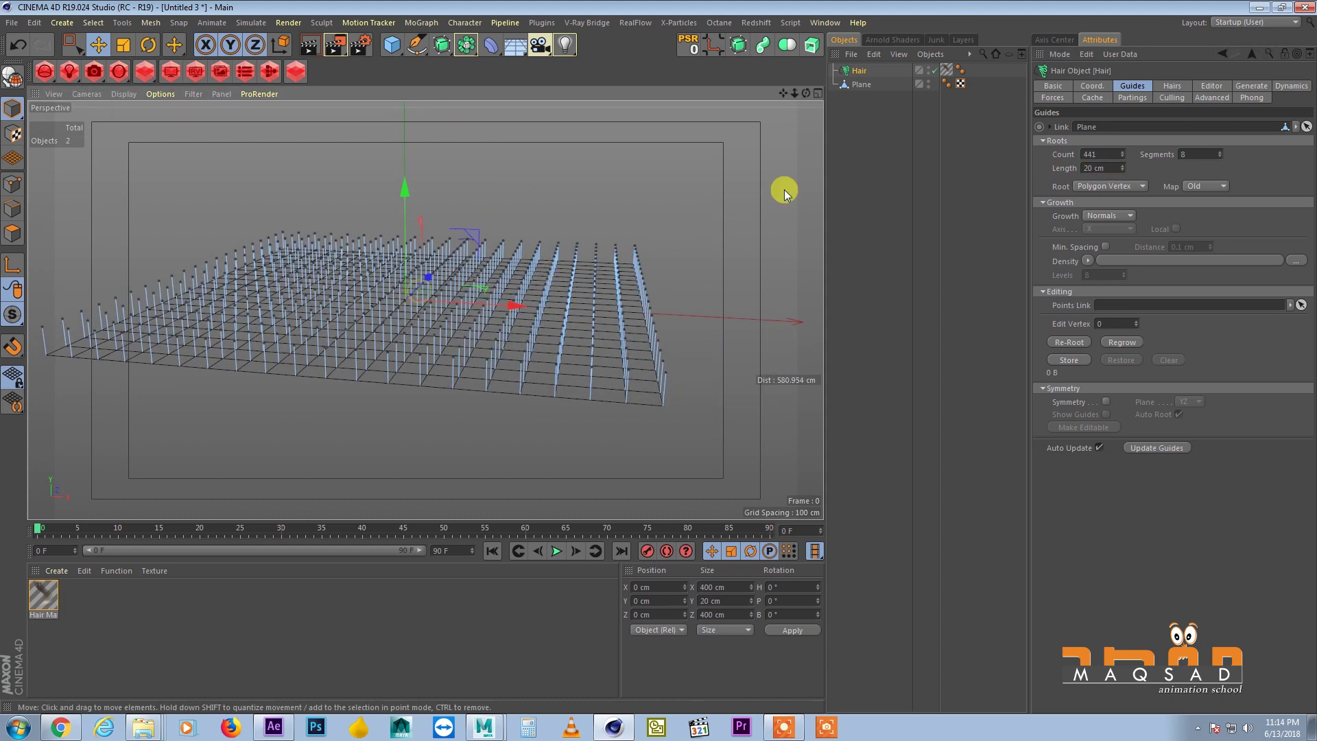
# Change the root placement of the hair guides to Polygon Area.
pyautogui.click(1110, 186)
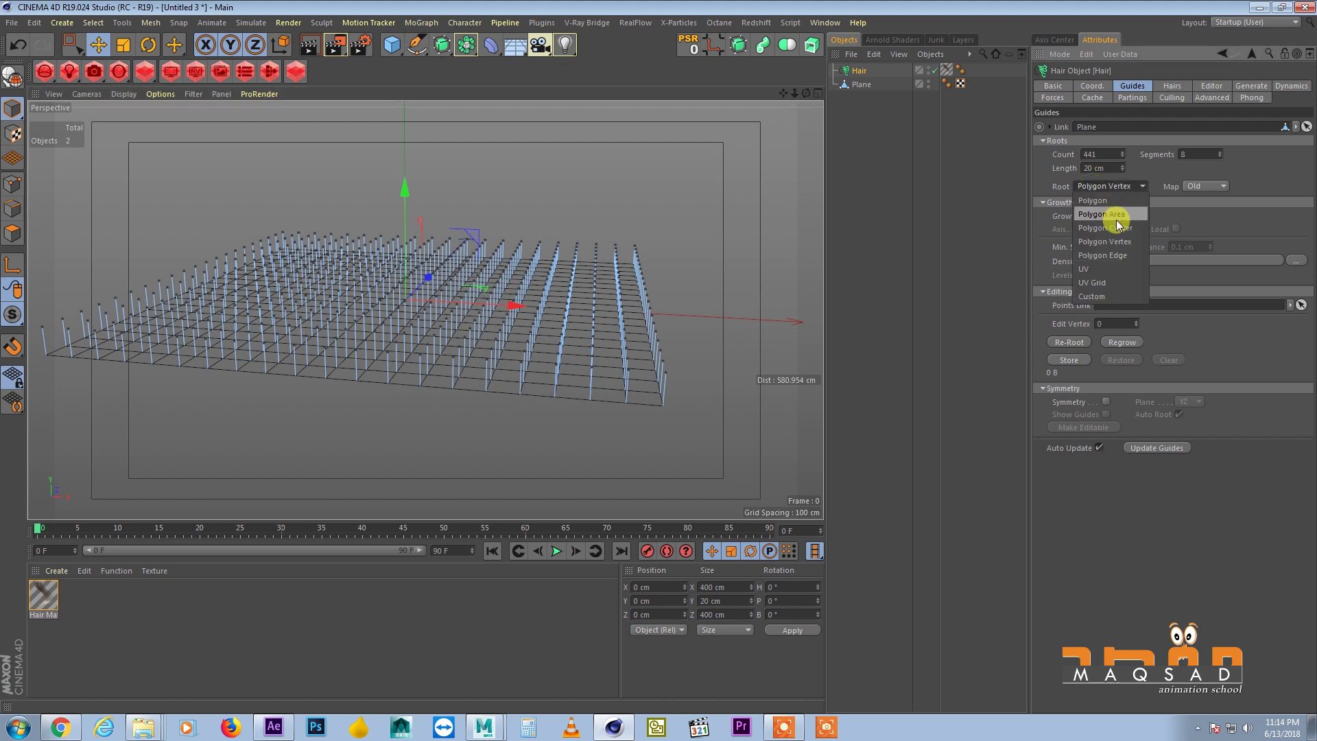
pyautogui.click(1114, 218)
pyautogui.keyDown('alt'); pyautogui.moveTo(627, 351); pyautogui.dragTo(876, 294); pyautogui.keyUp('alt')
pyautogui.keyDown('alt'); pyautogui.moveTo(659, 287); pyautogui.dragTo(755, 244); pyautogui.keyUp('alt')
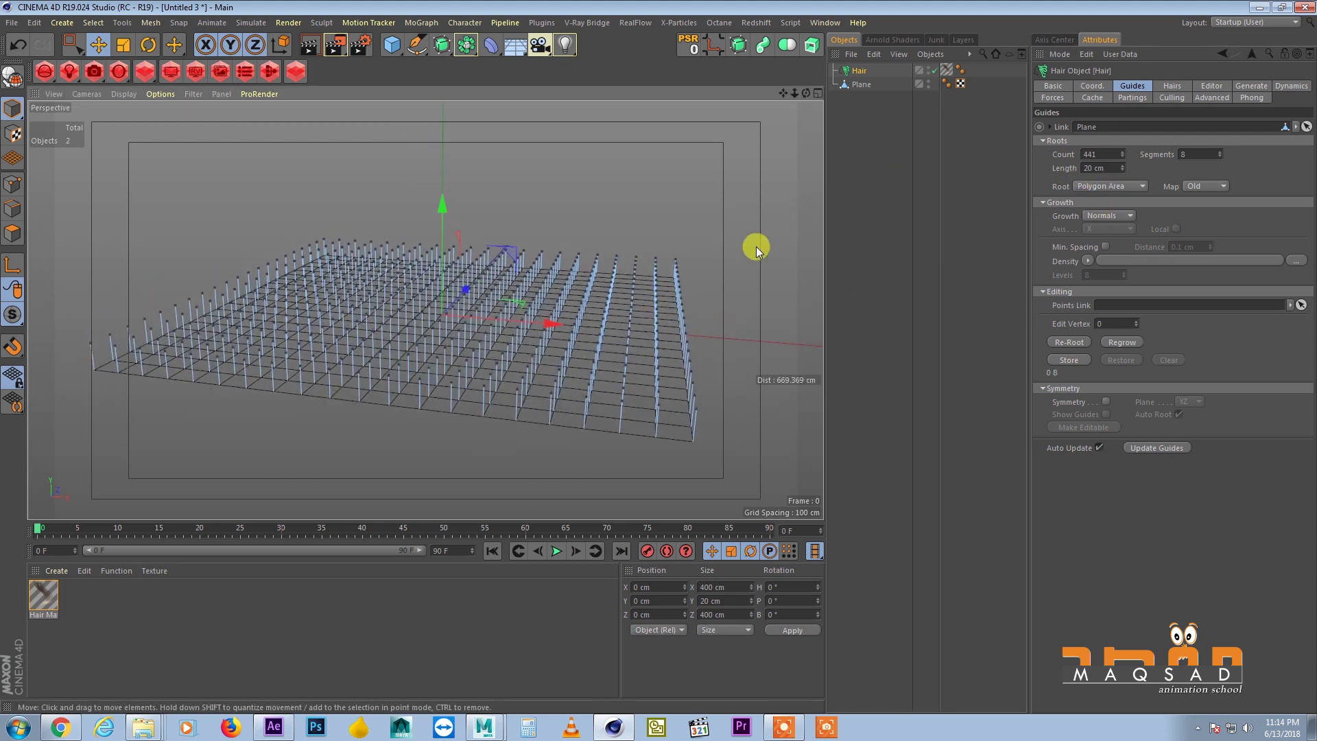
pyautogui.click(999, 164)
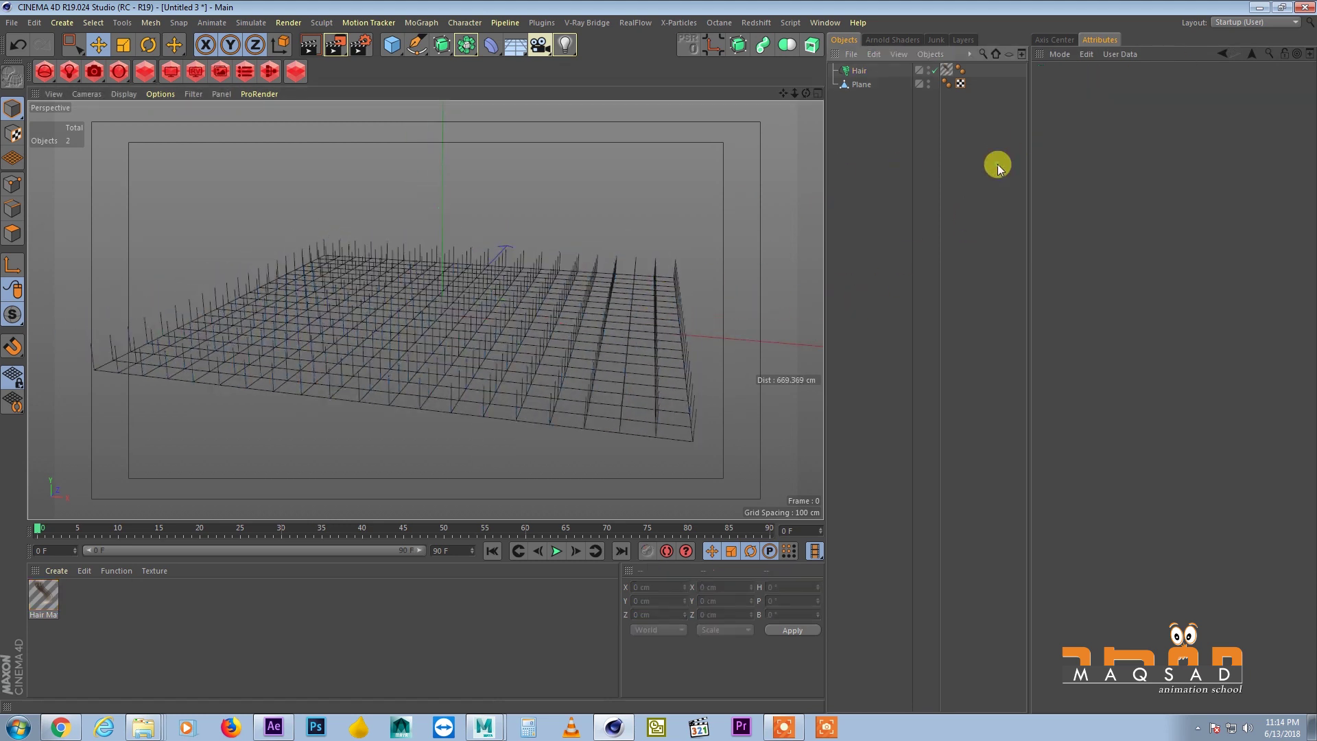
# Set the root placement of the rendered hairs to Polygon Area in the Hair object's Hairs settings.
pyautogui.click(866, 69)
pyautogui.click(1170, 87)
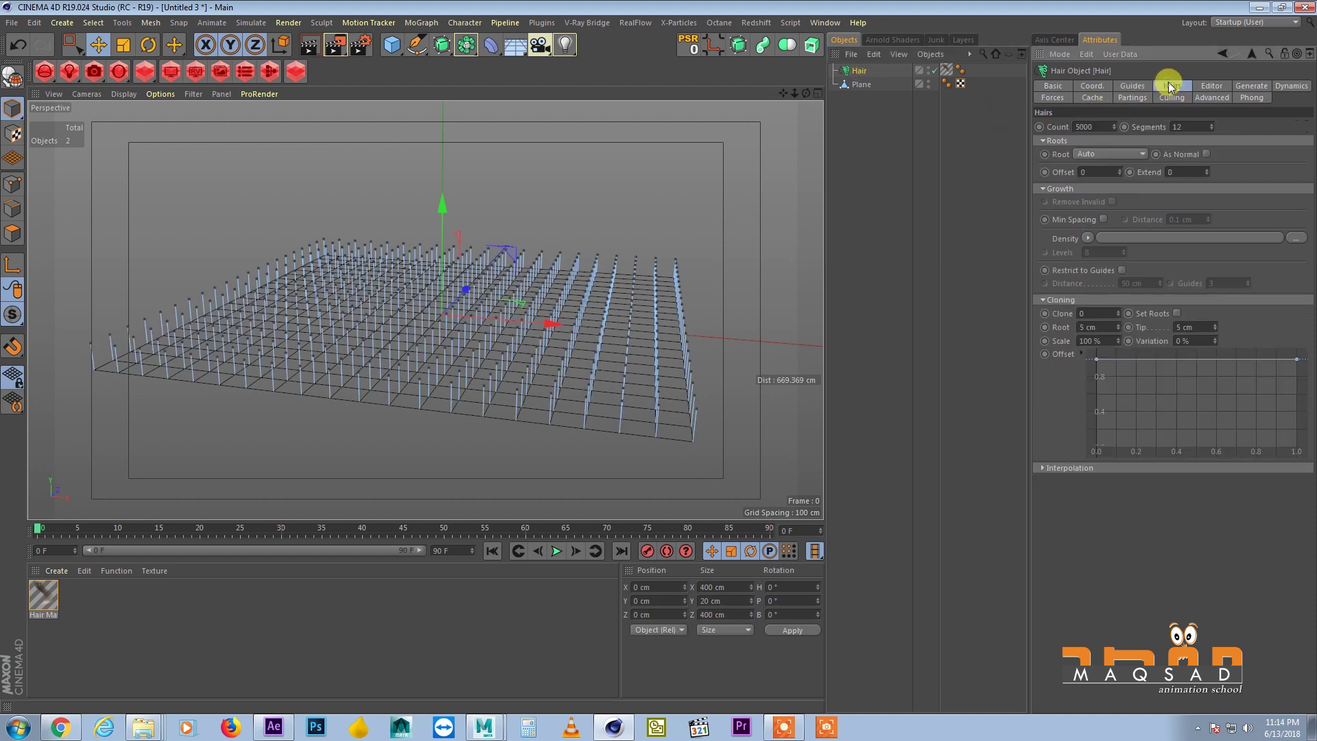
pyautogui.click(1107, 153)
pyautogui.click(1109, 192)
pyautogui.keyDown('alt'); pyautogui.moveTo(668, 282); pyautogui.dragTo(535, 380); pyautogui.keyUp('alt')
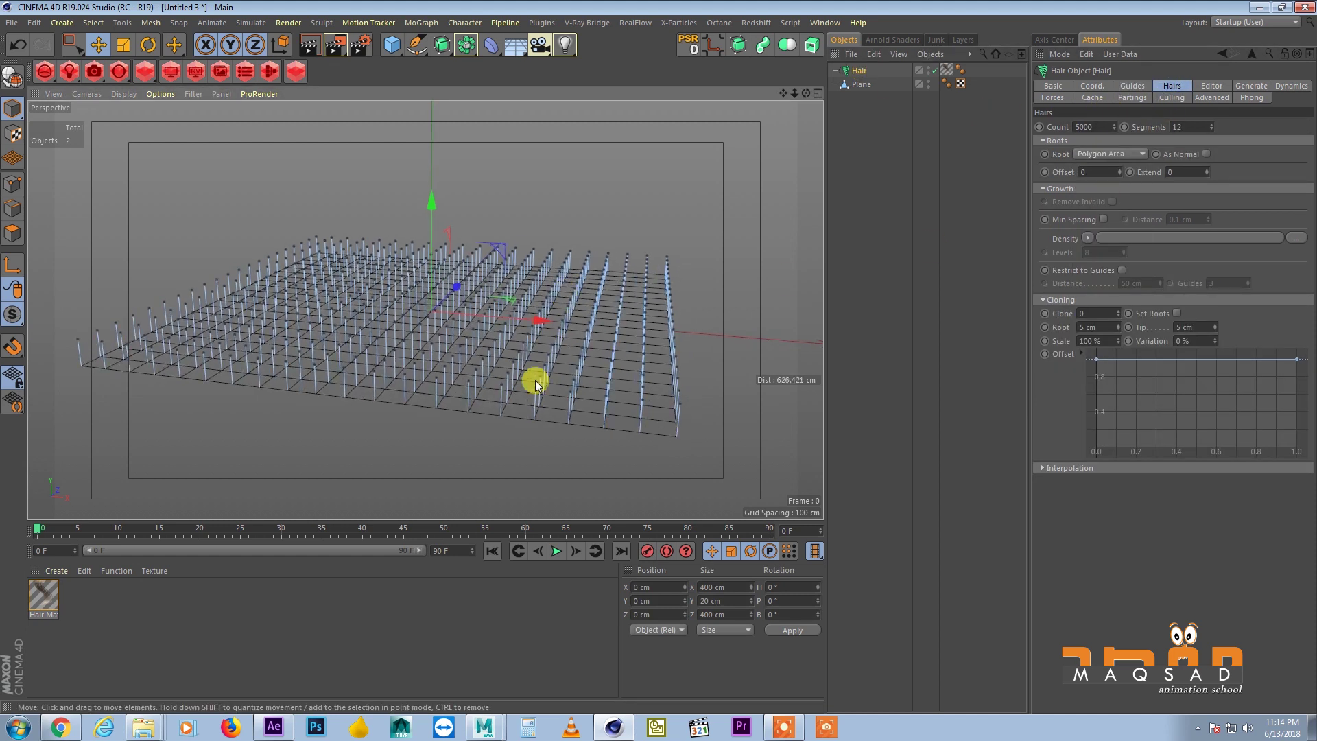
# Play the hair dynamics on the timeline and return to frame 0.
pyautogui.click(557, 551)
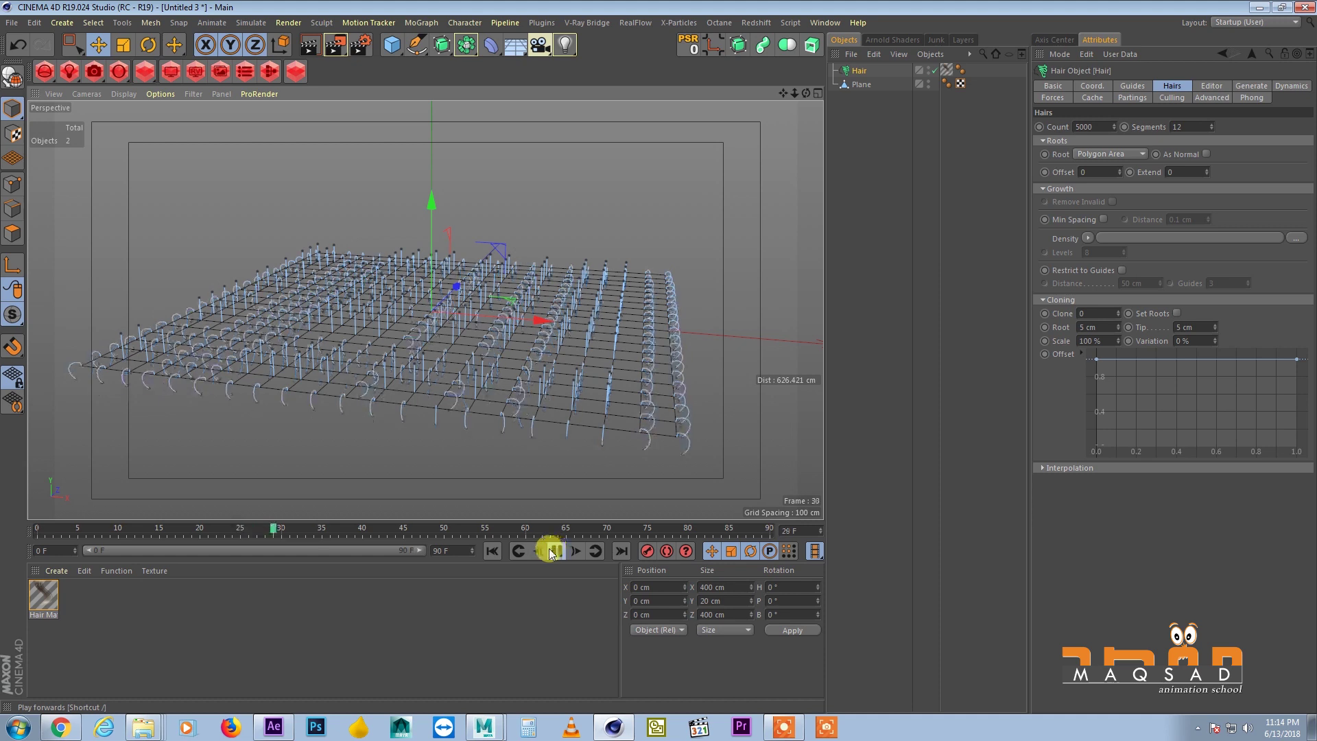
pyautogui.click(492, 551)
pyautogui.keyDown('alt'); pyautogui.moveTo(565, 302); pyautogui.dragTo(590, 329); pyautogui.keyUp('alt')
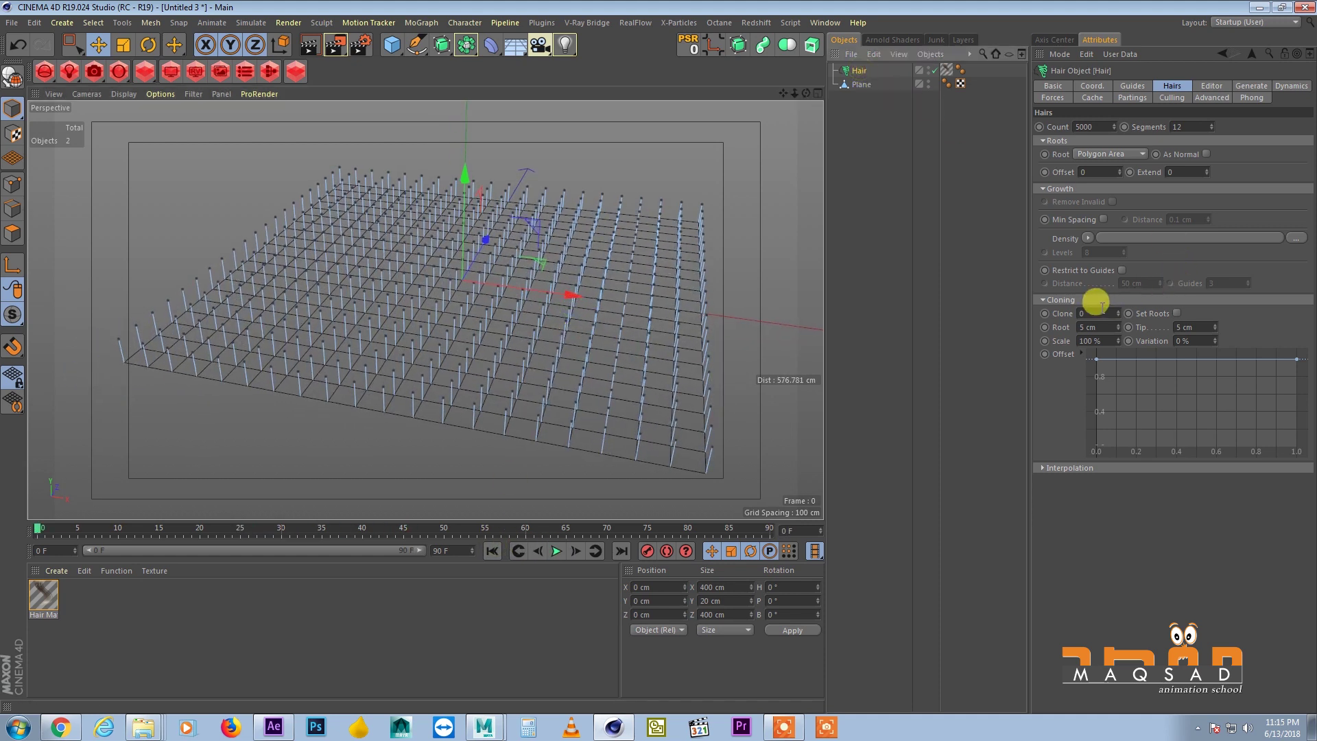
# Re-root the hair guides so they are redistributed over the plane's polygon area.
pyautogui.click(1131, 85)
pyautogui.click(1076, 343)
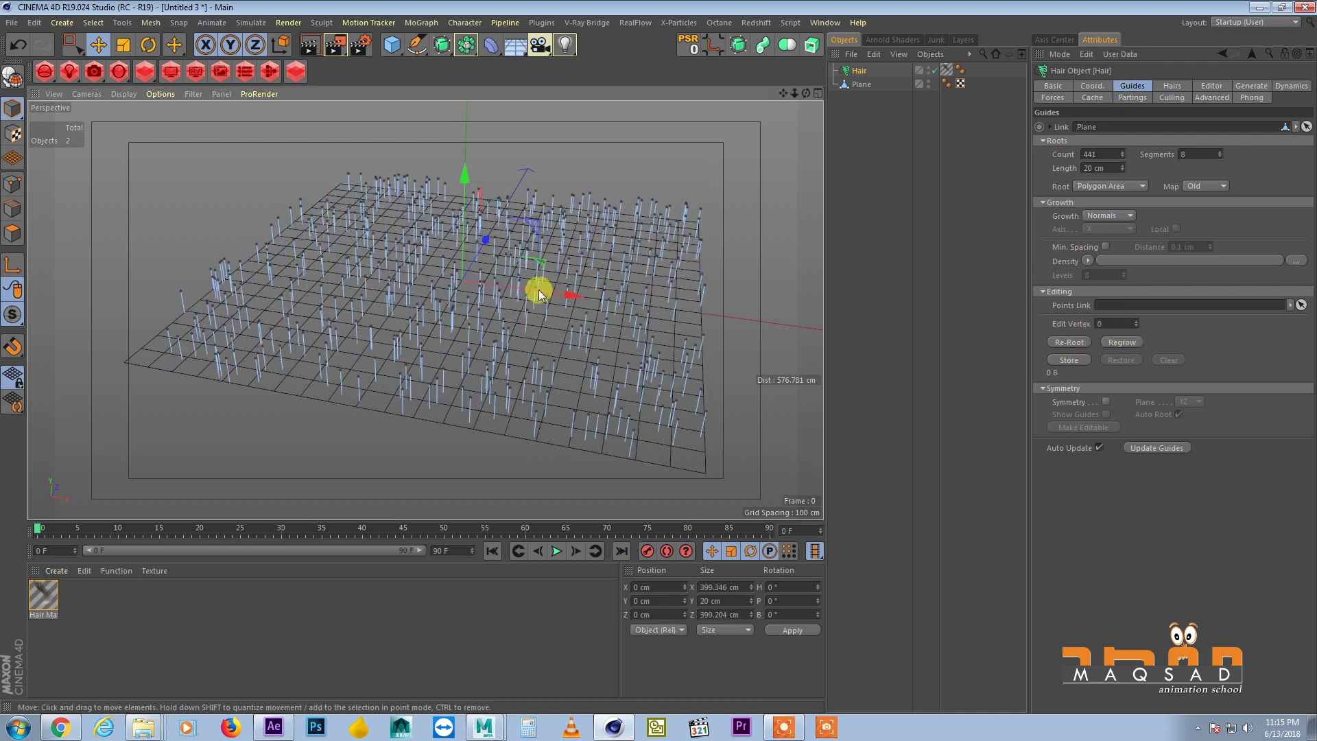
pyautogui.keyDown('alt'); pyautogui.moveTo(537, 291); pyautogui.dragTo(559, 285); pyautogui.keyUp('alt')
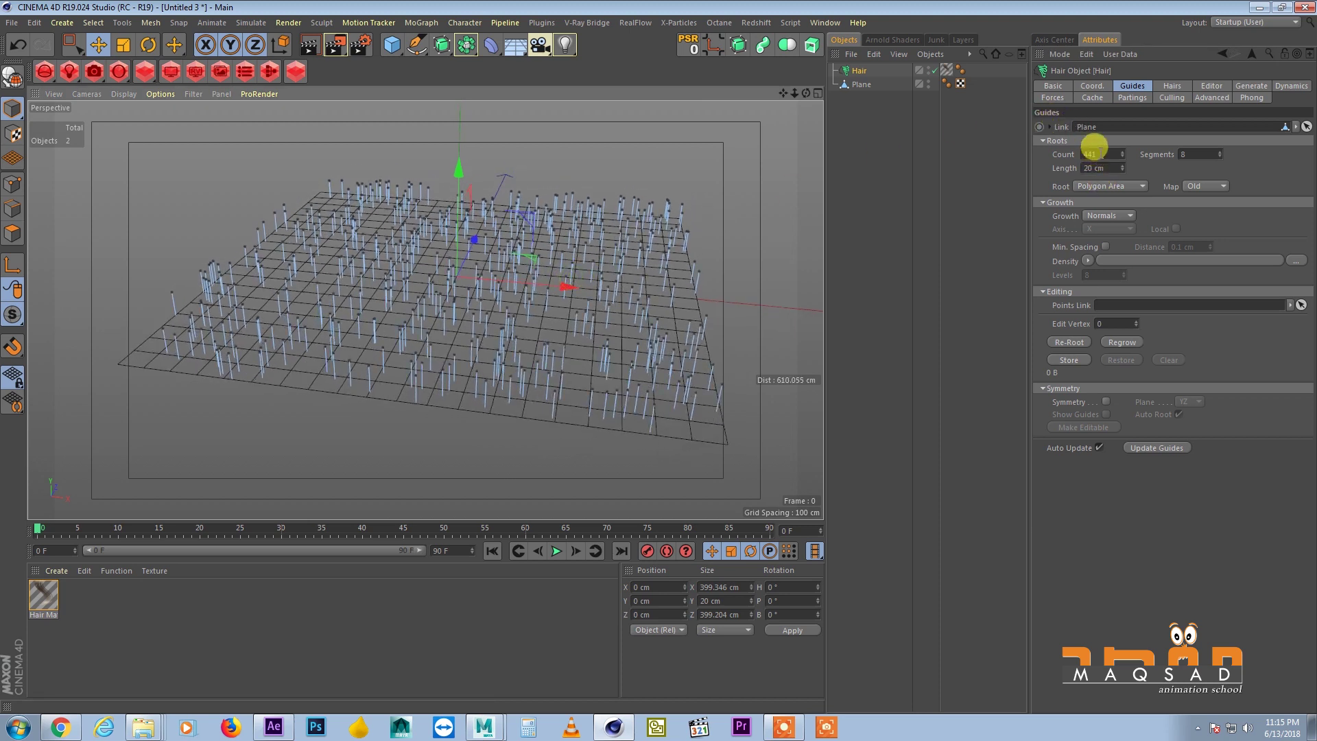
# Increase the number of hair guides on the plane to 1000.
pyautogui.doubleClick(1111, 152)
pyautogui.moveTo(1123, 157); pyautogui.dragTo(1188, 6)
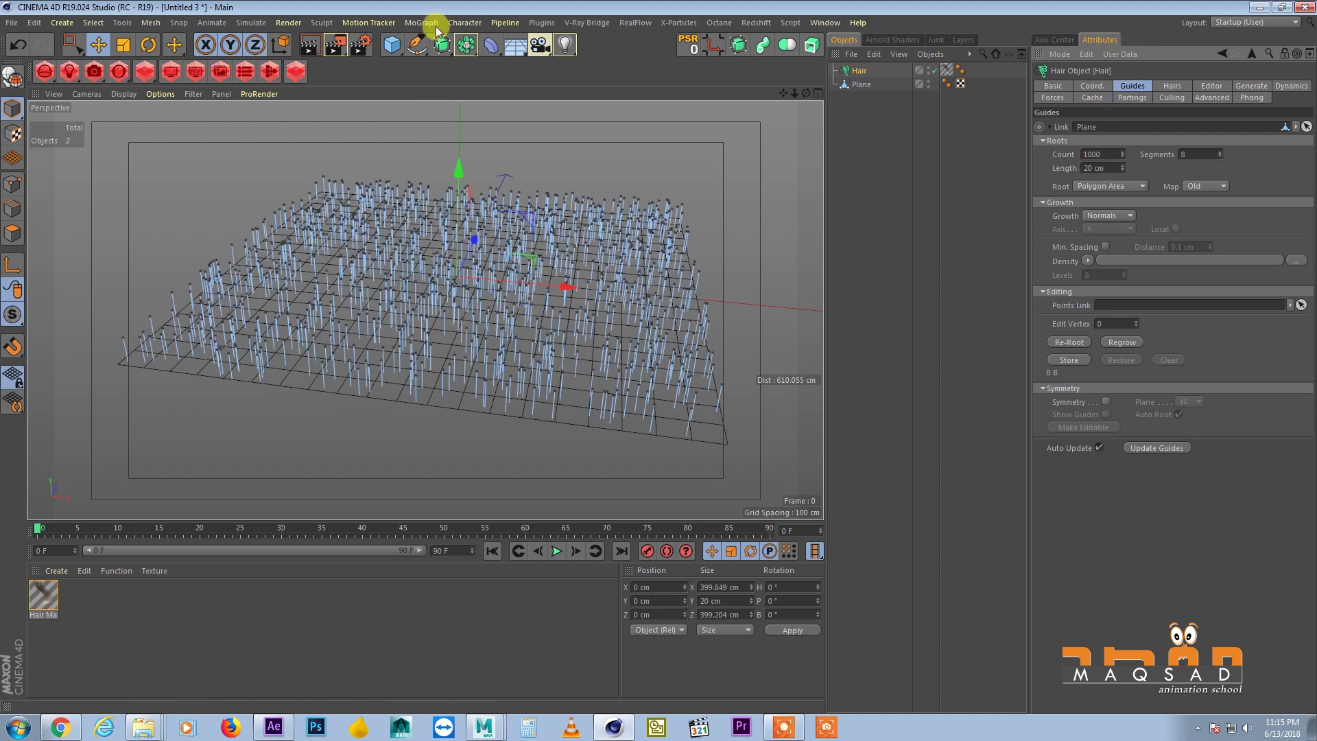
pyautogui.keyDown('alt'); pyautogui.moveTo(372, 156); pyautogui.dragTo(480, 192); pyautogui.keyUp('alt')
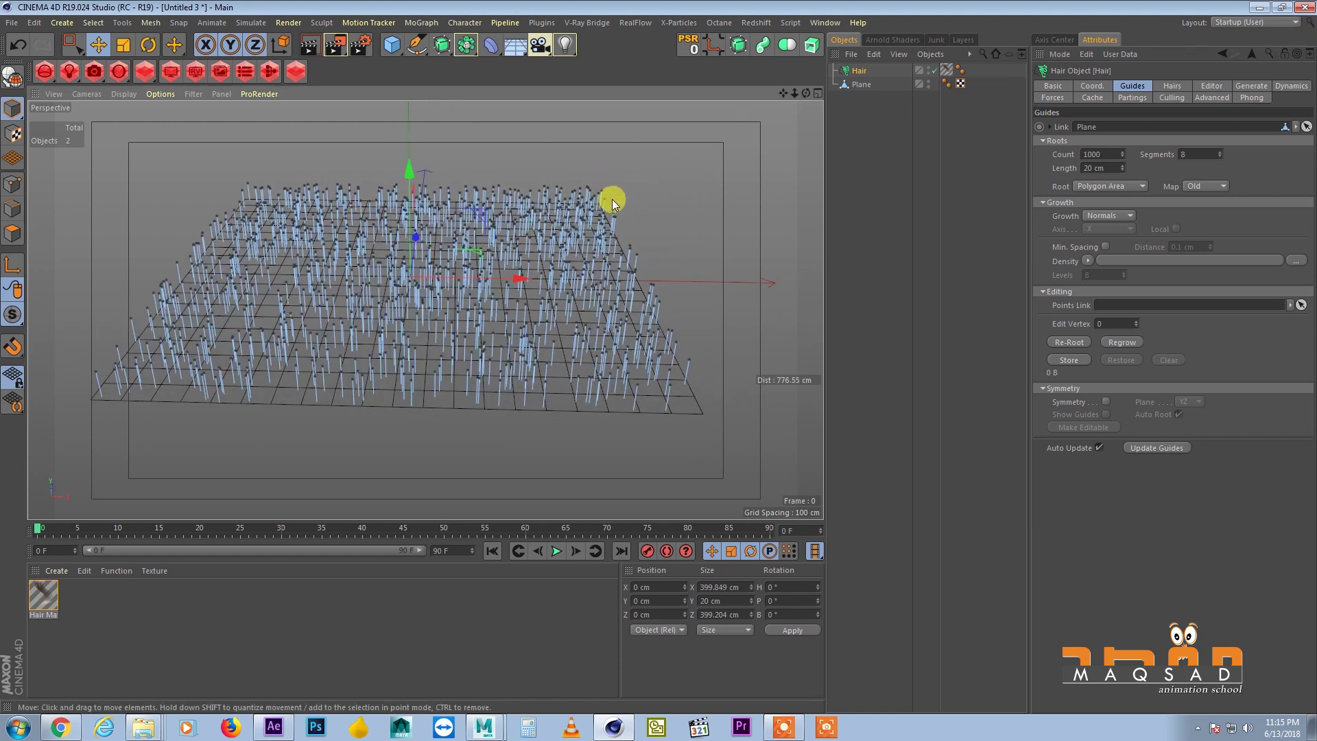
pyautogui.moveTo(613, 202)
pyautogui.keyDown('alt'); pyautogui.mouseDown()
pyautogui.moveTo(624, 199)
pyautogui.moveTo(612, 200)
pyautogui.moveTo(615, 225)
pyautogui.mouseUp(); pyautogui.keyUp('alt')
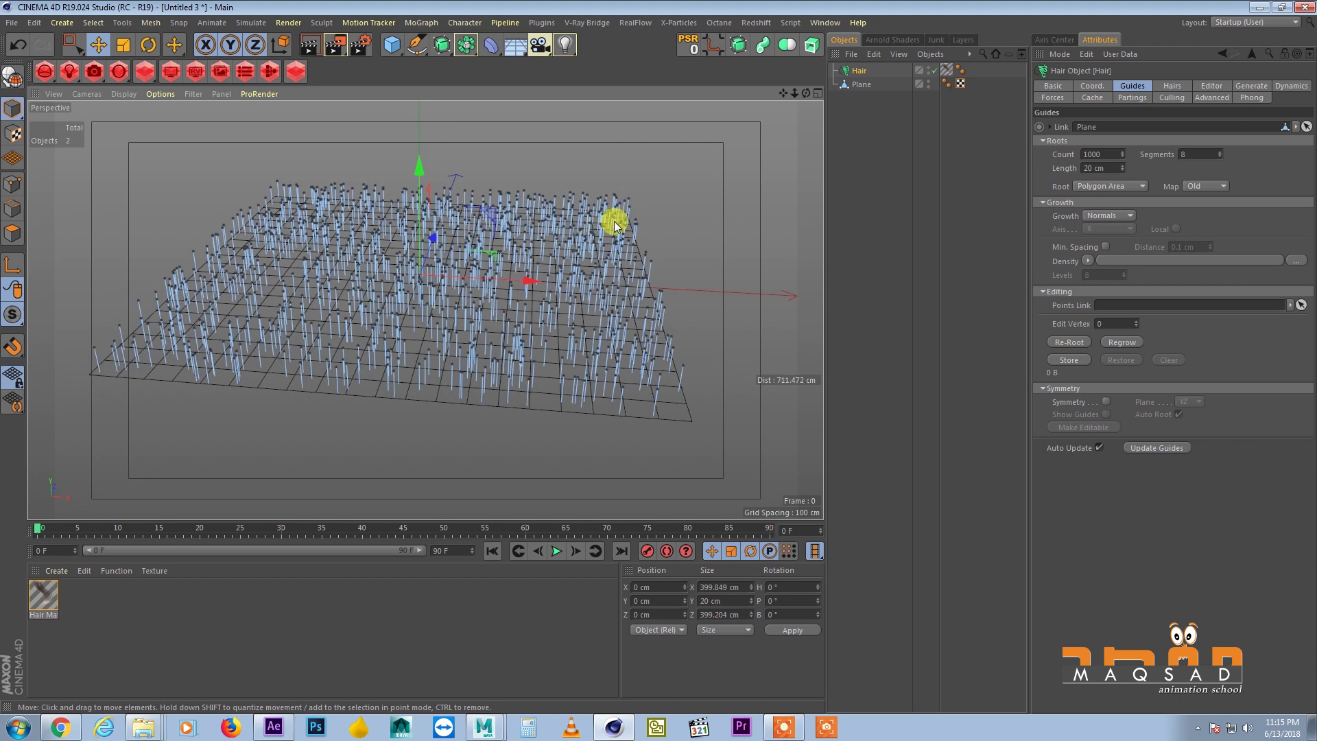
# Check the hair count in the Hairs settings and inspect the guides across the plane.
pyautogui.click(1172, 86)
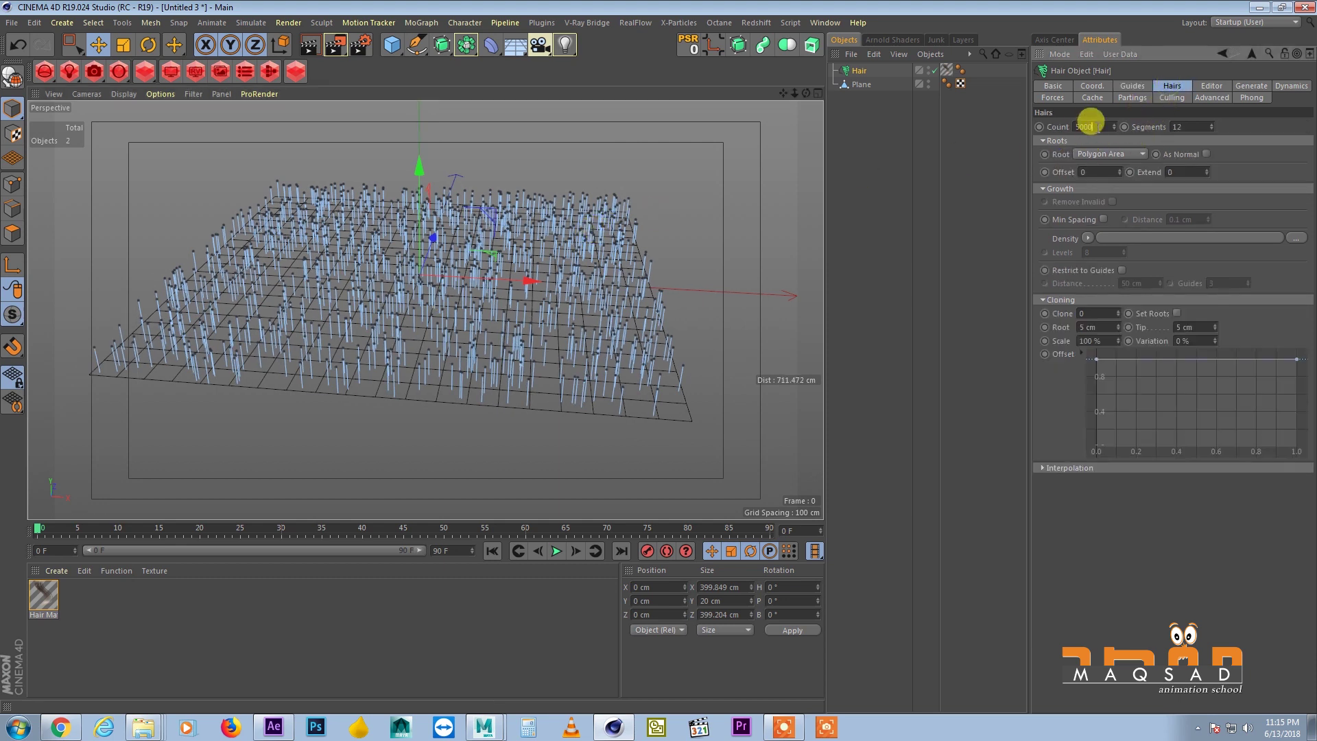
pyautogui.doubleClick(1094, 126)
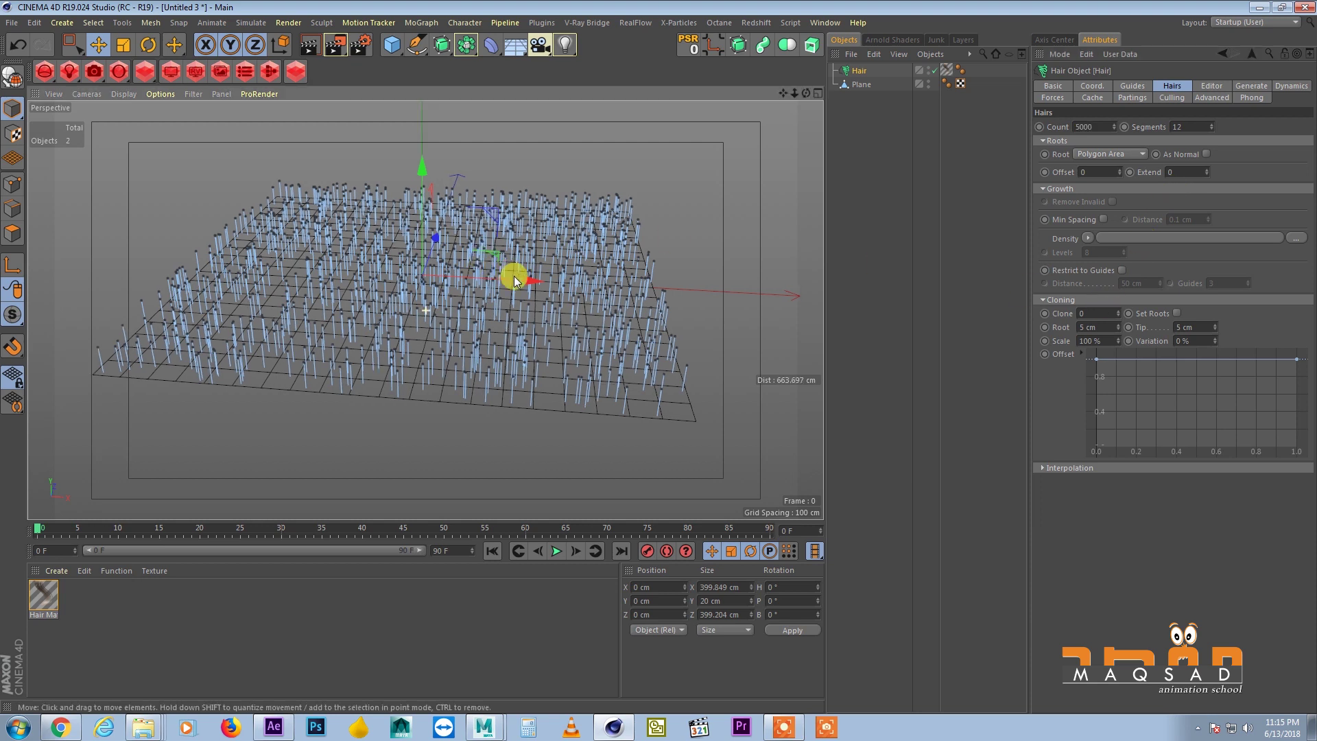
pyautogui.keyDown('alt'); pyautogui.moveTo(512, 274); pyautogui.dragTo(543, 288, button='middle'); pyautogui.keyUp('alt')
pyautogui.keyDown('alt'); pyautogui.moveTo(208, 208); pyautogui.dragTo(229, 206); pyautogui.keyUp('alt')
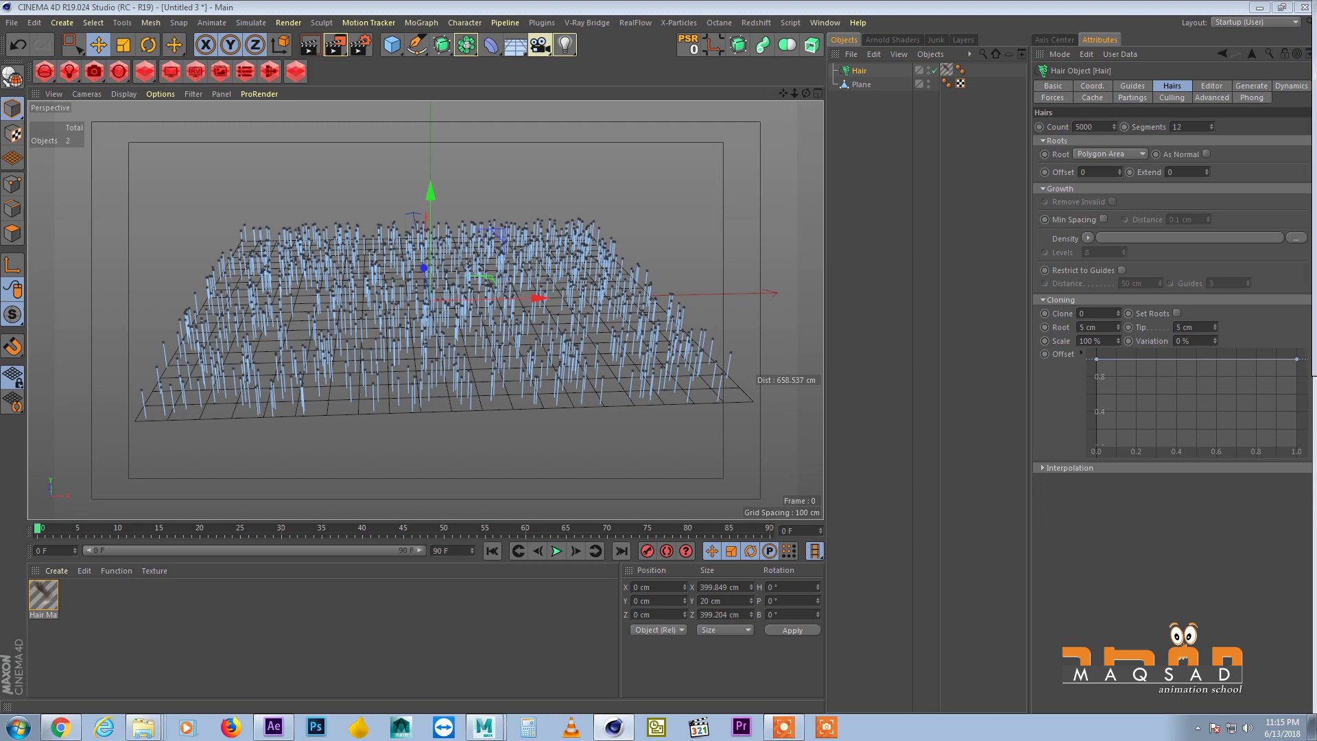
# Dock the Picture Viewer with the hair render beside the viewport and hide its navigator and history area.
pyautogui.moveTo(1316, 153); pyautogui.dragTo(848, 151)
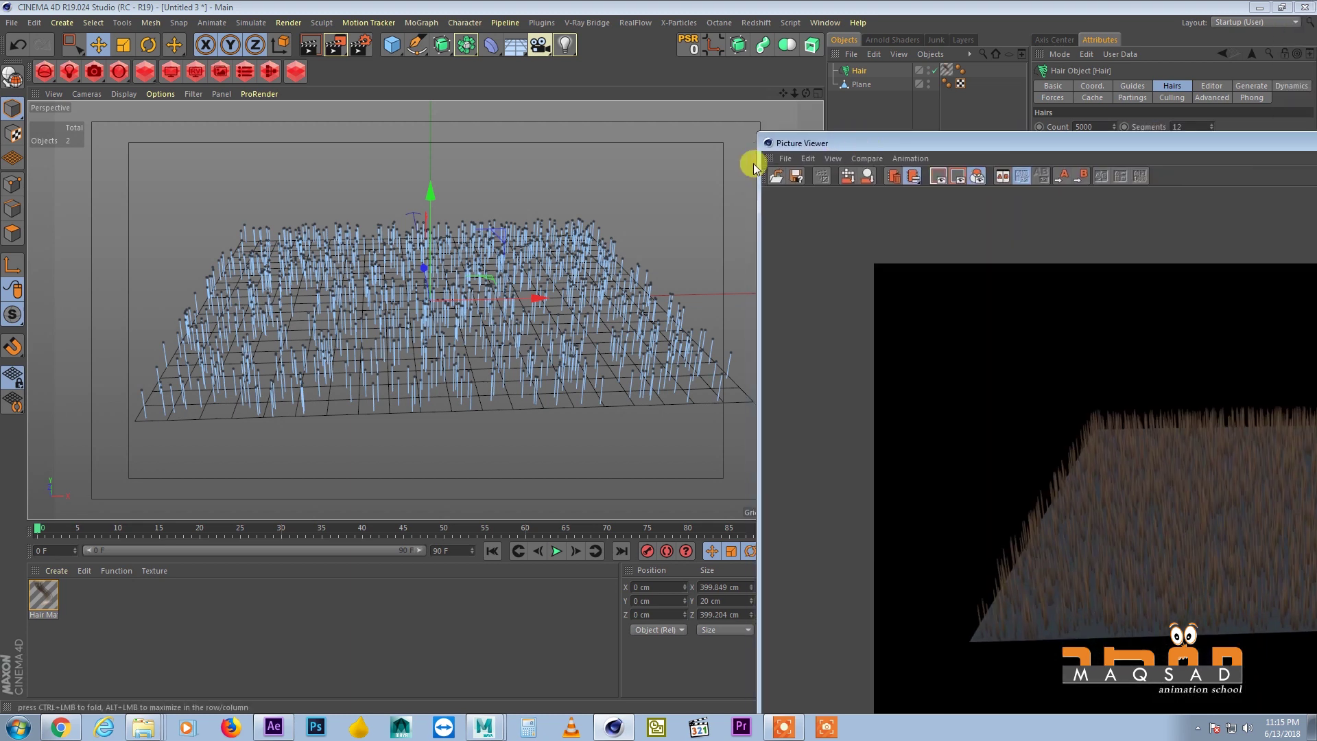
pyautogui.moveTo(756, 159); pyautogui.dragTo(822, 123)
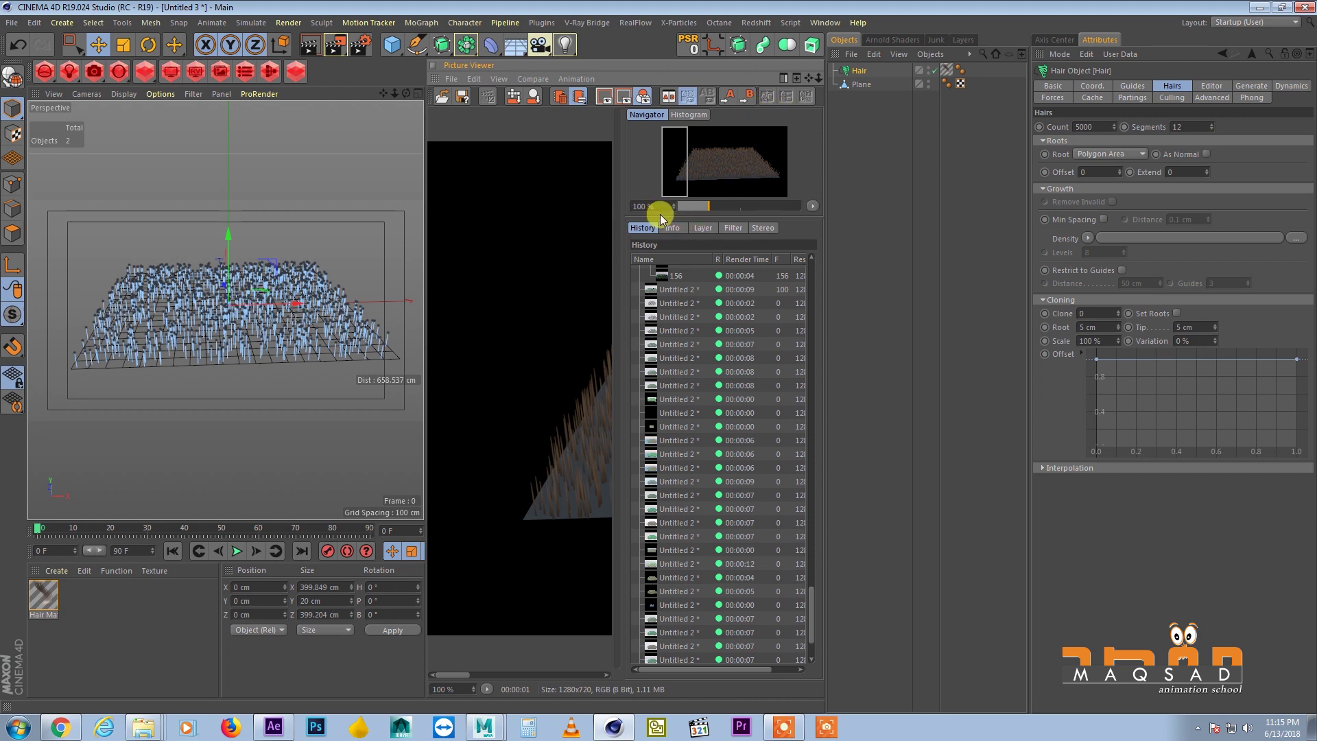
pyautogui.click(670, 97)
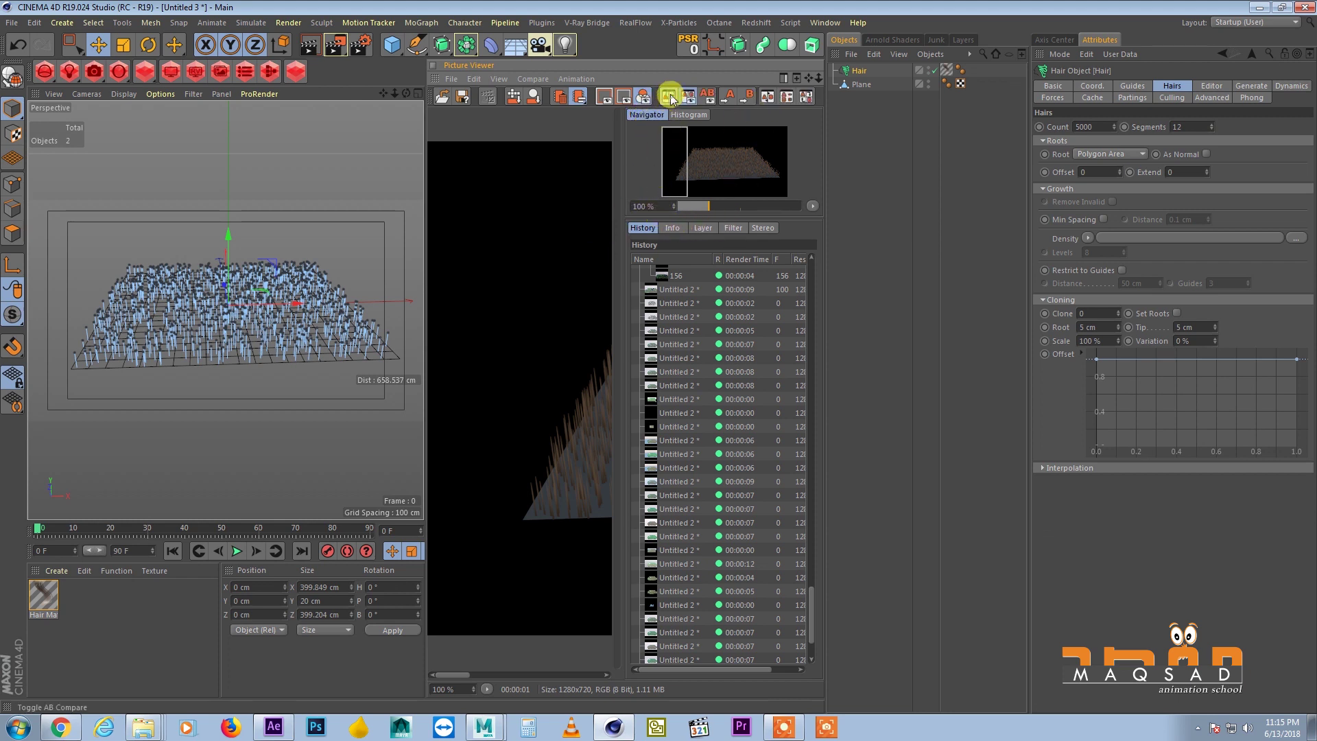
pyautogui.click(783, 78)
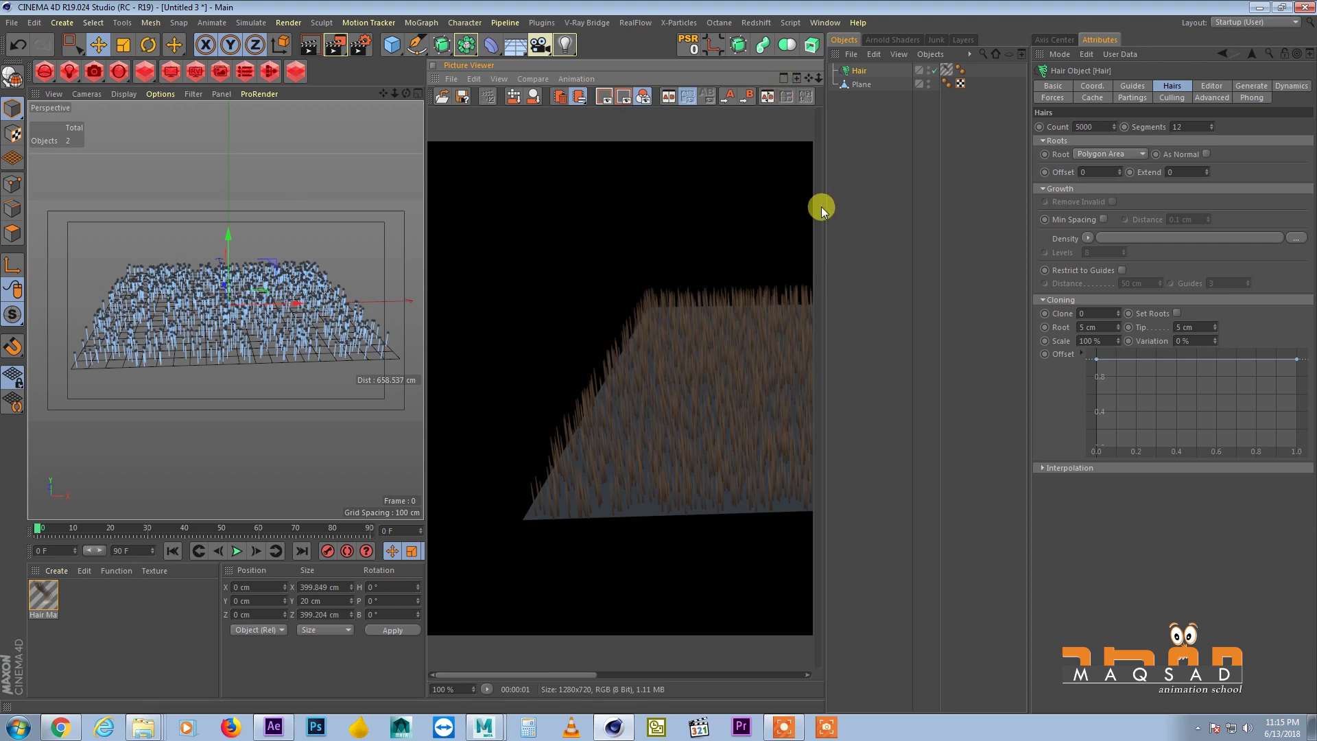
# Rebalance the layout to give the viewport and the docked Picture Viewer more width, and frame the plane.
pyautogui.moveTo(820, 206); pyautogui.dragTo(903, 183)
pyautogui.moveTo(426, 276); pyautogui.dragTo(513, 295)
pyautogui.keyDown('alt'); pyautogui.moveTo(404, 313); pyautogui.dragTo(284, 339); pyautogui.keyUp('alt')
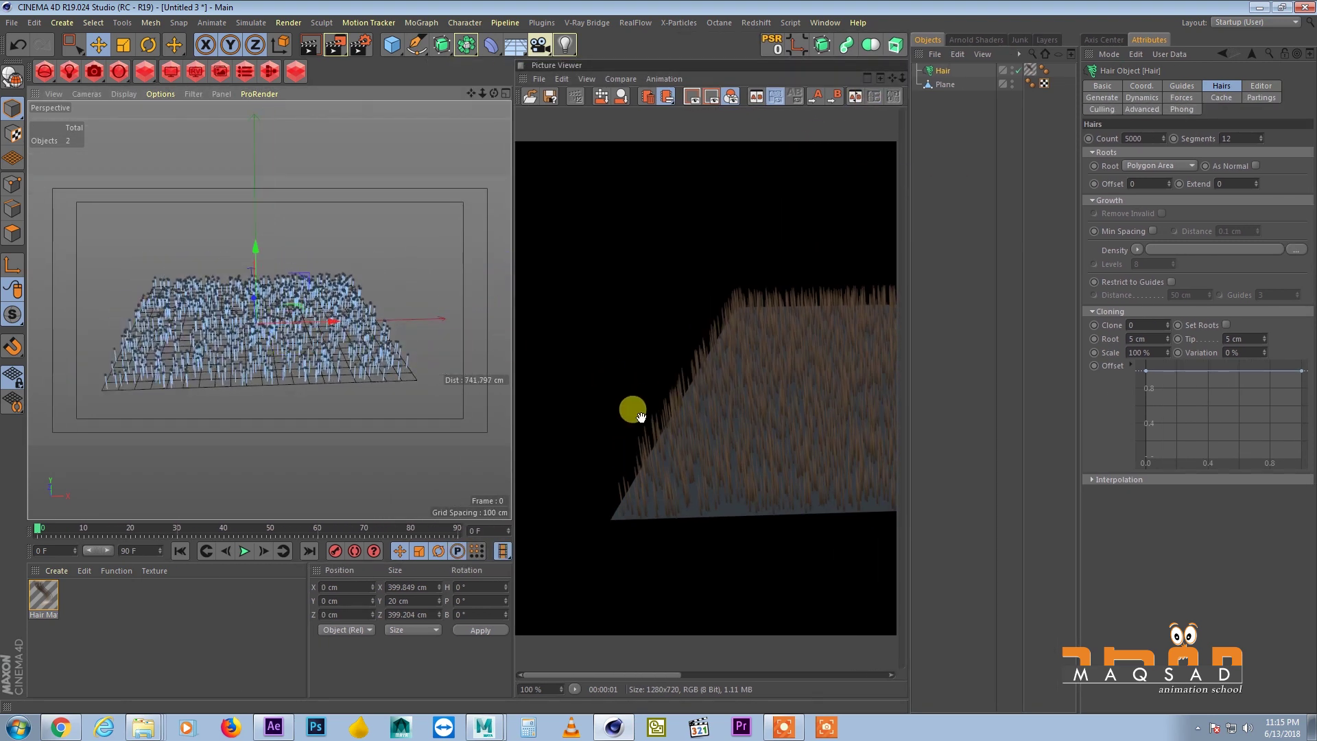
# Render the framed hair plane to the Picture Viewer and zoom in on the guides.
pyautogui.click(335, 45)
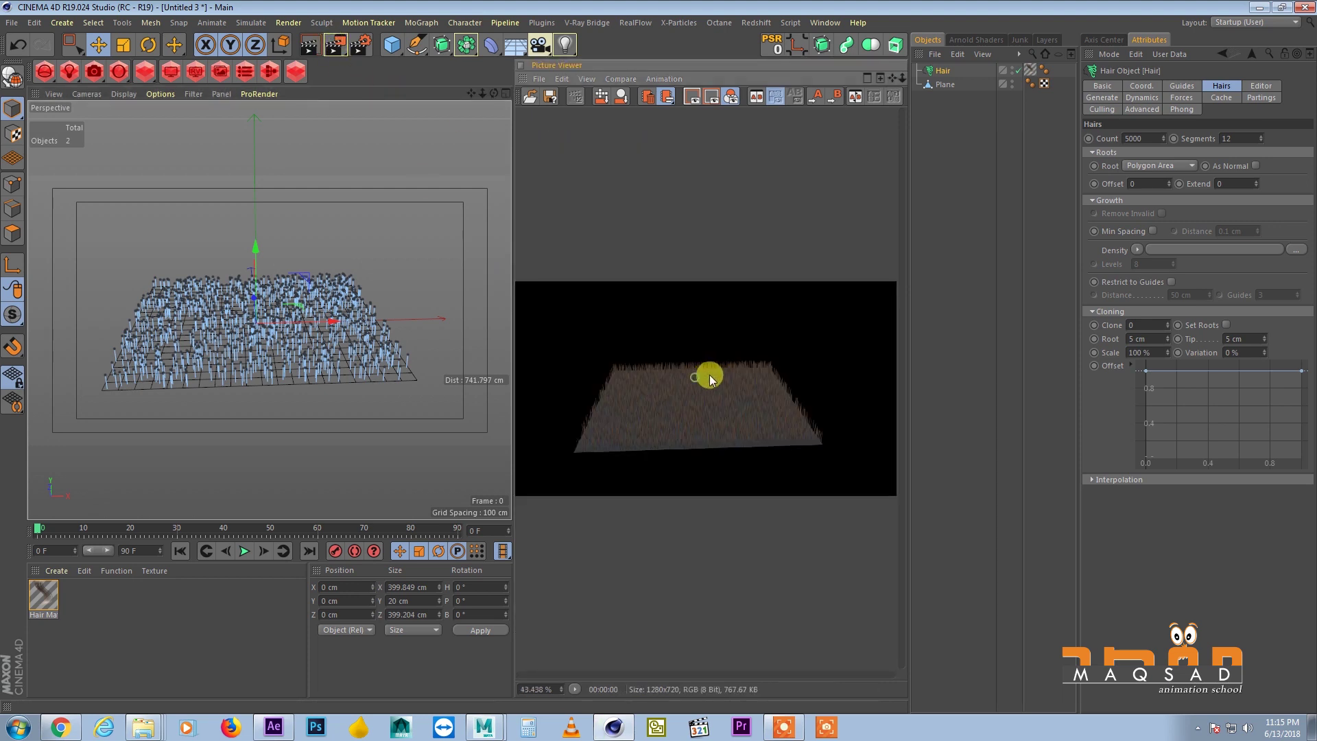
pyautogui.scroll(6, 288, 344)
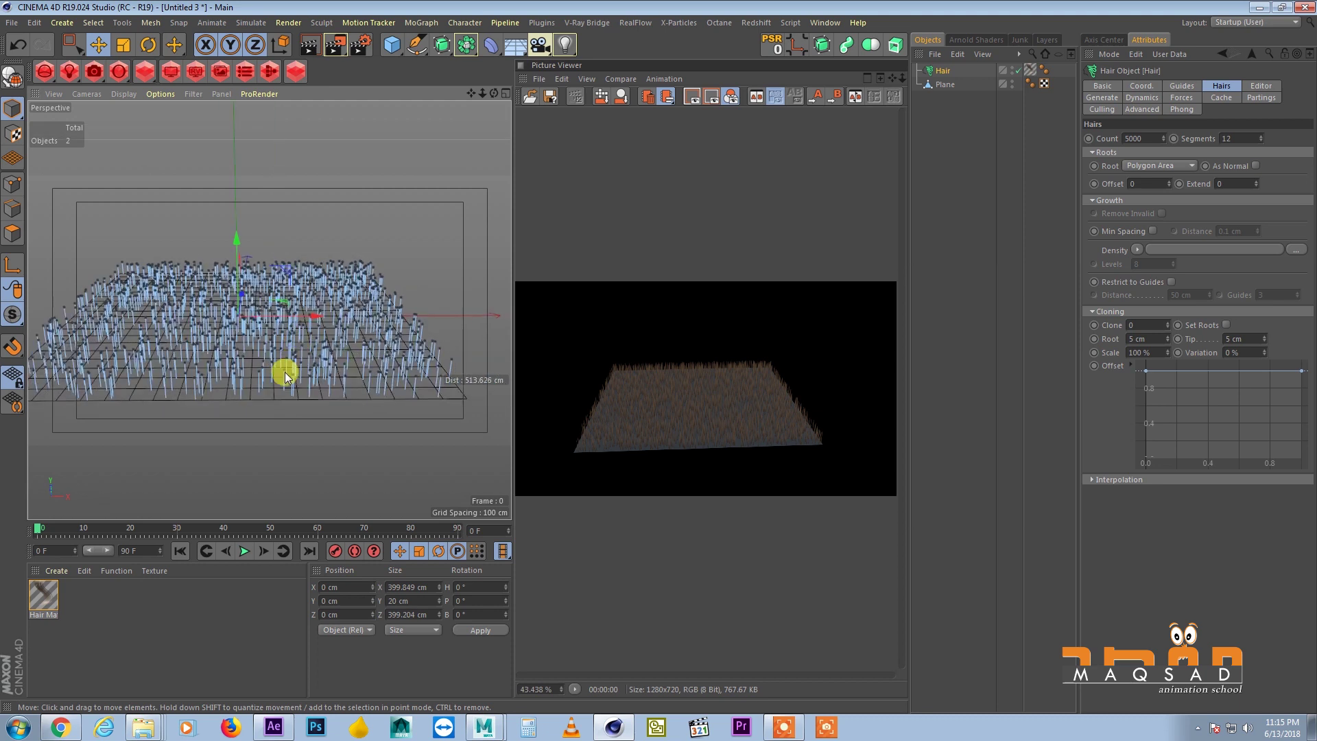
# Set the root end of the hair material's colour gradient to green with H 127°, S 73% and V 67%.
pyautogui.doubleClick(43, 596)
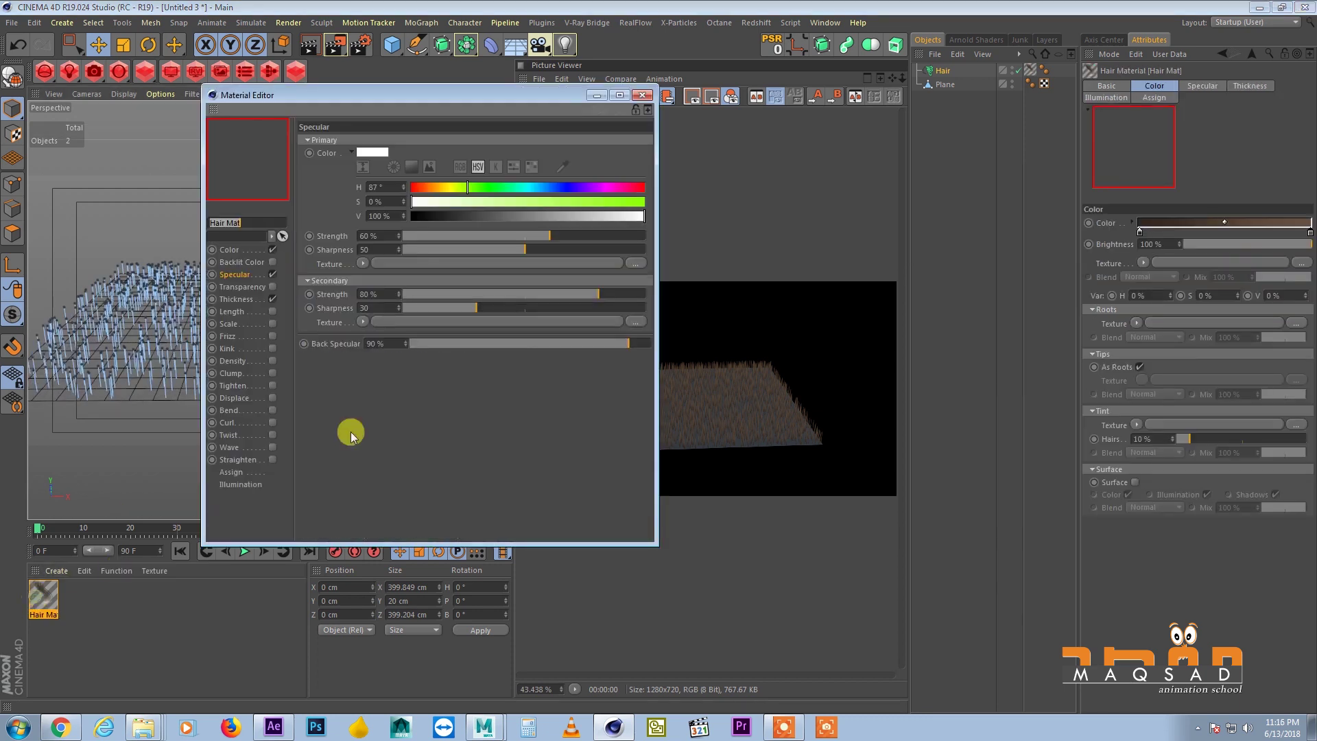
pyautogui.click(260, 249)
pyautogui.doubleClick(352, 147)
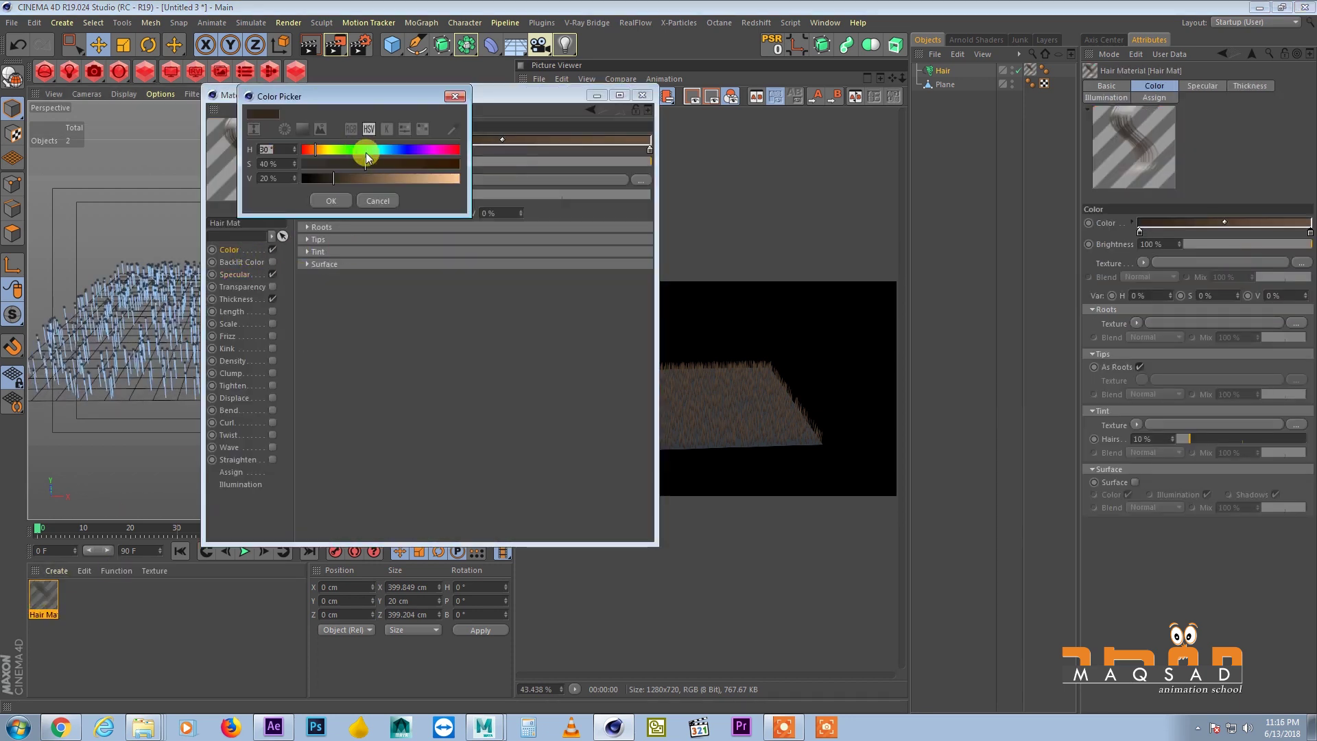
pyautogui.moveTo(365, 152); pyautogui.dragTo(430, 178)
pyautogui.click(415, 163)
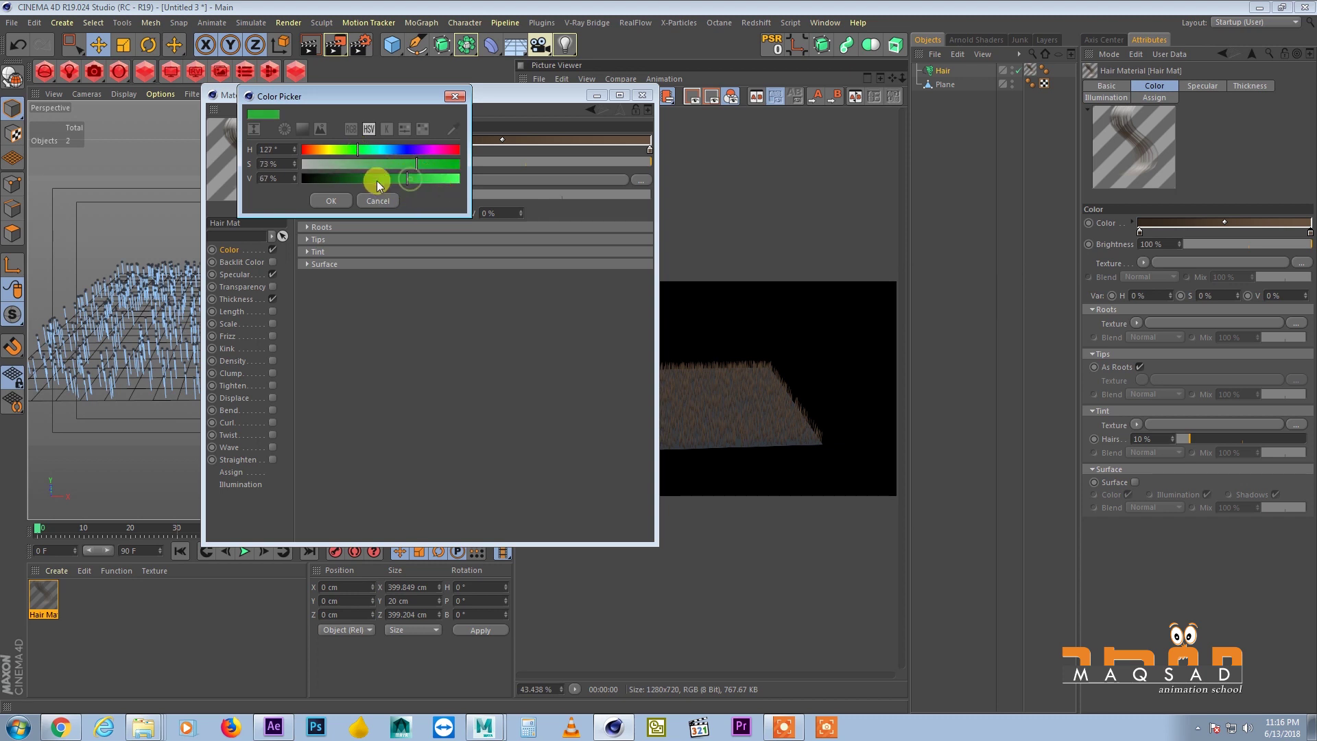
pyautogui.press('Return')
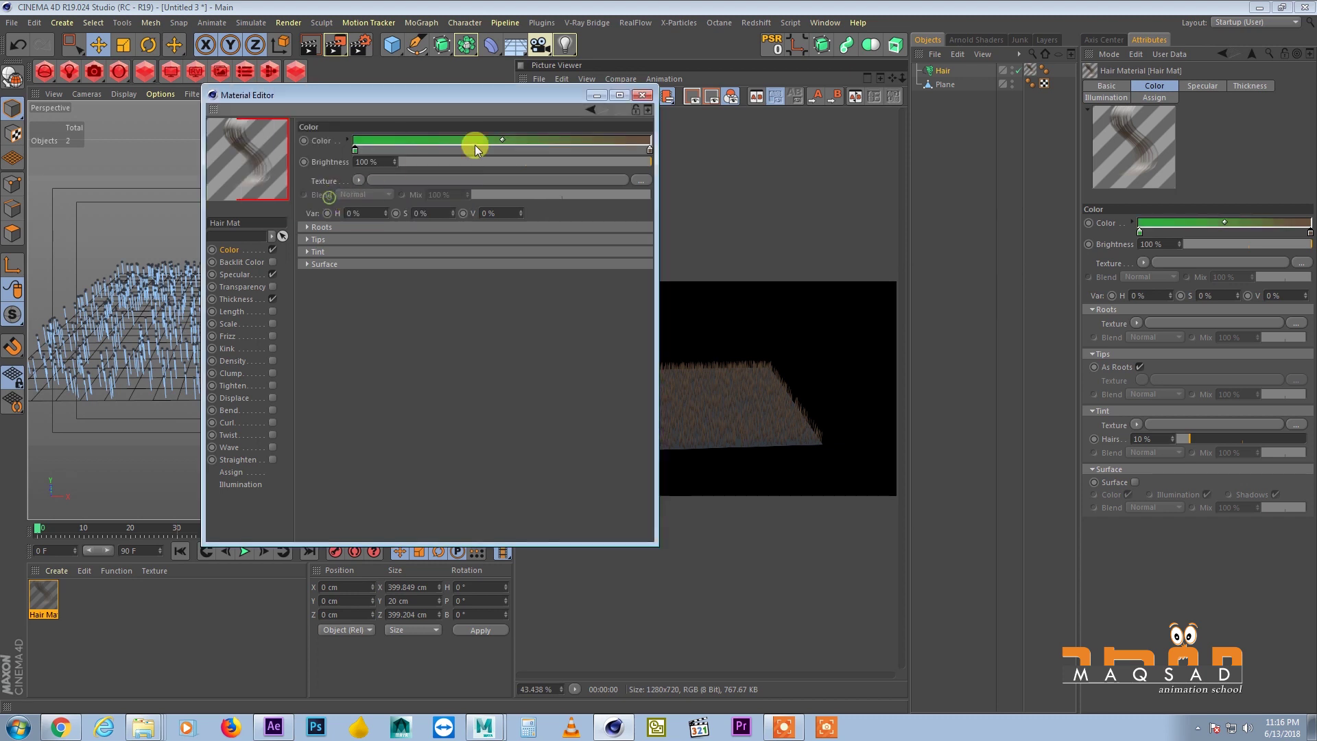
# Set the tip end of the hair material's colour gradient to a darker green.
pyautogui.doubleClick(649, 150)
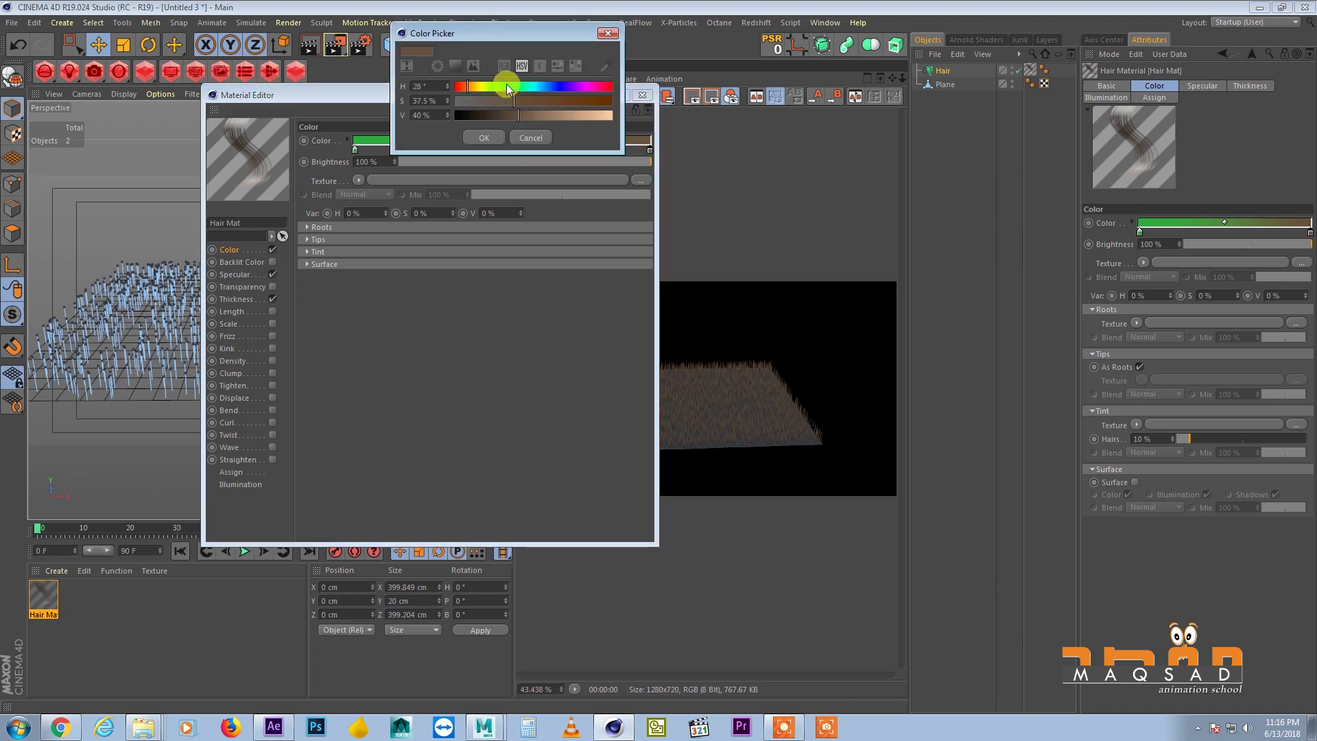
pyautogui.click(507, 86)
pyautogui.moveTo(514, 102); pyautogui.dragTo(579, 102)
pyautogui.click(489, 136)
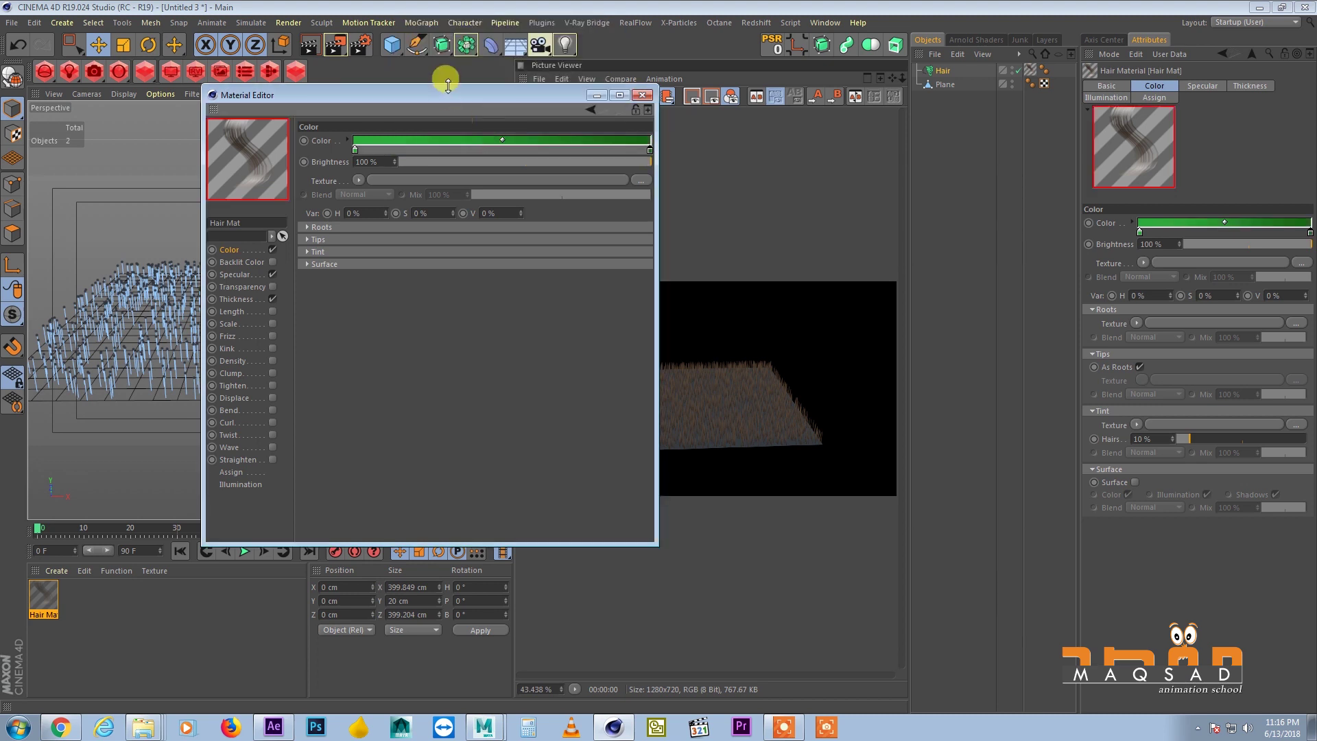
# Set the hair material's primary specular colour to green with H 107°, S 85% and V 62%, and close the Material Editor.
pyautogui.moveTo(471, 95); pyautogui.dragTo(621, 127)
pyautogui.click(408, 314)
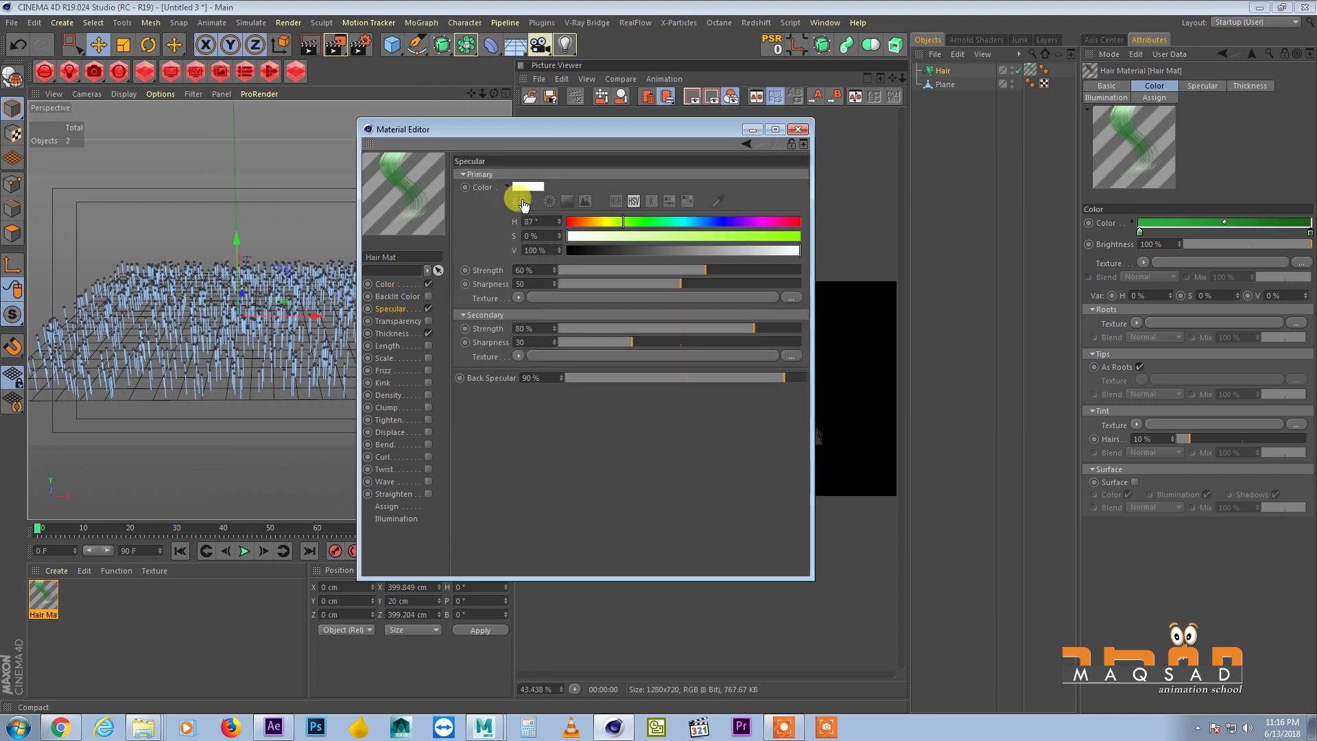
pyautogui.click(624, 220)
pyautogui.moveTo(659, 236)
pyautogui.mouseDown()
pyautogui.moveTo(765, 236)
pyautogui.moveTo(711, 250)
pyautogui.mouseUp()
pyautogui.click(637, 220)
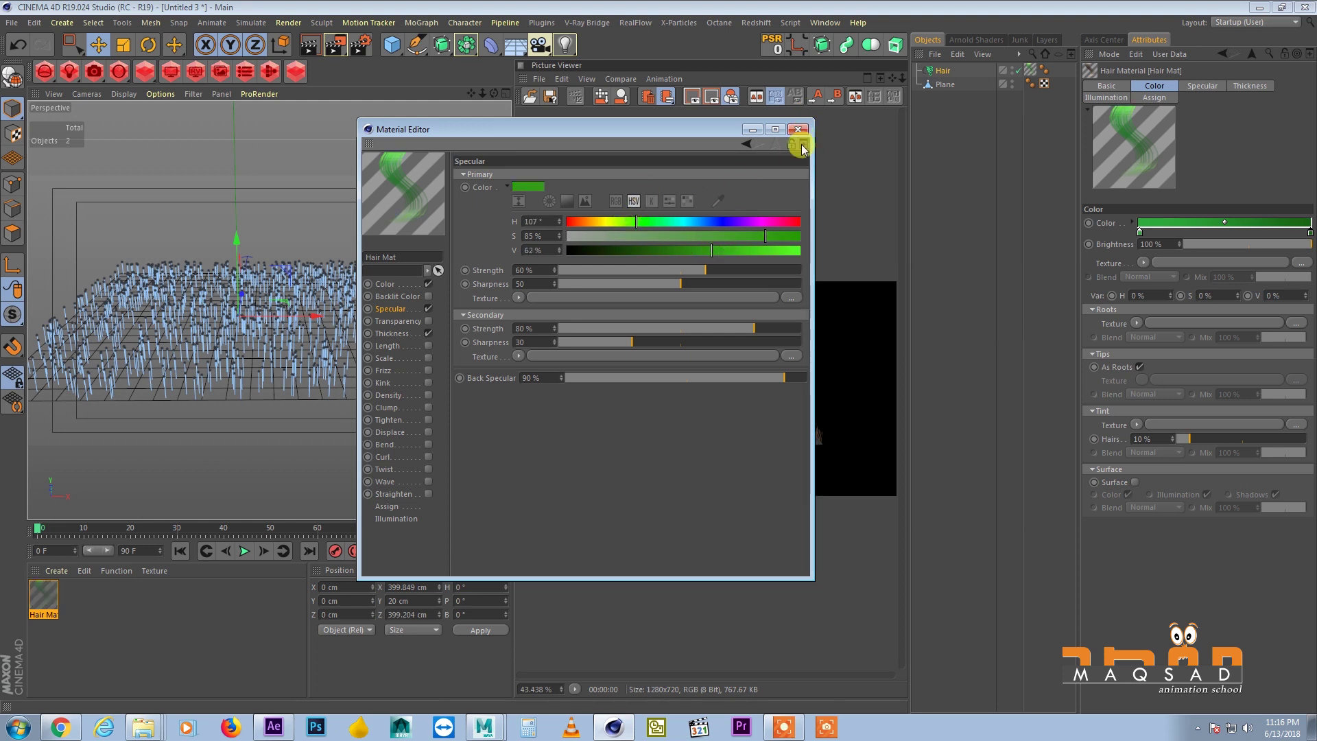
pyautogui.click(798, 129)
# Render the green hair from a low angle and inspect the guides across the plane.
pyautogui.keyDown('alt'); pyautogui.moveTo(230, 336); pyautogui.dragTo(311, 285); pyautogui.keyUp('alt')
pyautogui.click(335, 46)
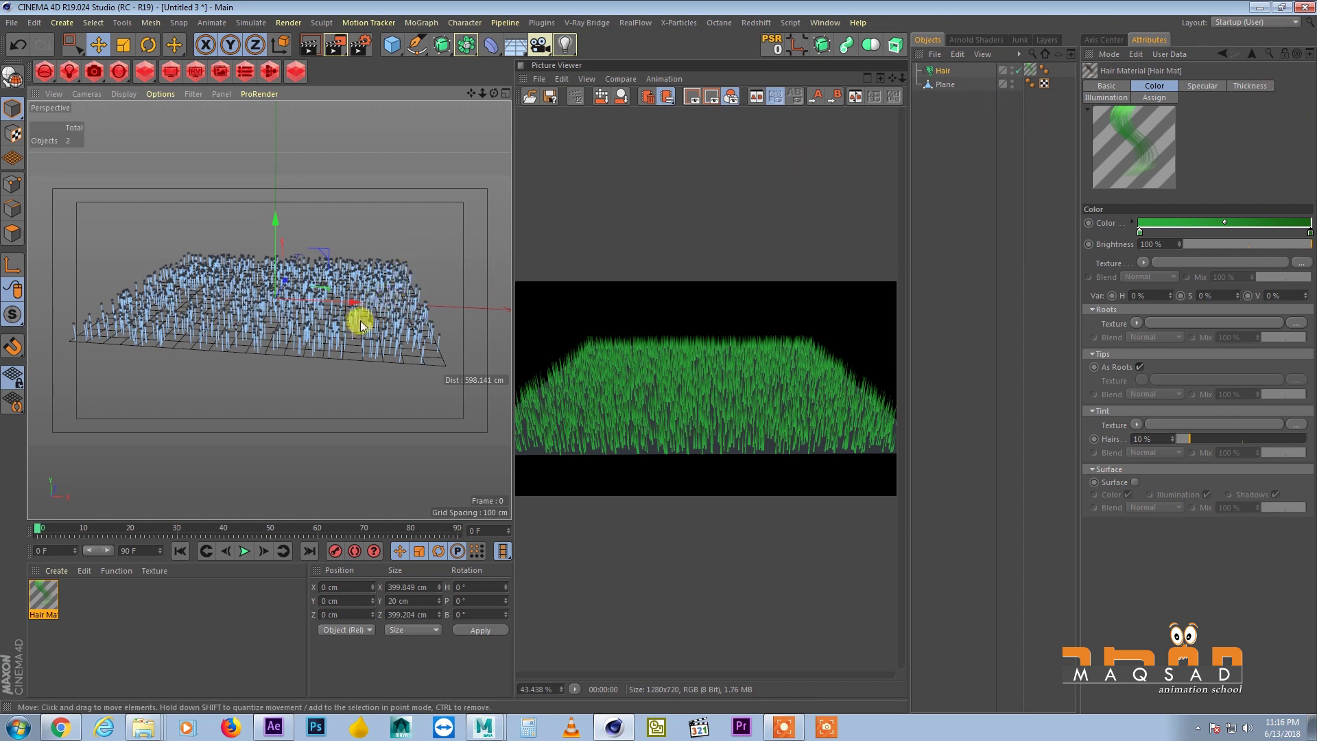
pyautogui.keyDown('alt'); pyautogui.moveTo(358, 315); pyautogui.dragTo(387, 316, button='right'); pyautogui.keyUp('alt')
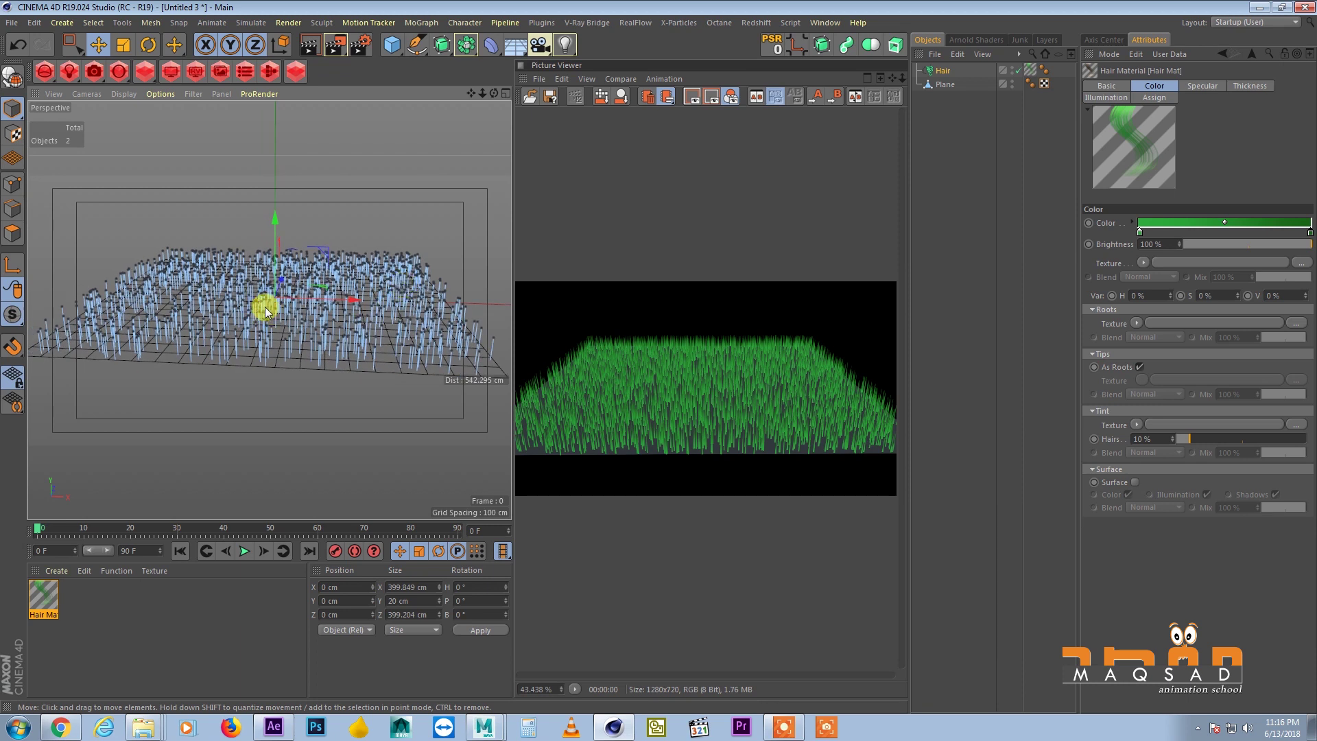
pyautogui.keyDown('alt'); pyautogui.moveTo(282, 360); pyautogui.dragTo(282, 348, button='right'); pyautogui.keyUp('alt')
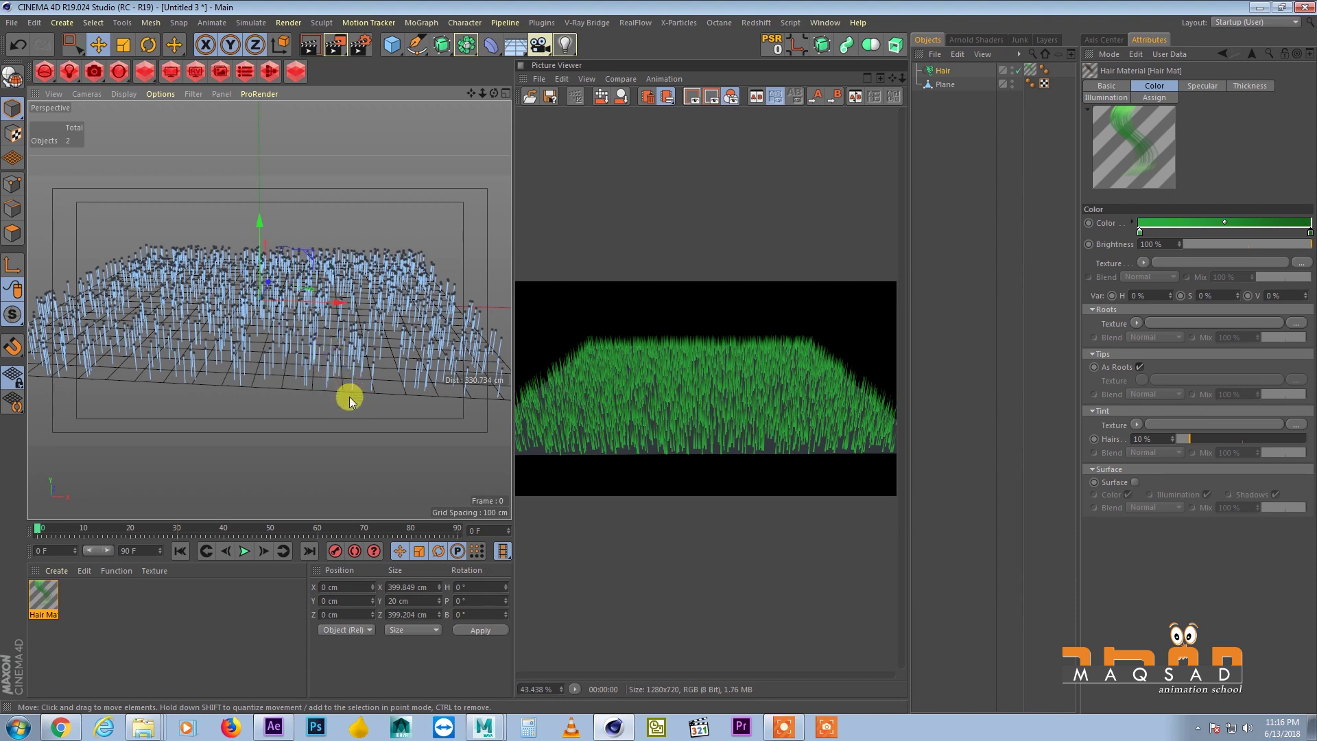
# Set the hair object's gravity force to 0 and widen the viewport slightly.
pyautogui.click(941, 71)
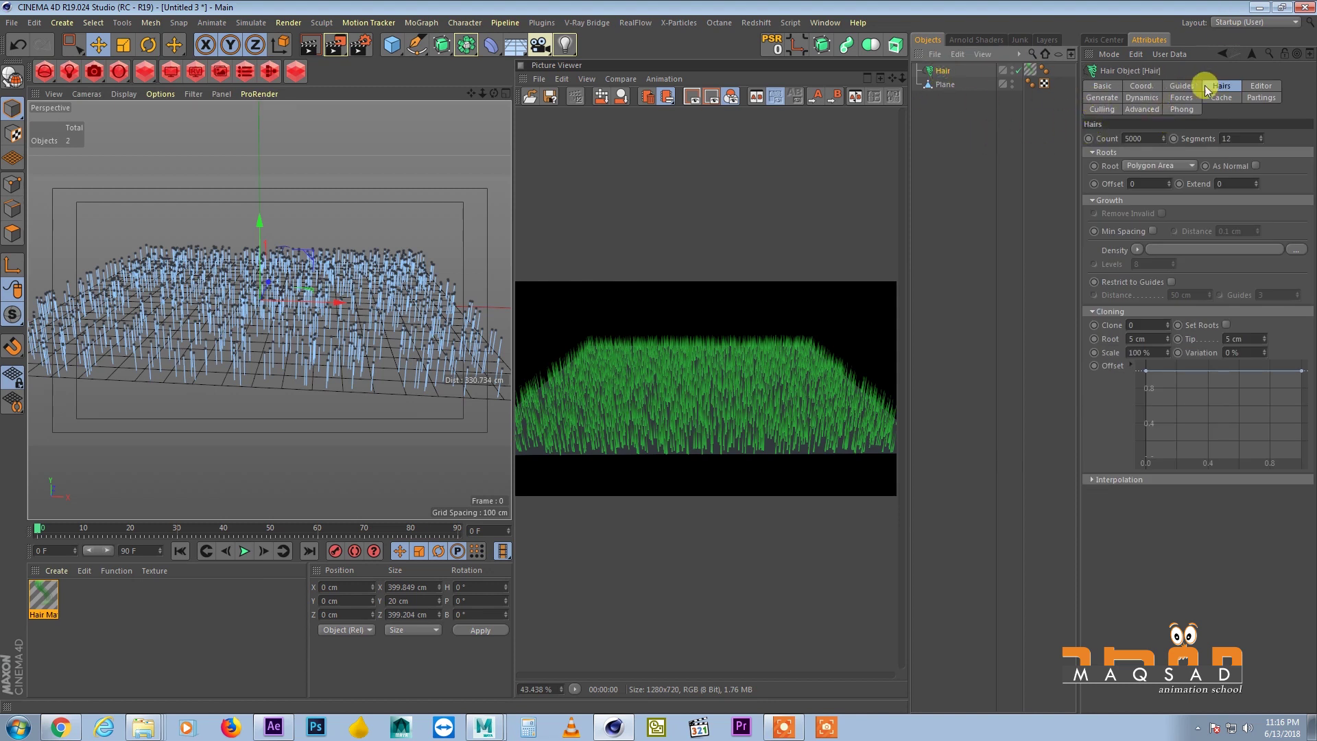
pyautogui.click(1178, 98)
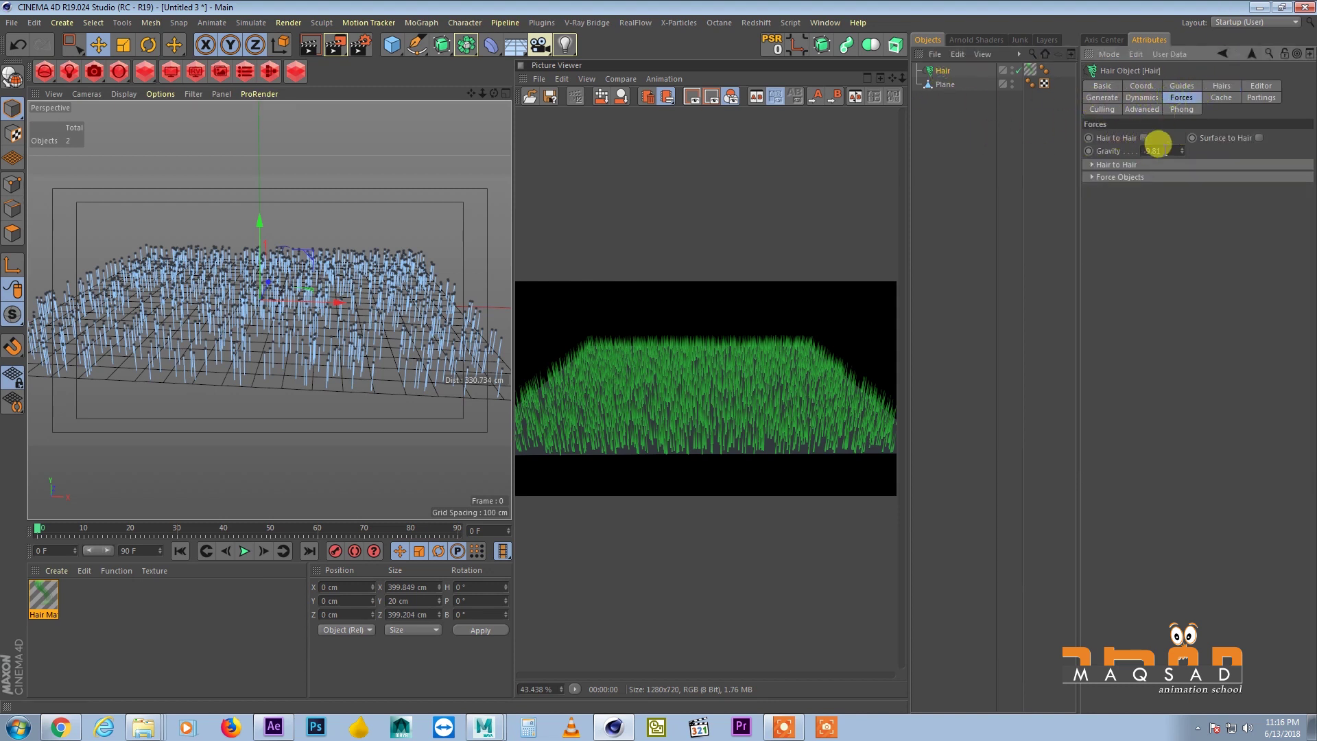
pyautogui.doubleClick(1157, 150)
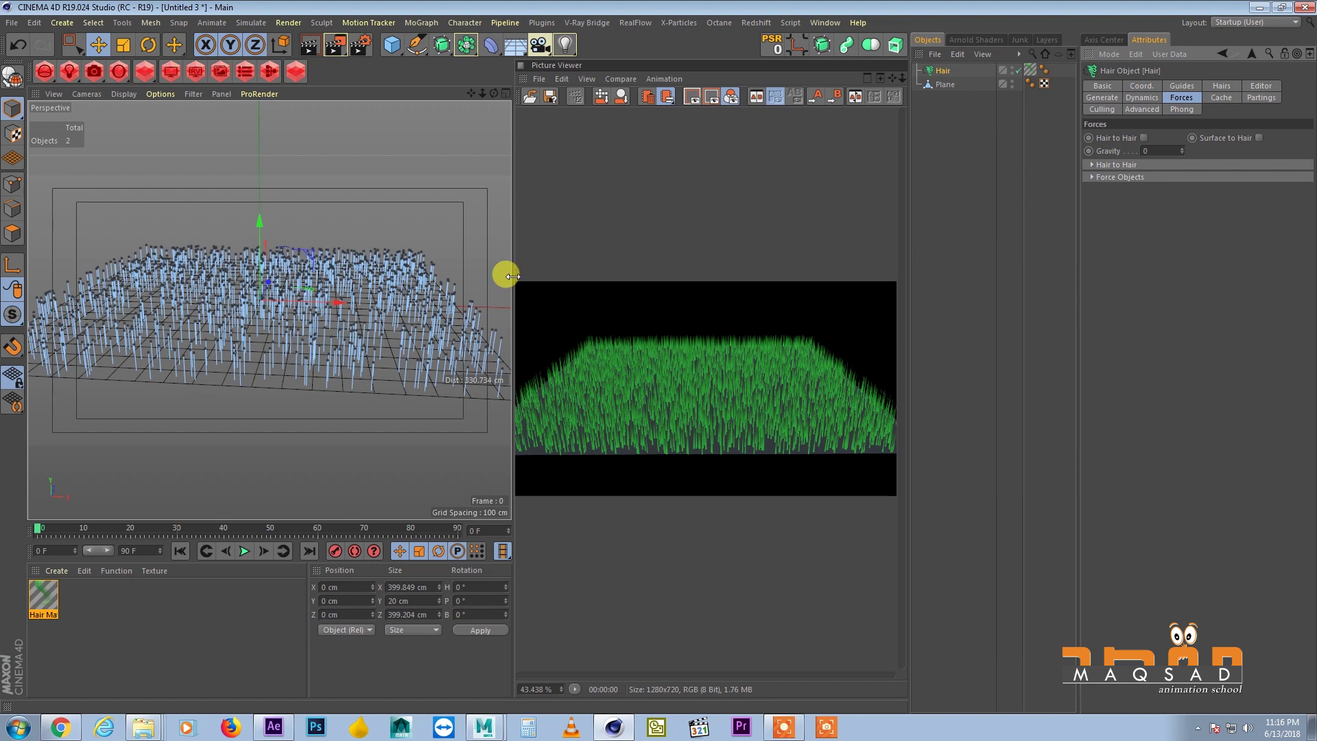
pyautogui.moveTo(511, 276); pyautogui.dragTo(529, 276)
# Play the animation to check how the hair behaves, and return to the first frame.
pyautogui.click(1214, 86)
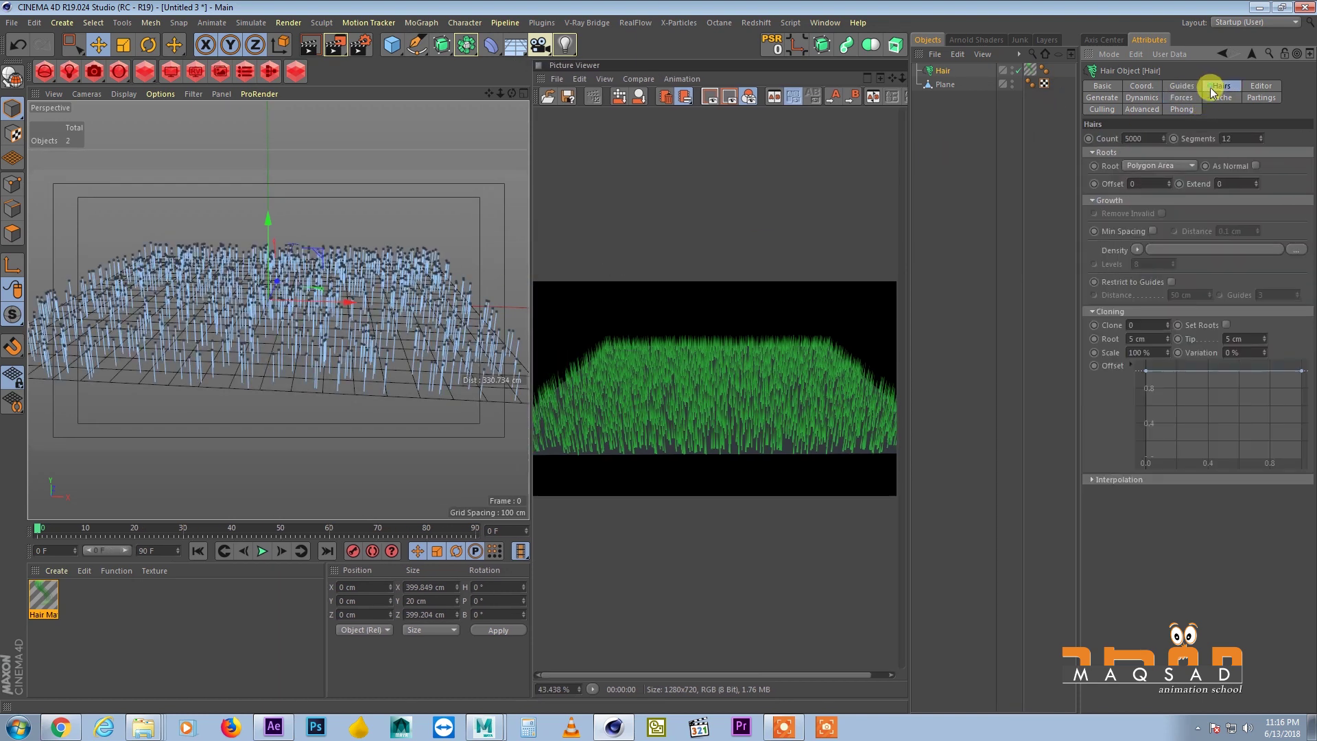
pyautogui.click(263, 552)
pyautogui.click(198, 551)
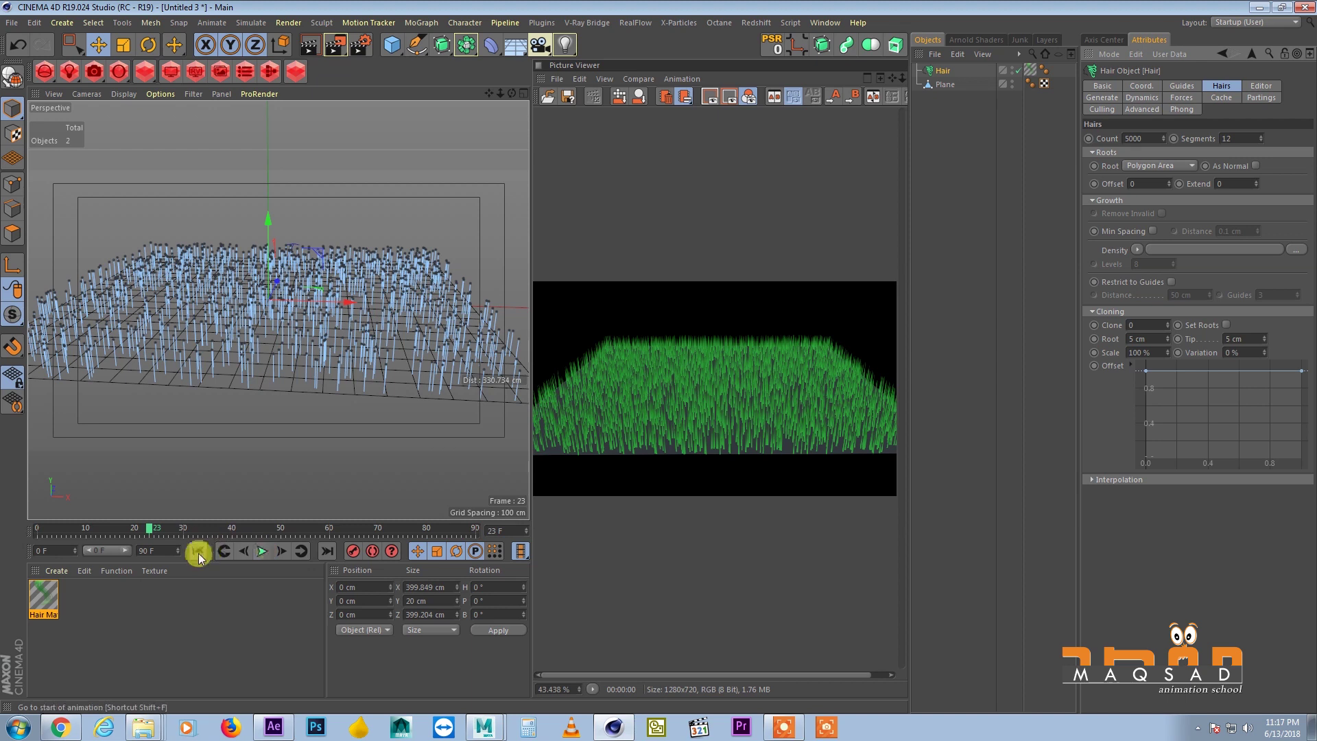
# Enable Frizz in the hair material and render the result.
pyautogui.doubleClick(43, 587)
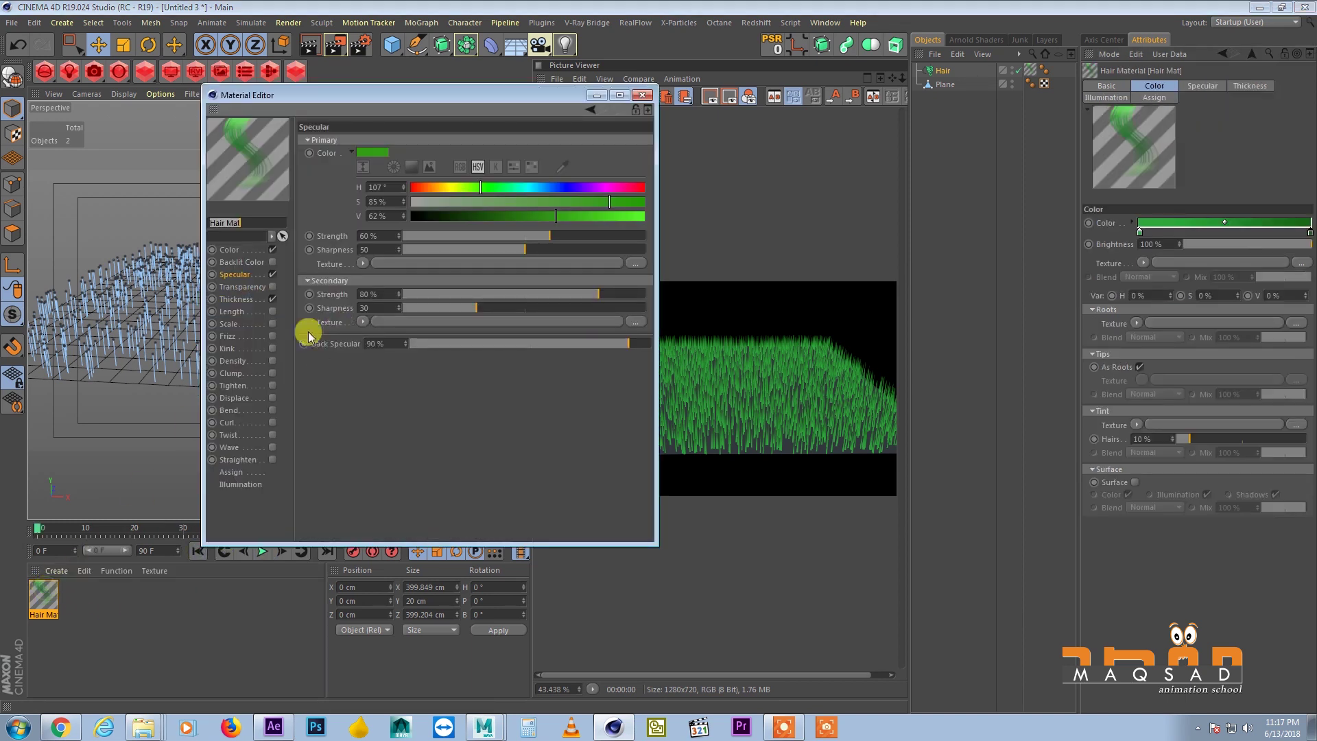
pyautogui.moveTo(452, 95); pyautogui.dragTo(303, 123)
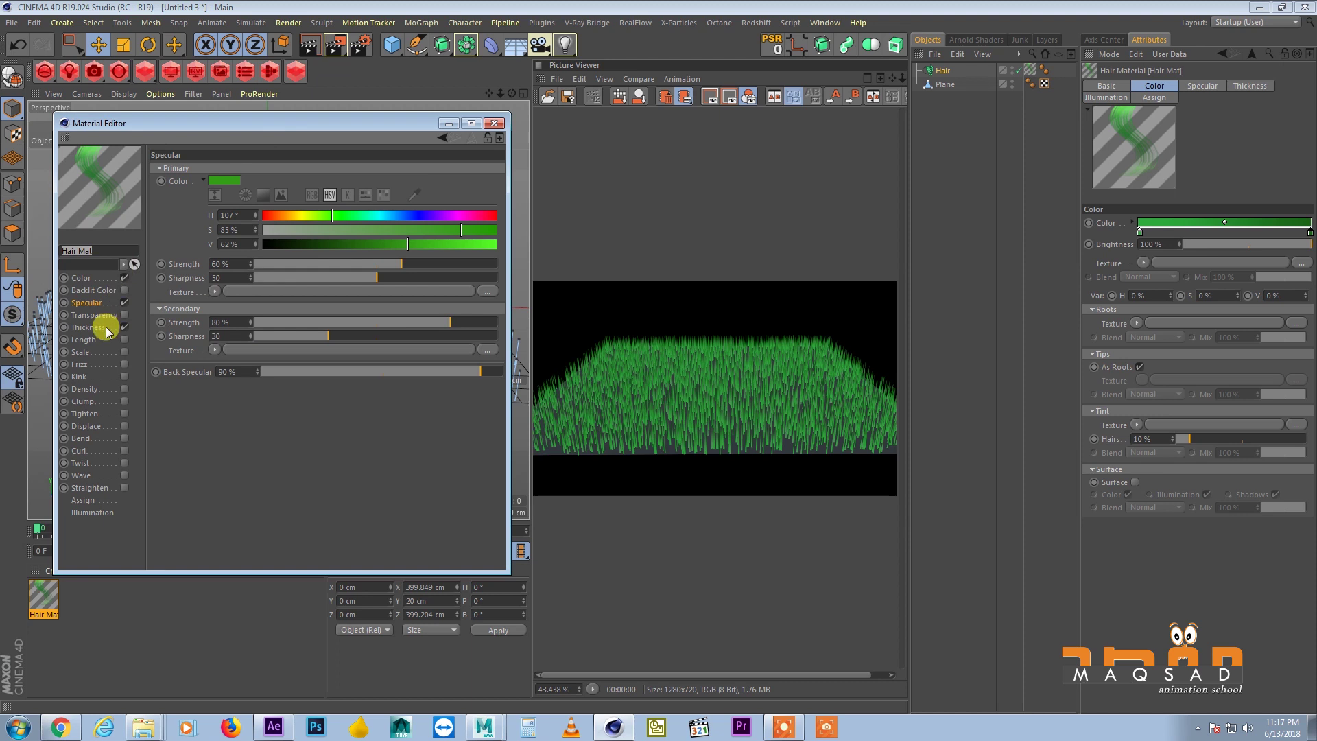
pyautogui.click(95, 353)
pyautogui.click(104, 365)
pyautogui.click(125, 364)
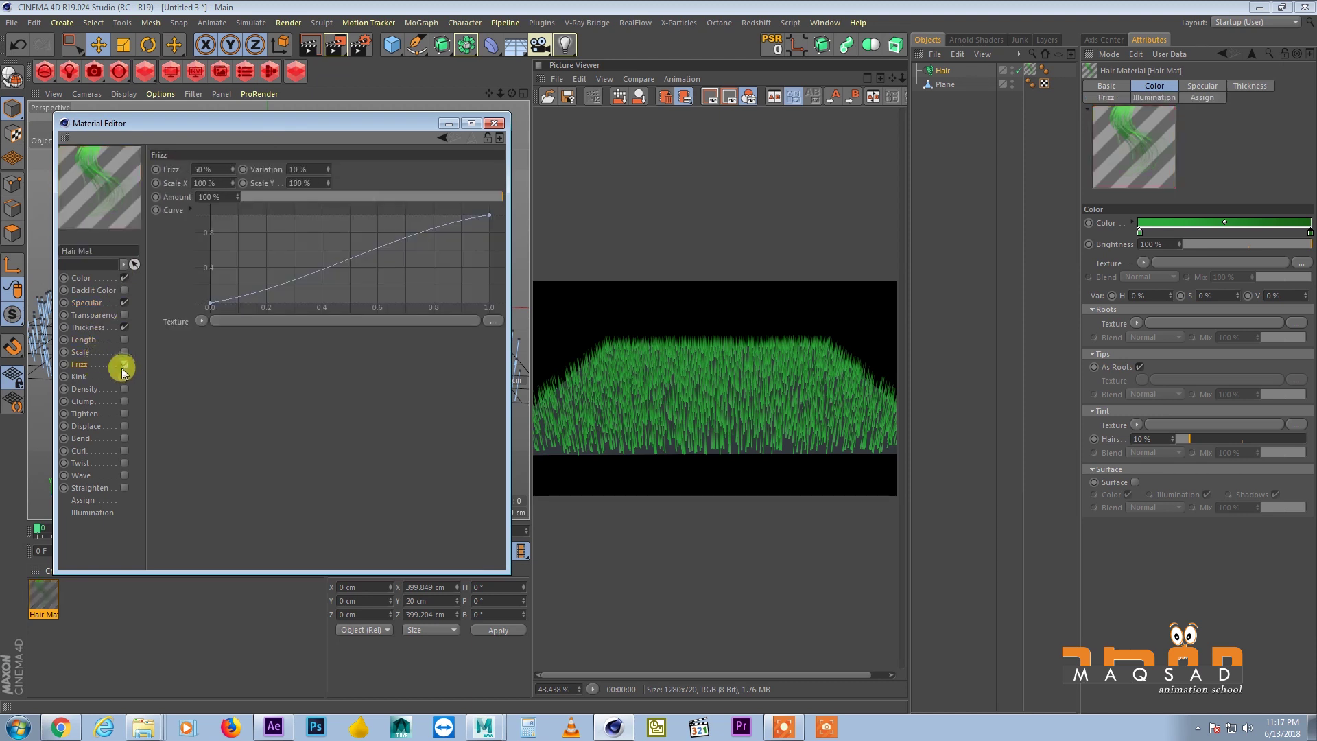
pyautogui.moveTo(192, 121); pyautogui.dragTo(232, 404)
pyautogui.click(335, 45)
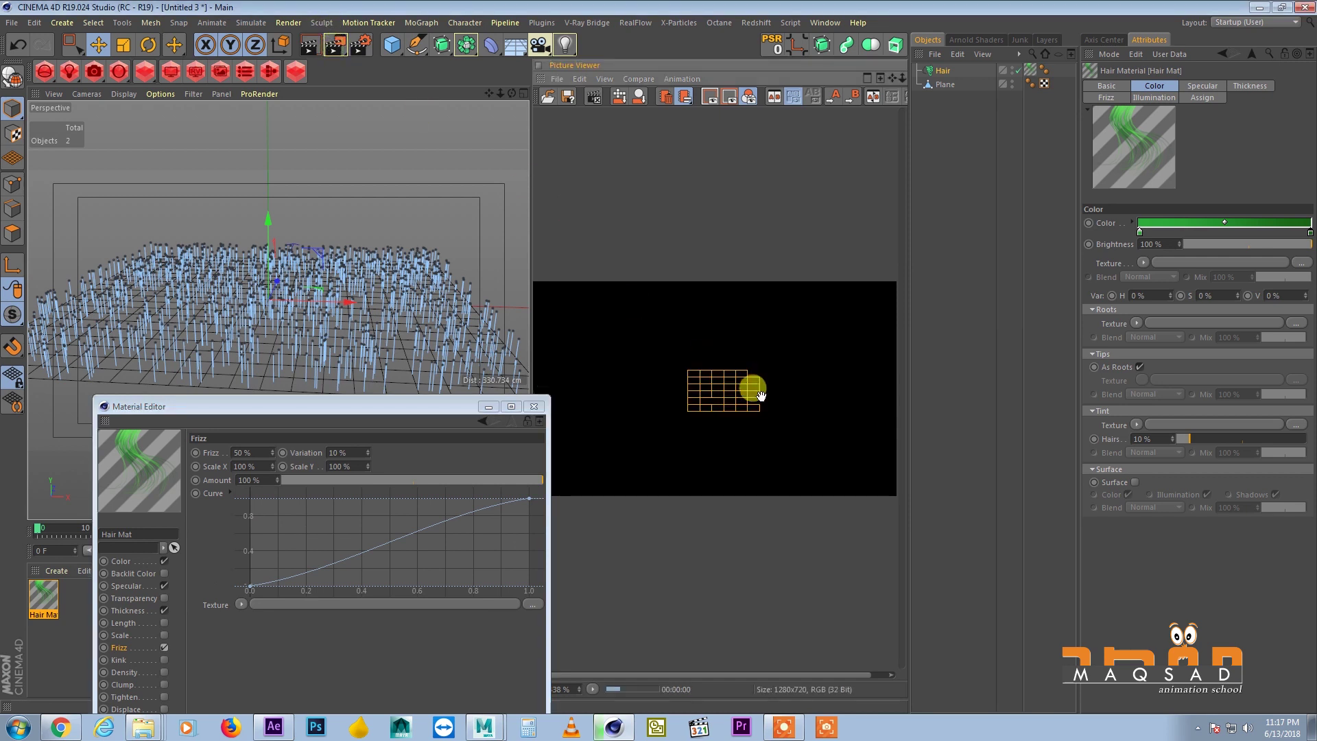
# Enable Kink in the hair material after checking the Density settings, and render the hair again.
pyautogui.moveTo(440, 409); pyautogui.dragTo(410, 292)
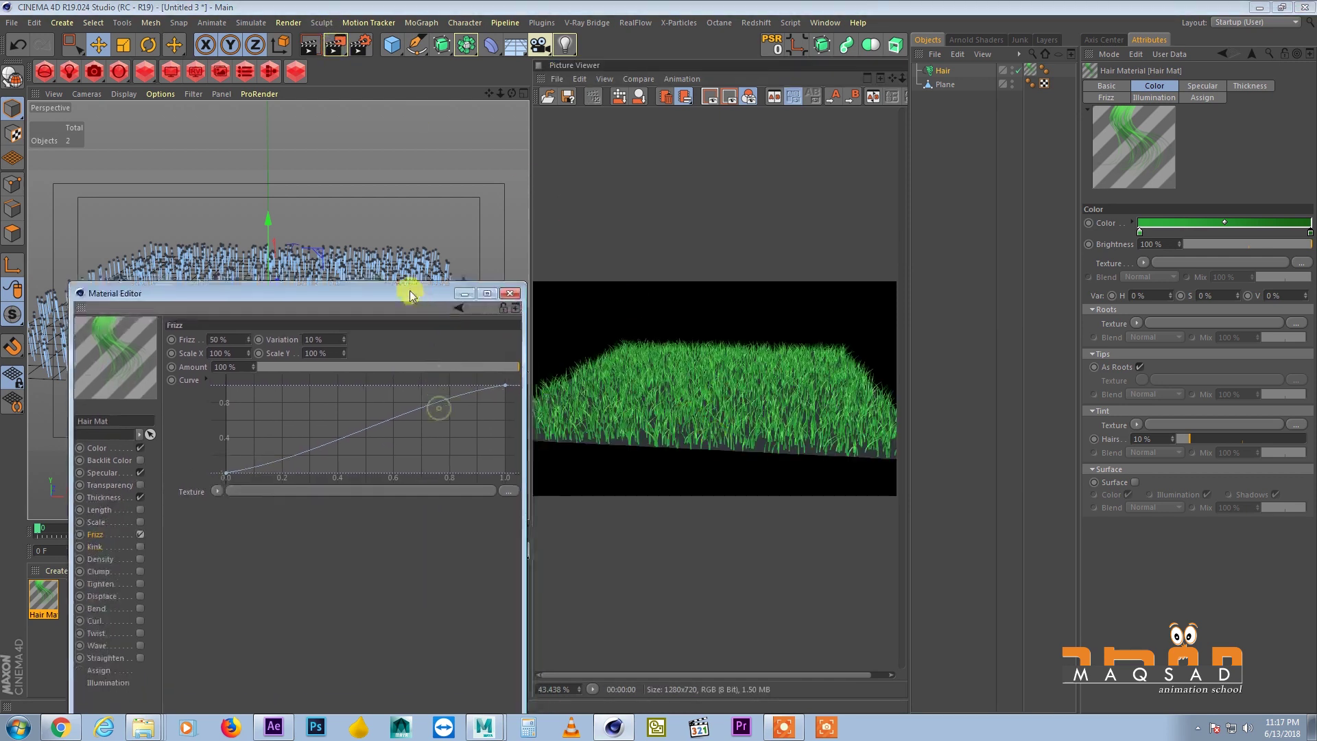
pyautogui.click(117, 570)
pyautogui.click(109, 559)
pyautogui.click(111, 547)
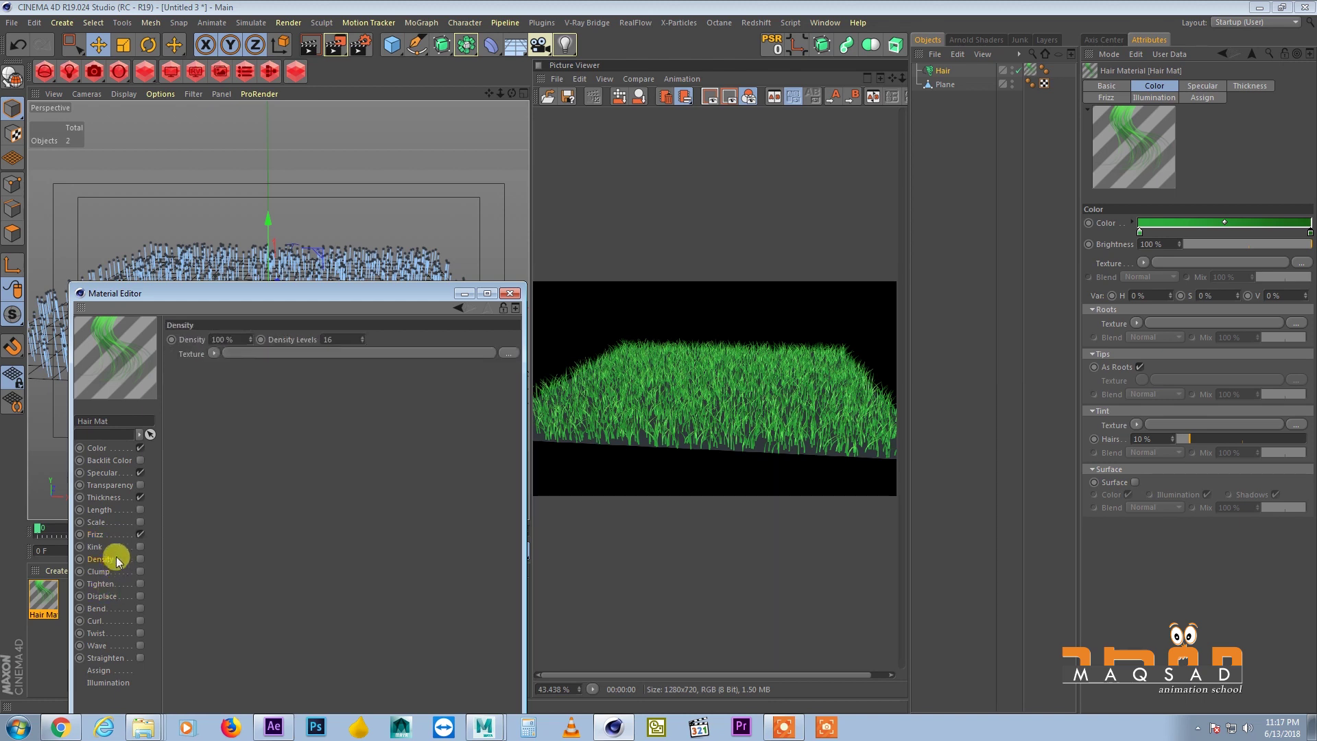
pyautogui.click(115, 536)
pyautogui.click(140, 547)
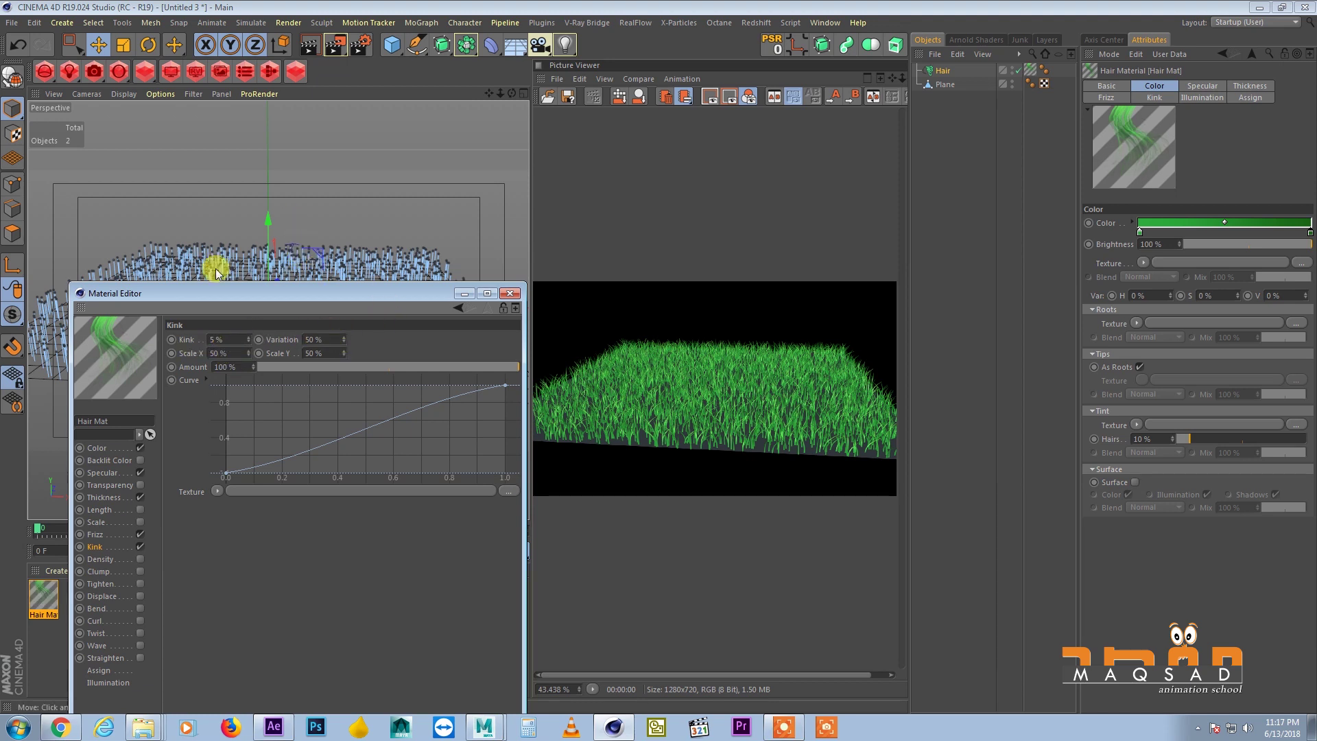
pyautogui.click(336, 45)
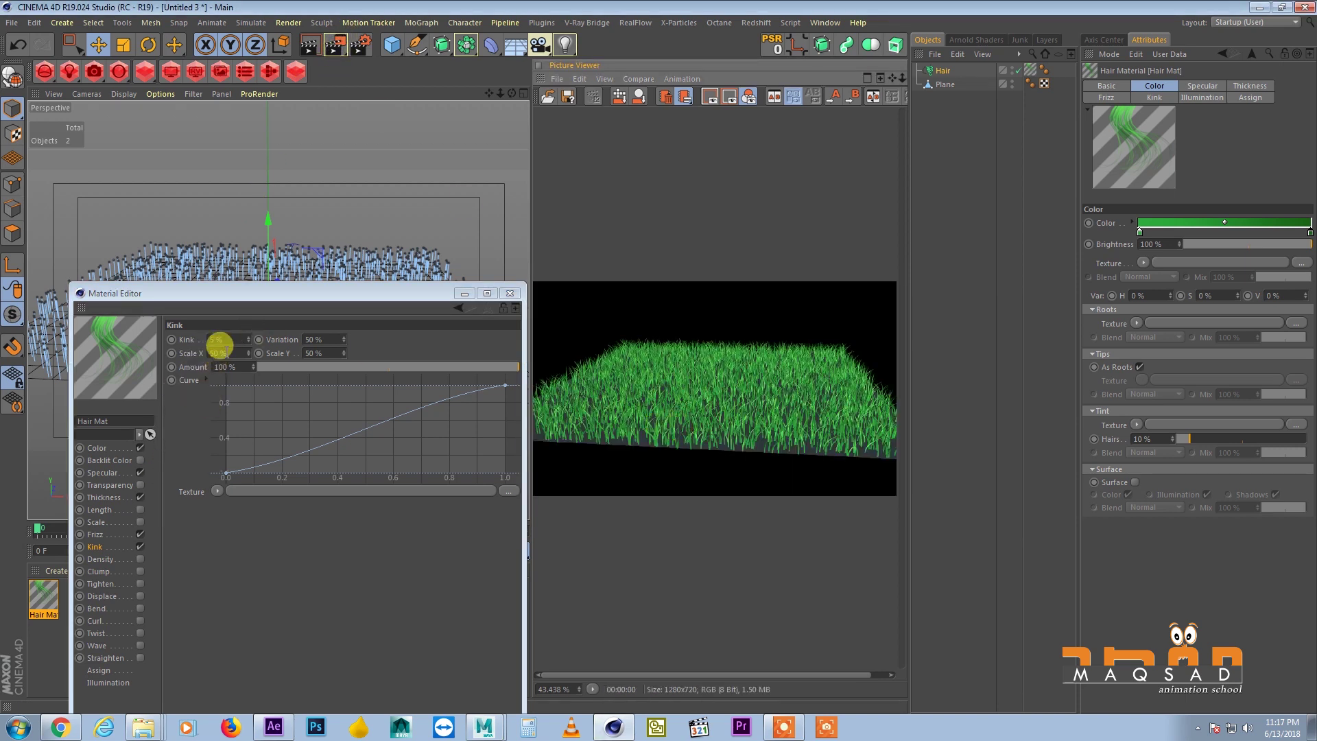
# Set the material's Kink to 10%, render the hair and close the Material Editor.
pyautogui.doubleClick(221, 341)
pyautogui.write('10')
pyautogui.press('Return')
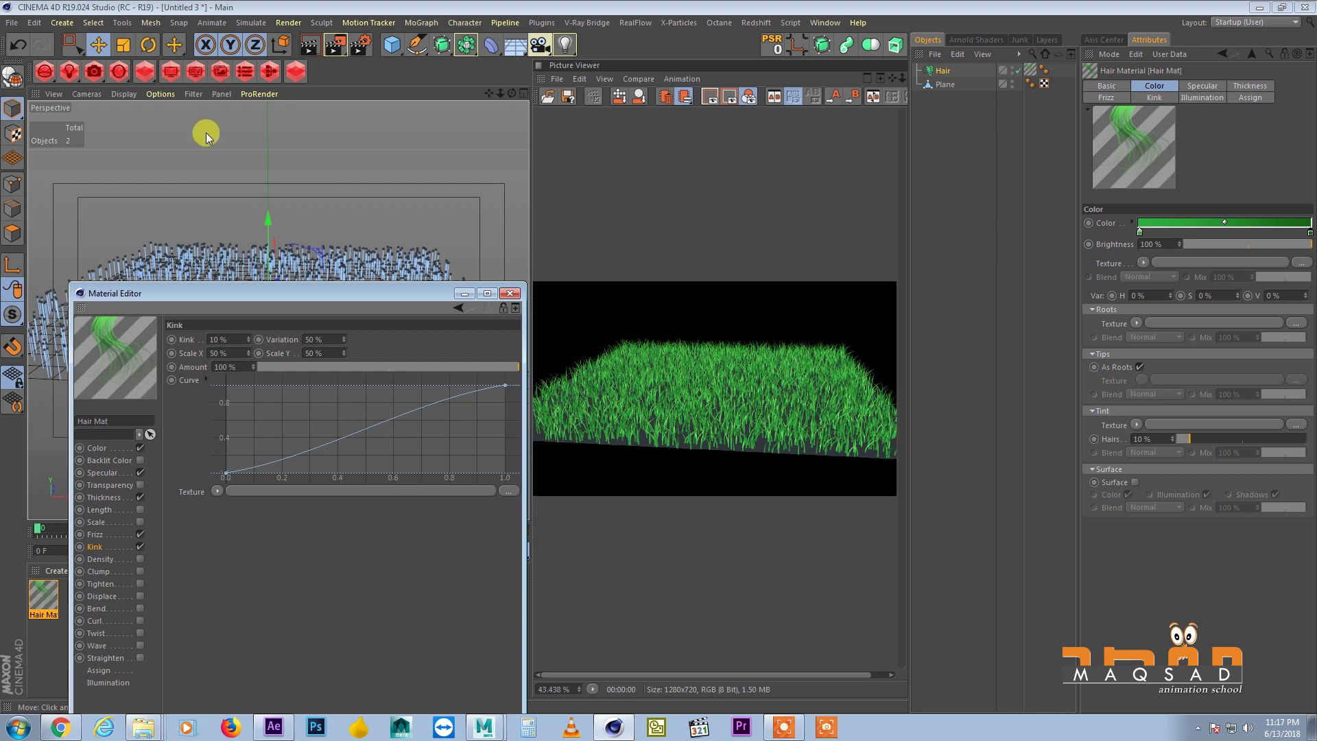
pyautogui.click(336, 44)
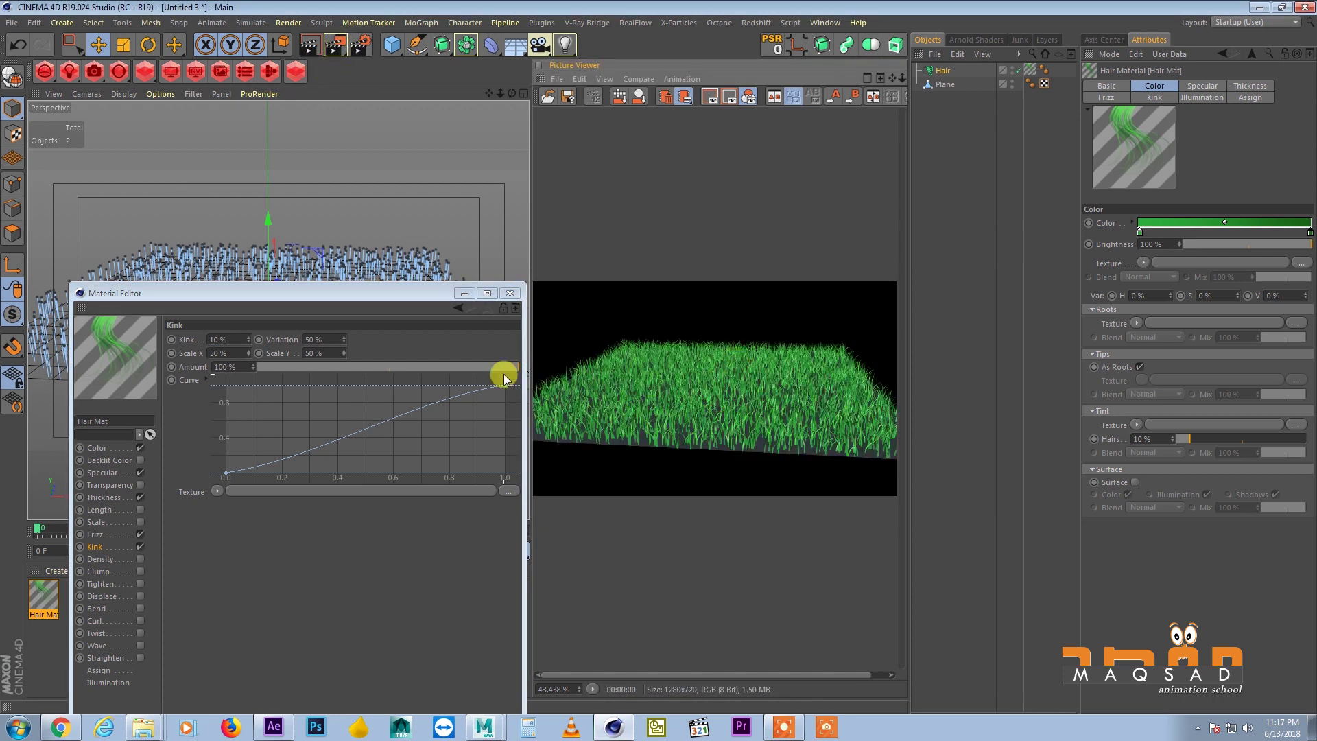
pyautogui.click(509, 293)
# Try a clone value of 5 on the hair object and render the denser grass.
pyautogui.click(941, 71)
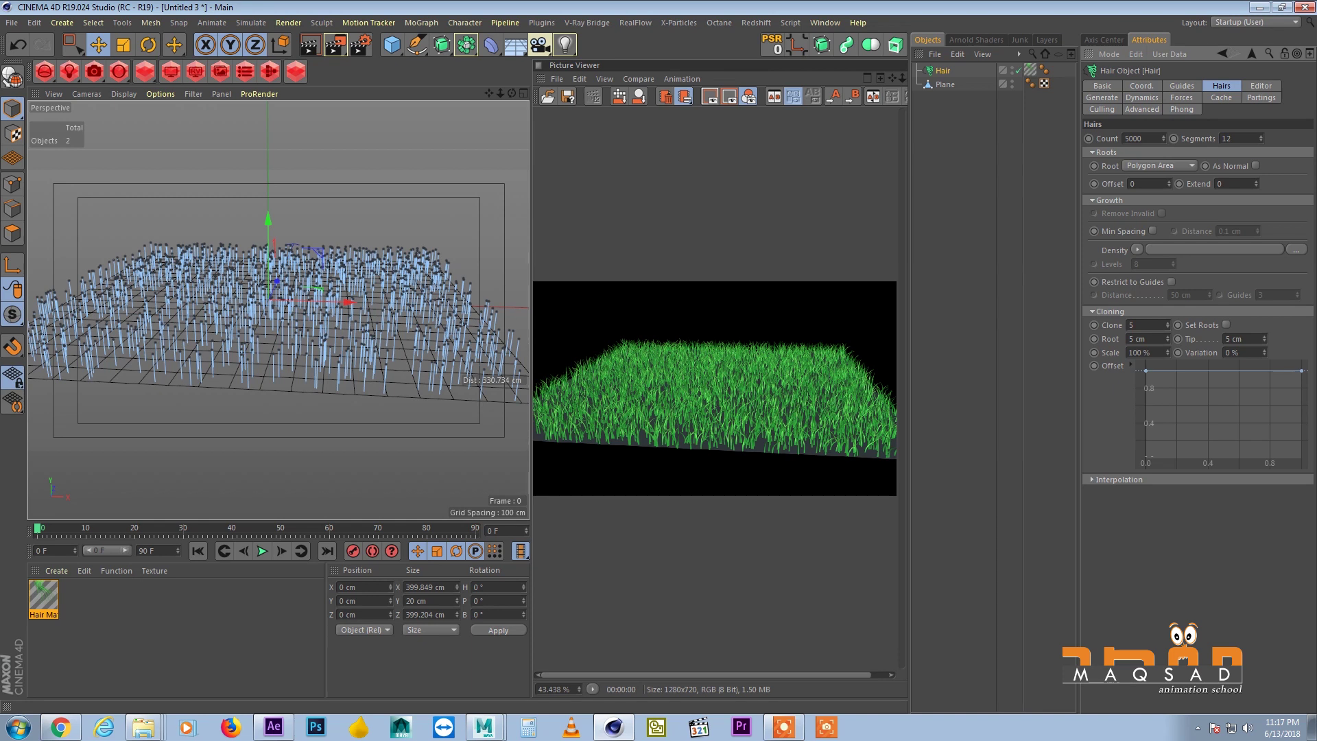
pyautogui.scroll(1, 315, 354)
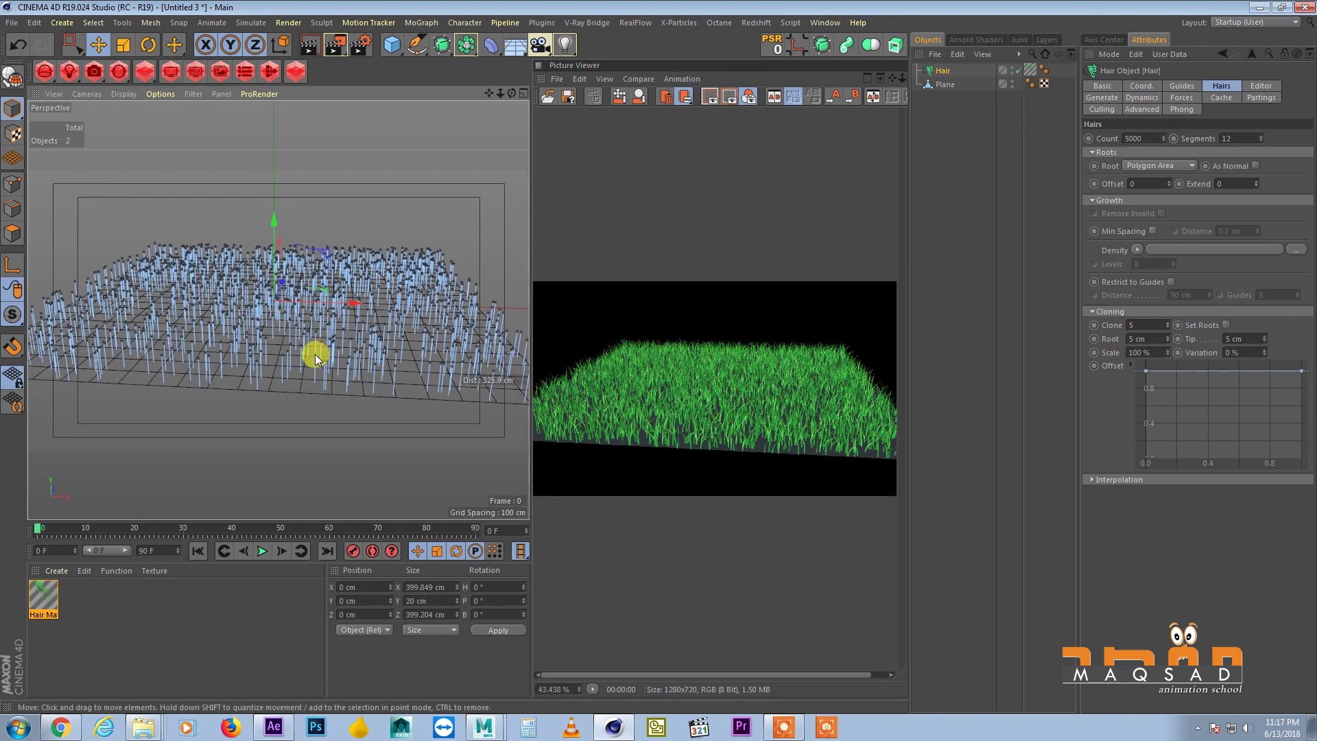
pyautogui.click(334, 45)
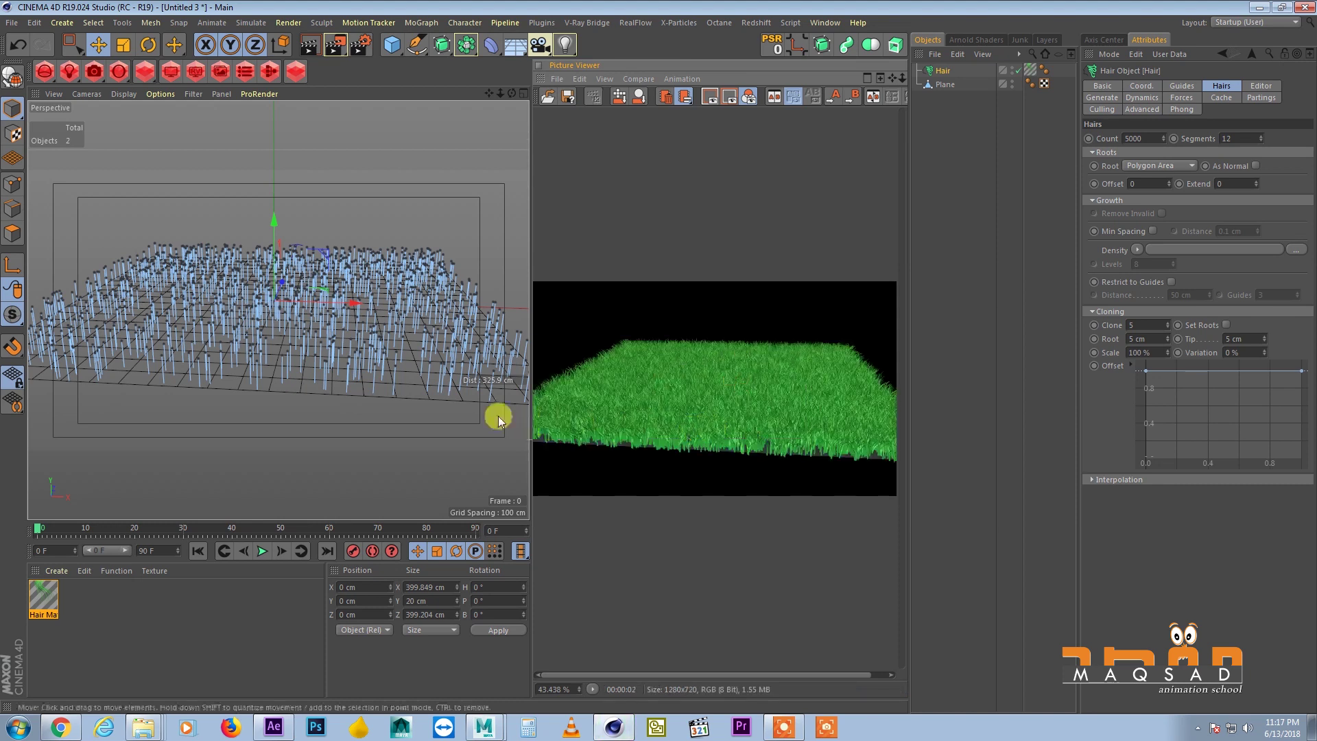
# Set the hair object's clone value to 2 and render the result.
pyautogui.click(1142, 324)
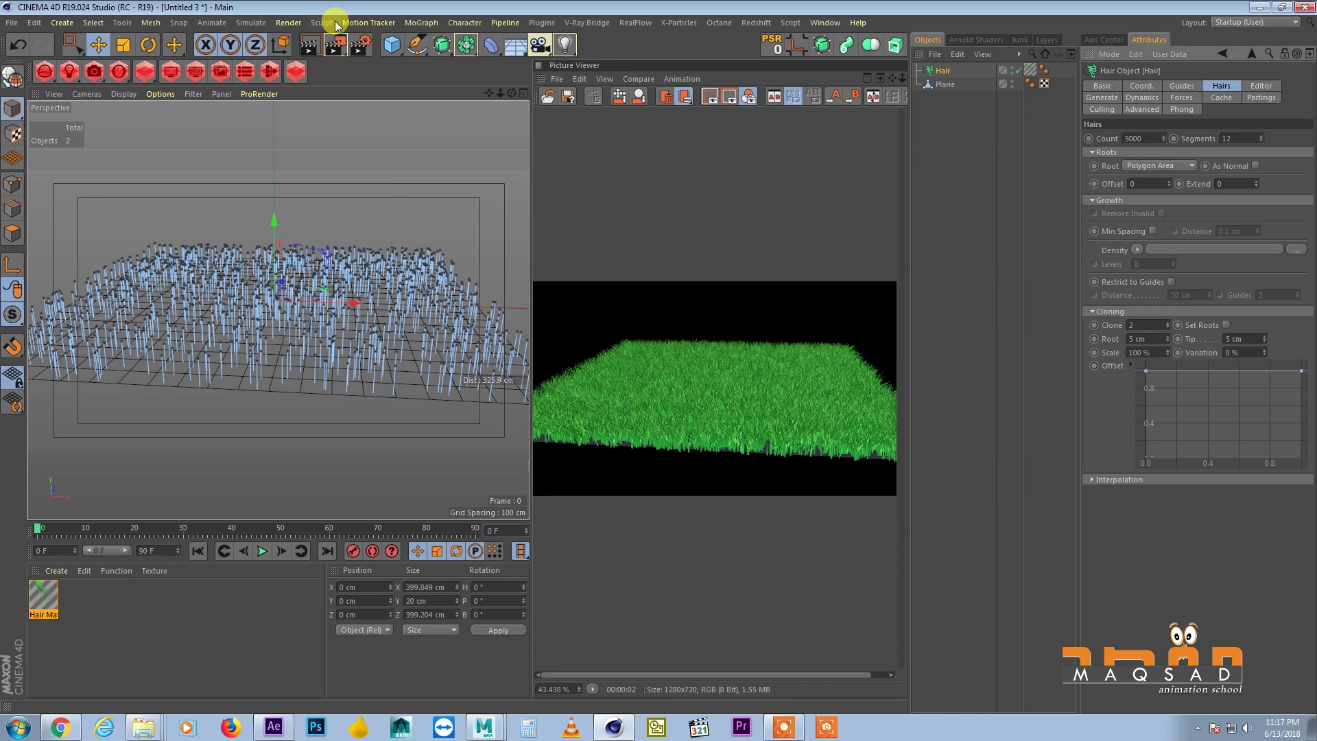
pyautogui.click(335, 44)
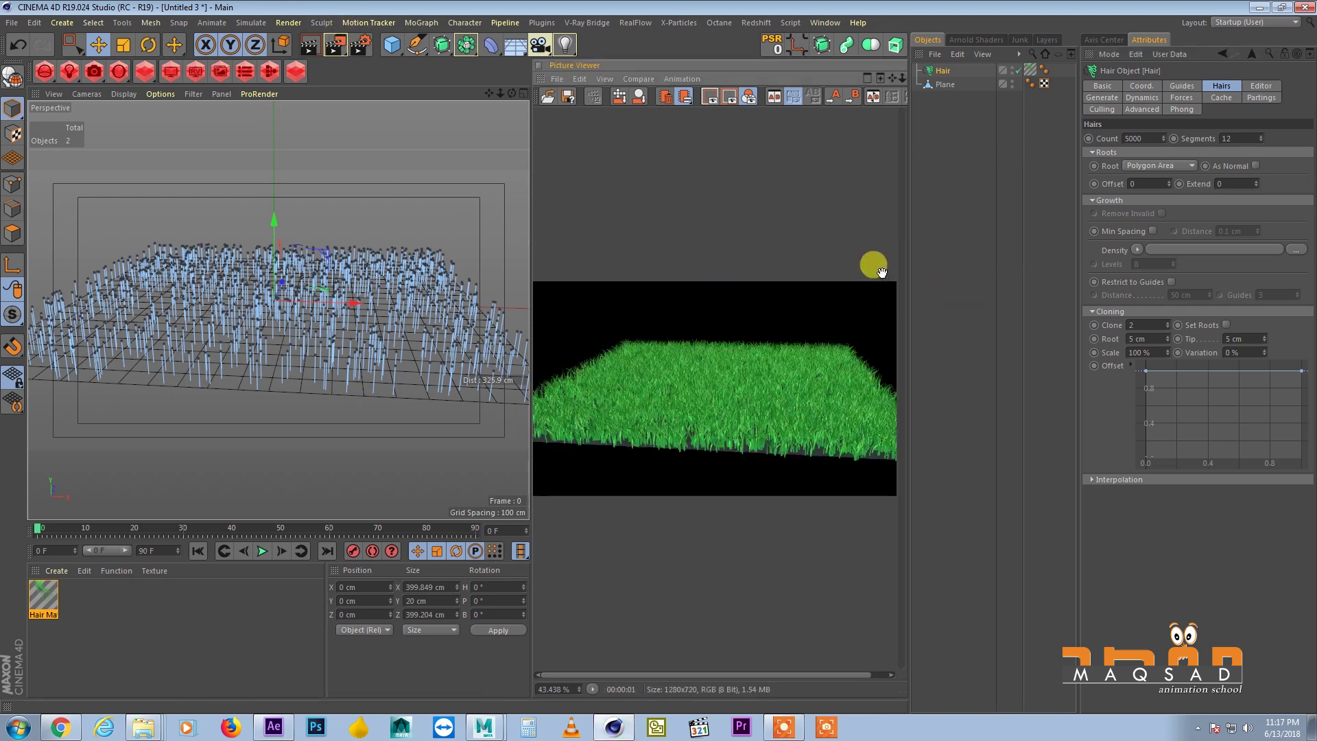
# Set the hair guide length to 25 cm.
pyautogui.click(1180, 86)
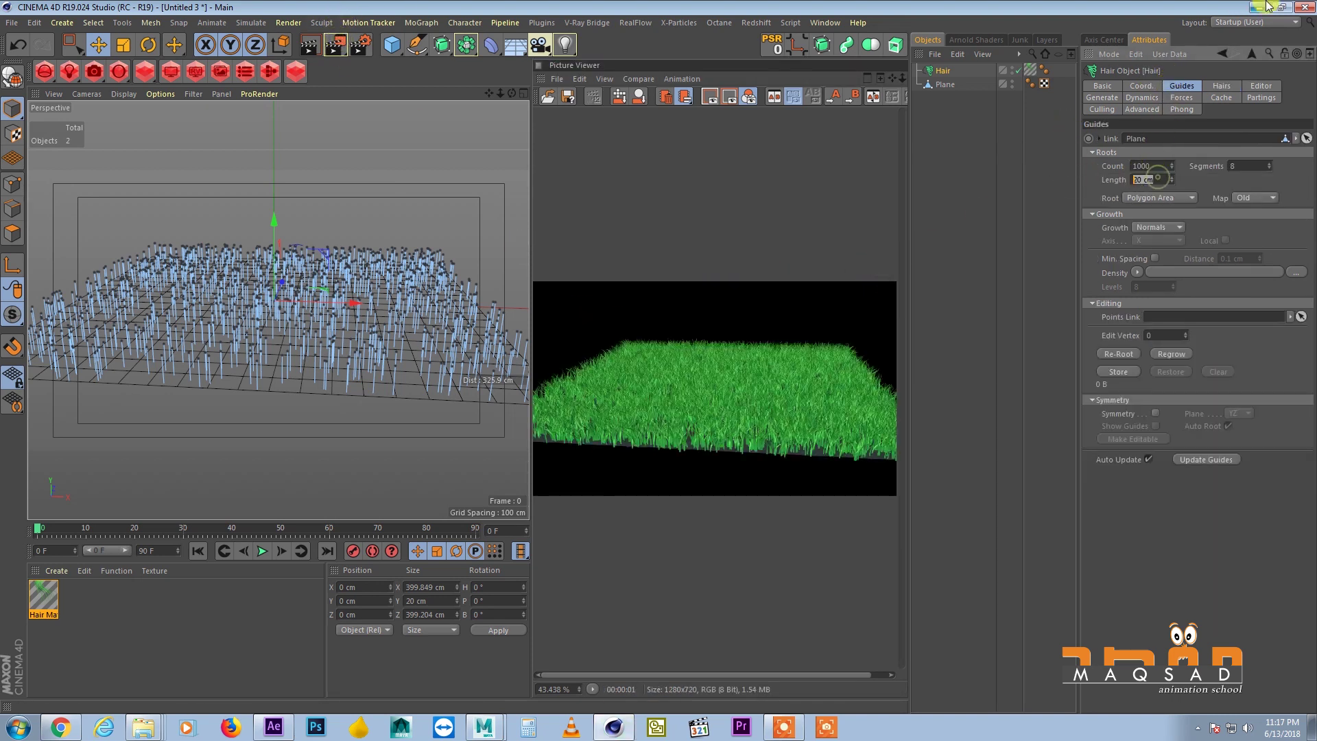
pyautogui.write('25')
pyautogui.press('Return')
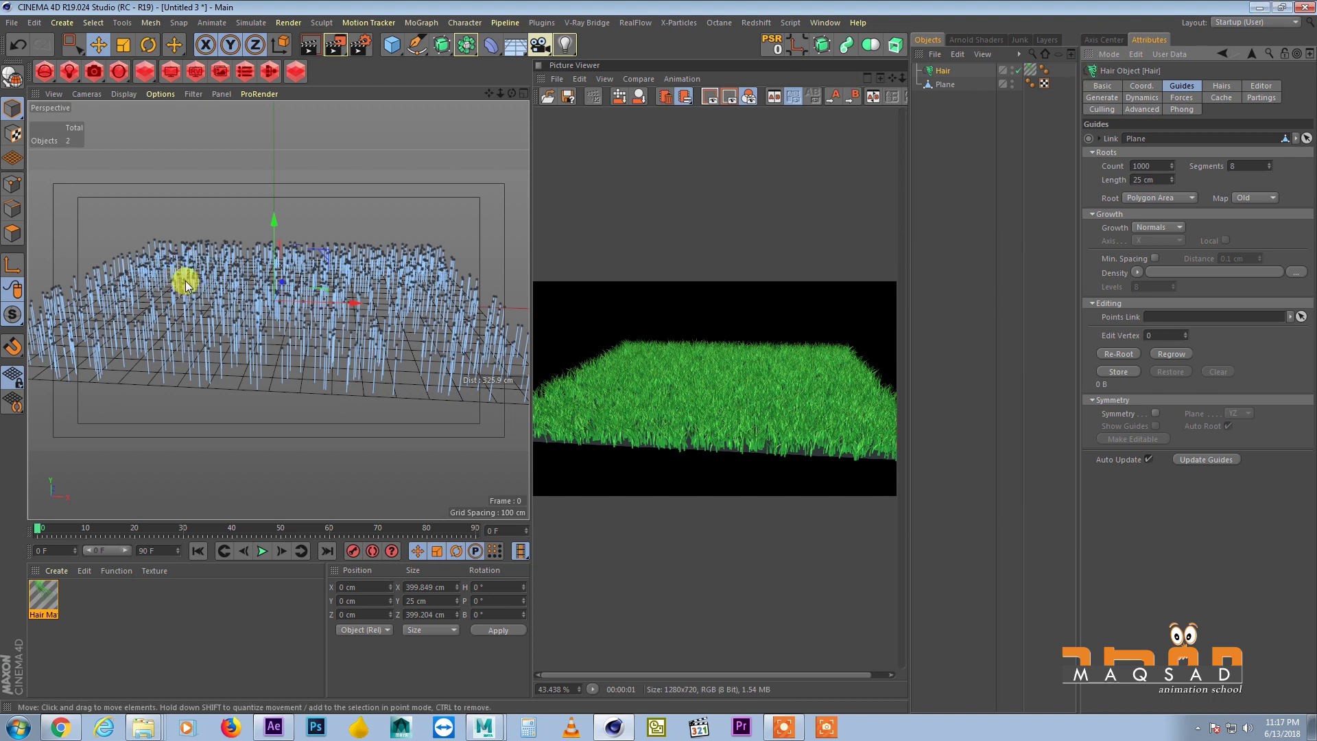
# Render the shortened grass, and darken the hair material's root colour to H 127°, S 73%, V 34%.
pyautogui.scroll(5, 206, 298)
pyautogui.hotkey('shift', 'r')
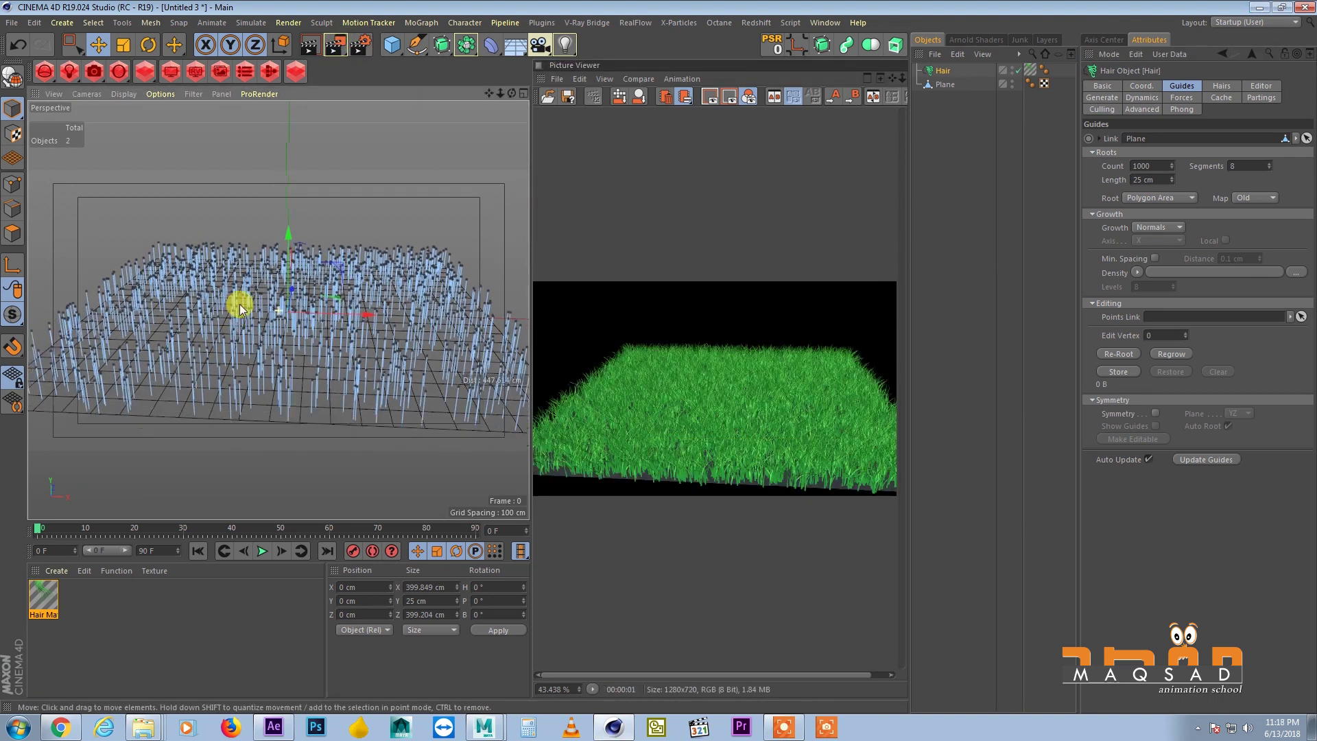
pyautogui.doubleClick(43, 594)
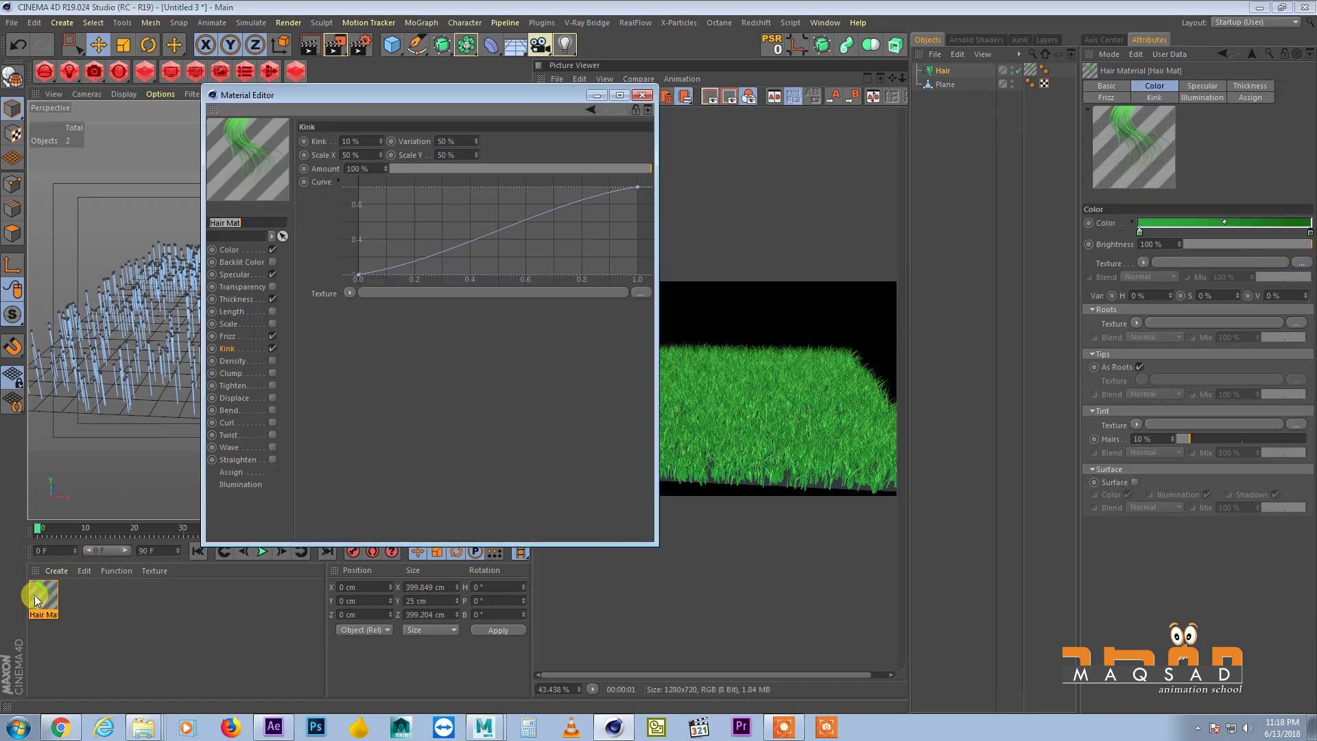
pyautogui.click(238, 250)
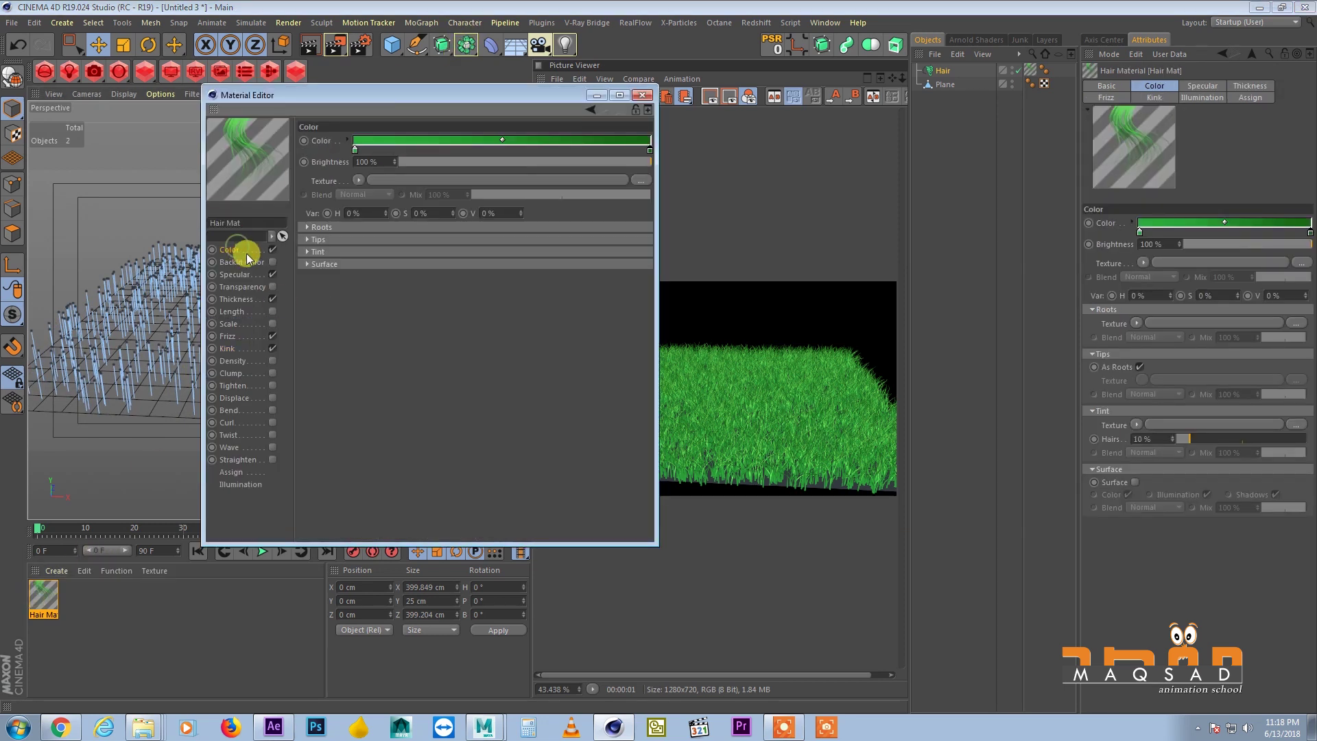
pyautogui.doubleClick(354, 150)
pyautogui.moveTo(357, 176)
pyautogui.mouseDown()
pyautogui.moveTo(368, 173)
pyautogui.moveTo(354, 176)
pyautogui.mouseUp()
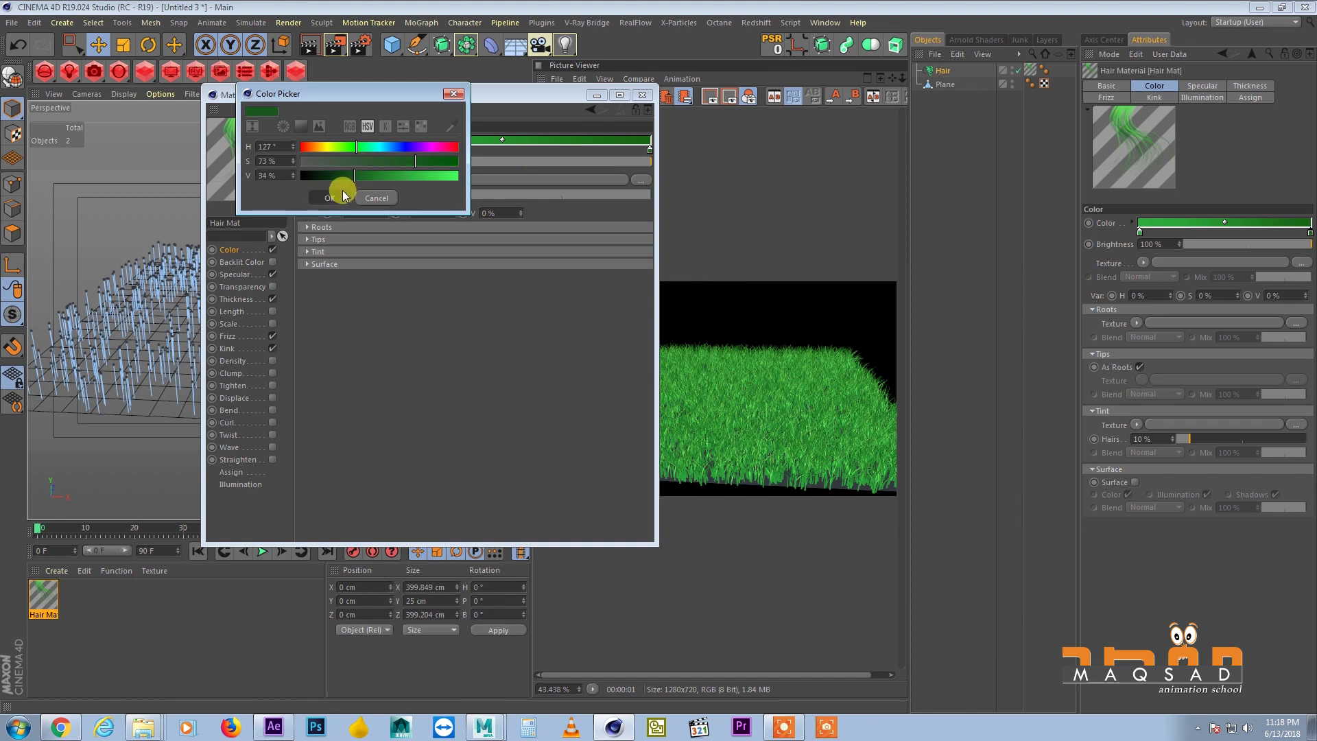
pyautogui.click(330, 197)
# Brighten the green at the tip end of the hair material's colour gradient, close the Material Editor and render the grass.
pyautogui.doubleClick(649, 149)
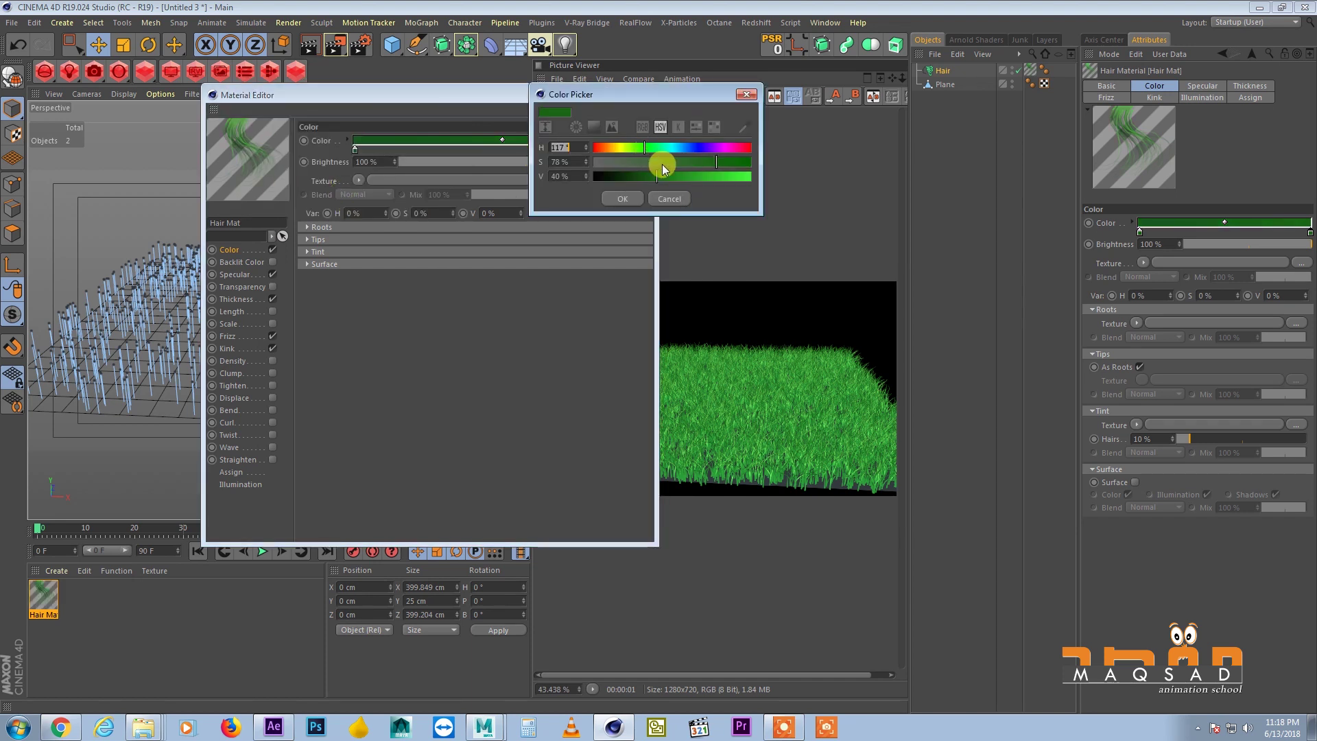
pyautogui.moveTo(617, 157); pyautogui.dragTo(637, 165)
pyautogui.click(642, 192)
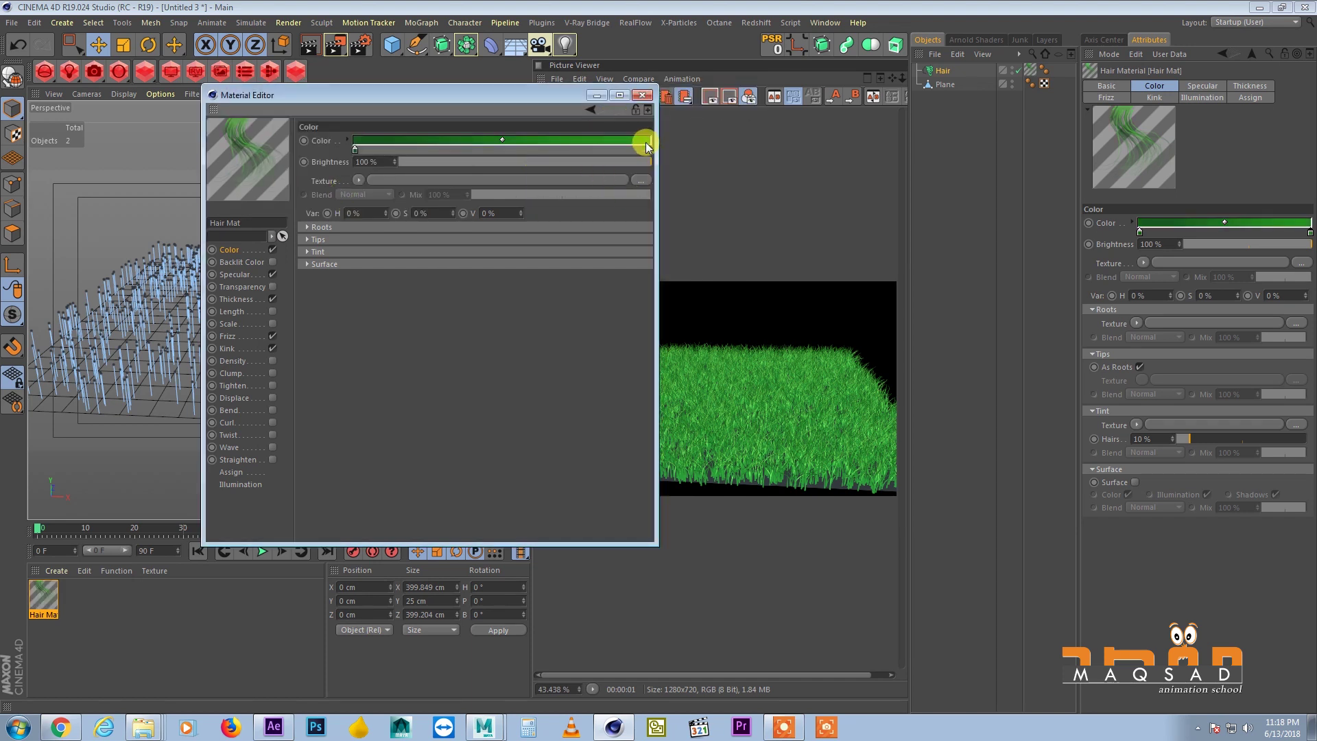
pyautogui.doubleClick(649, 150)
pyautogui.click(652, 194)
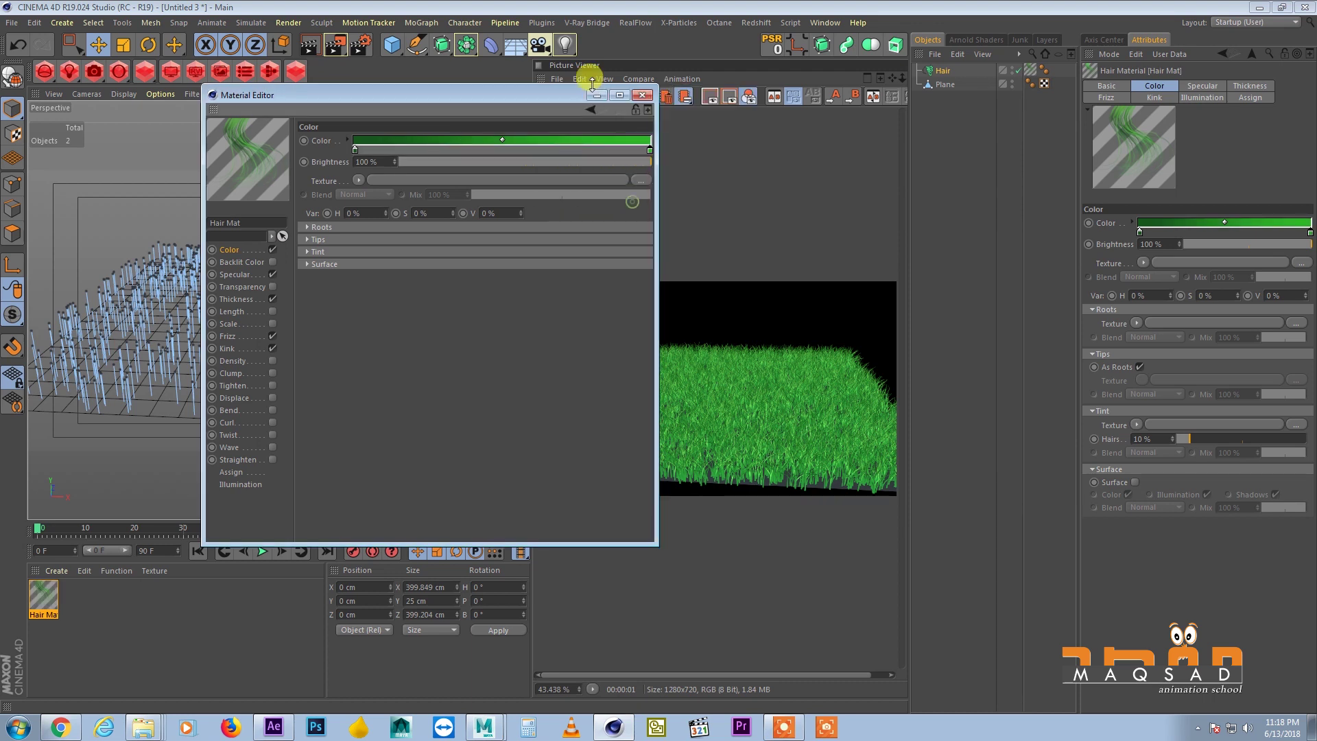
pyautogui.click(642, 95)
pyautogui.click(335, 45)
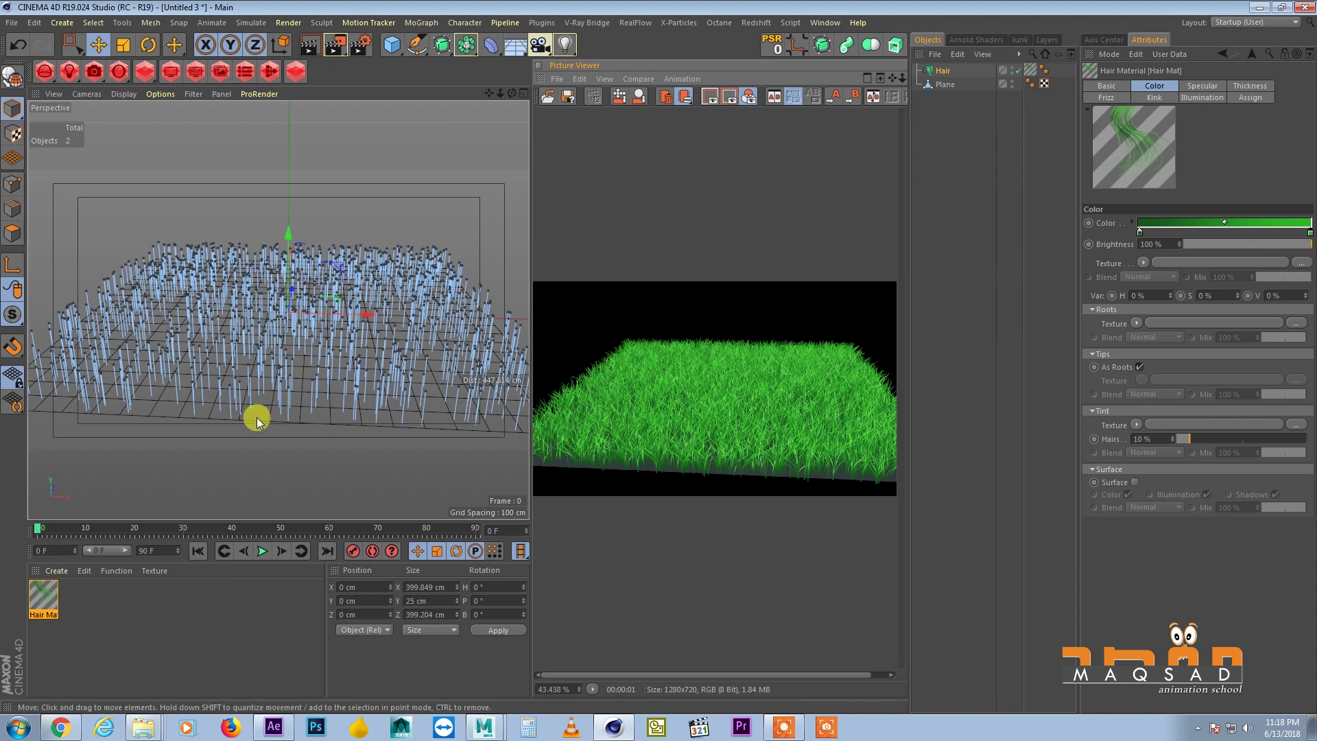
# Add a Turbulence particle object to the scene and play the animation briefly to check how the grass moves.
pyautogui.scroll(3, 253, 377)
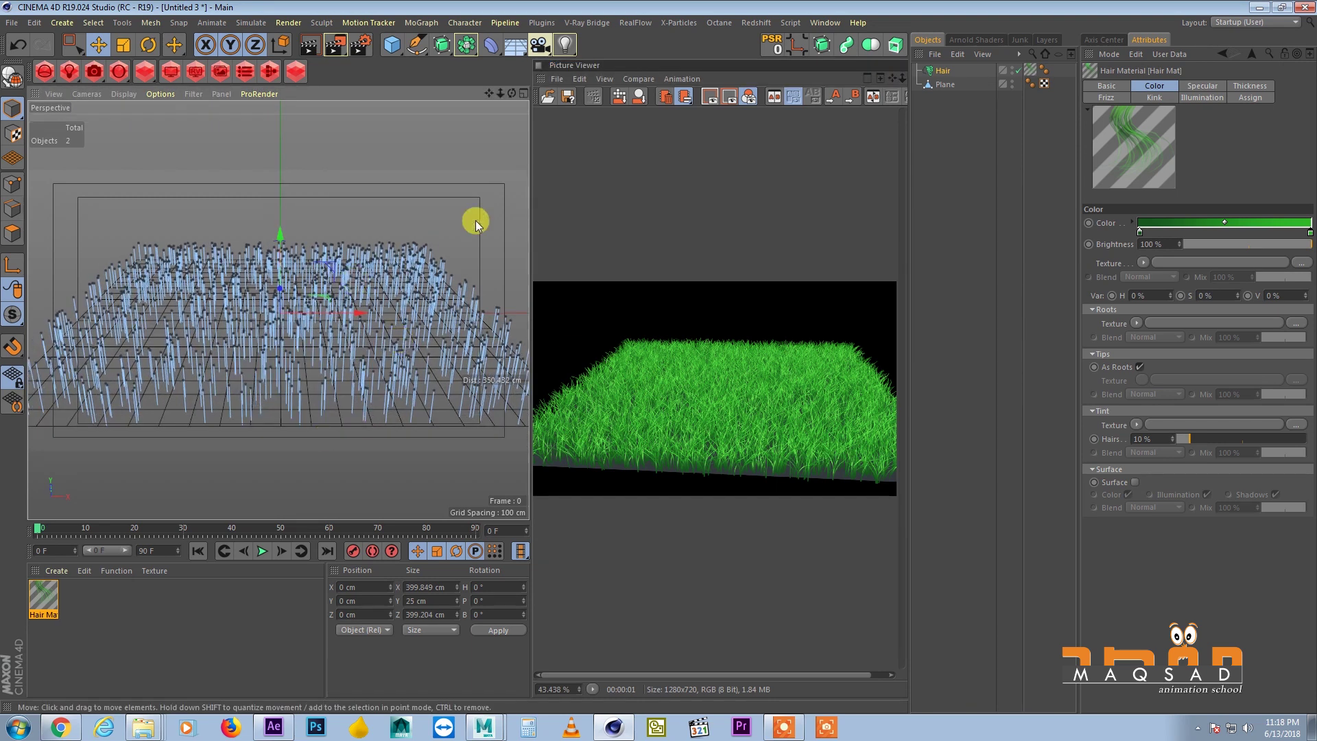
pyautogui.click(251, 22)
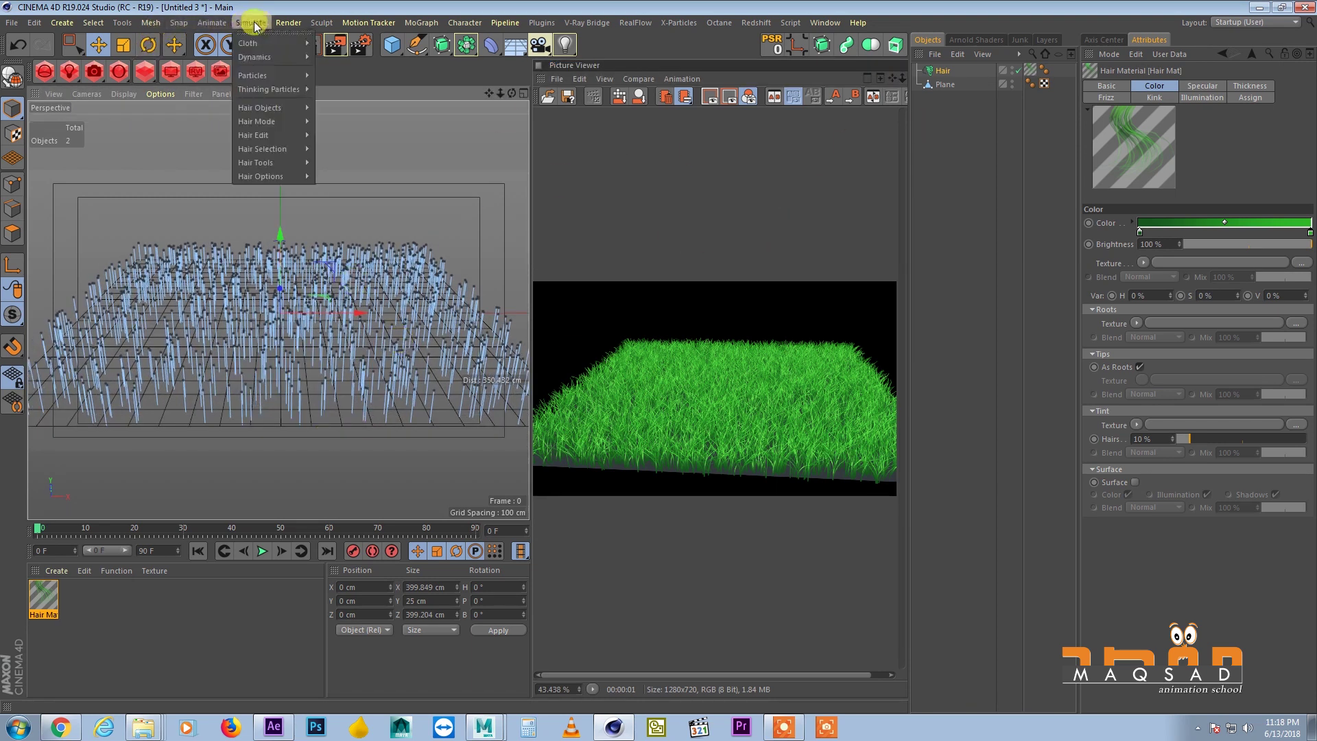
pyautogui.moveTo(260, 42)
pyautogui.moveTo(274, 76)
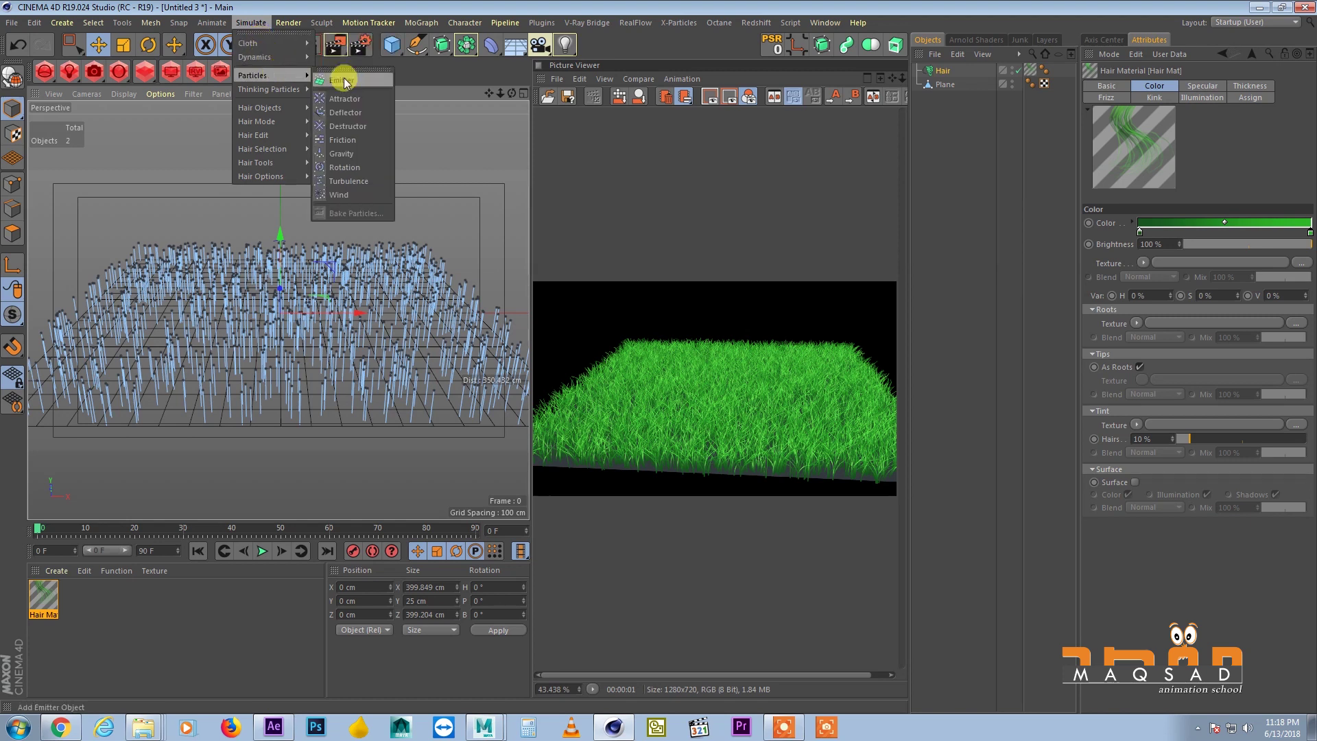
pyautogui.click(358, 182)
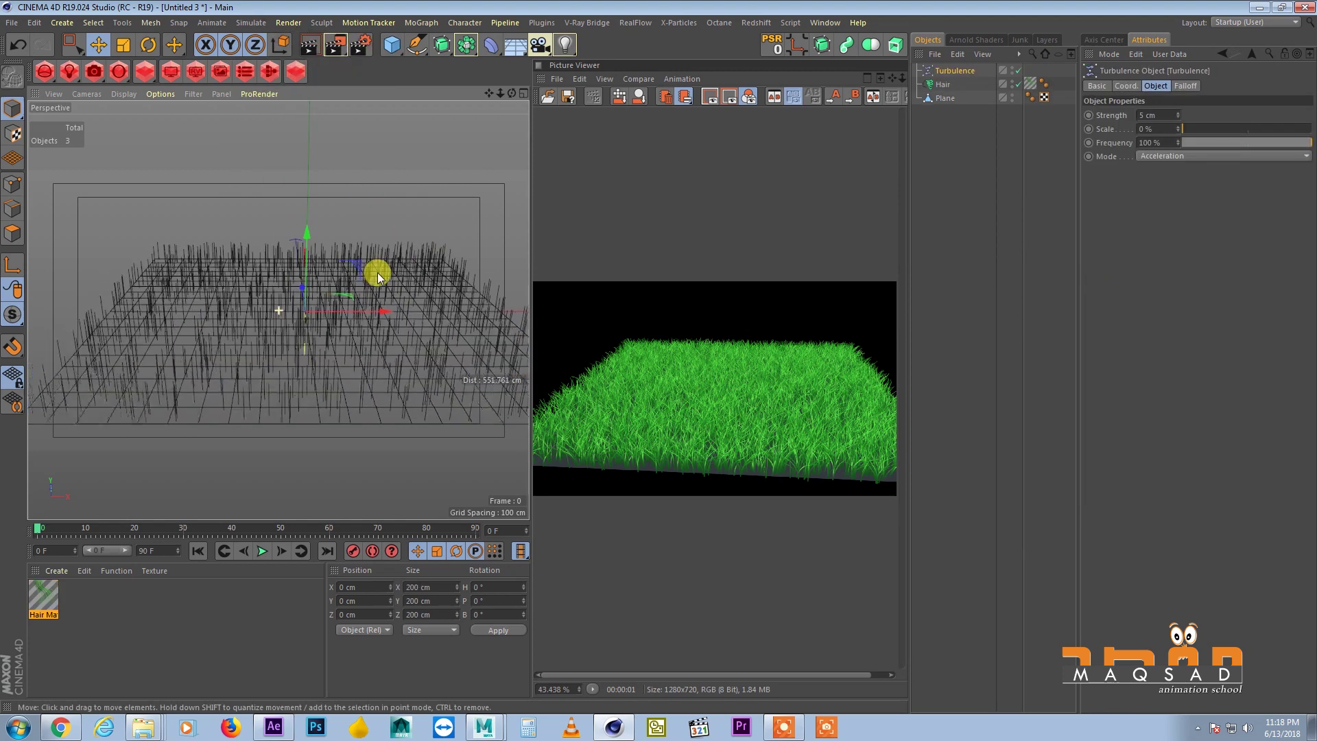
pyautogui.click(262, 551)
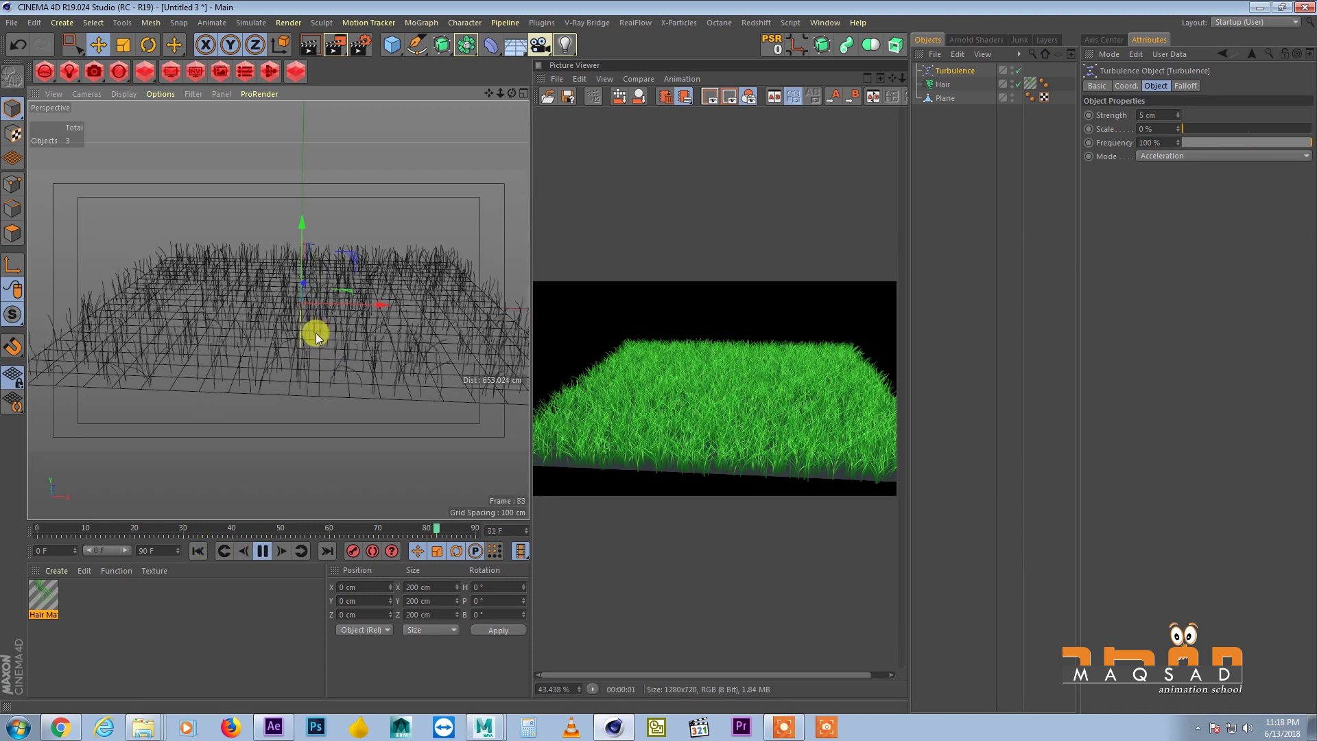
pyautogui.click(262, 550)
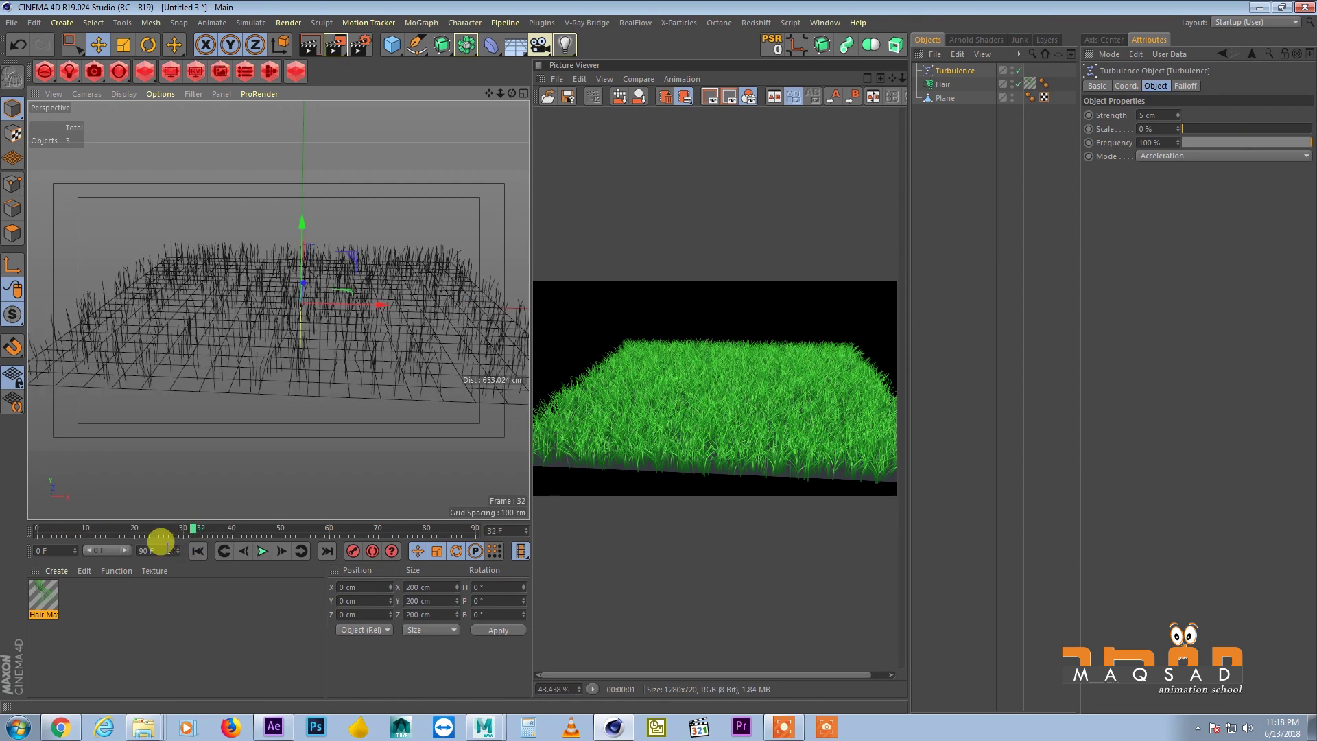
# Set the project's end frame to 500 and extend the preview range to the full length.
pyautogui.write('500')
pyautogui.press('Return')
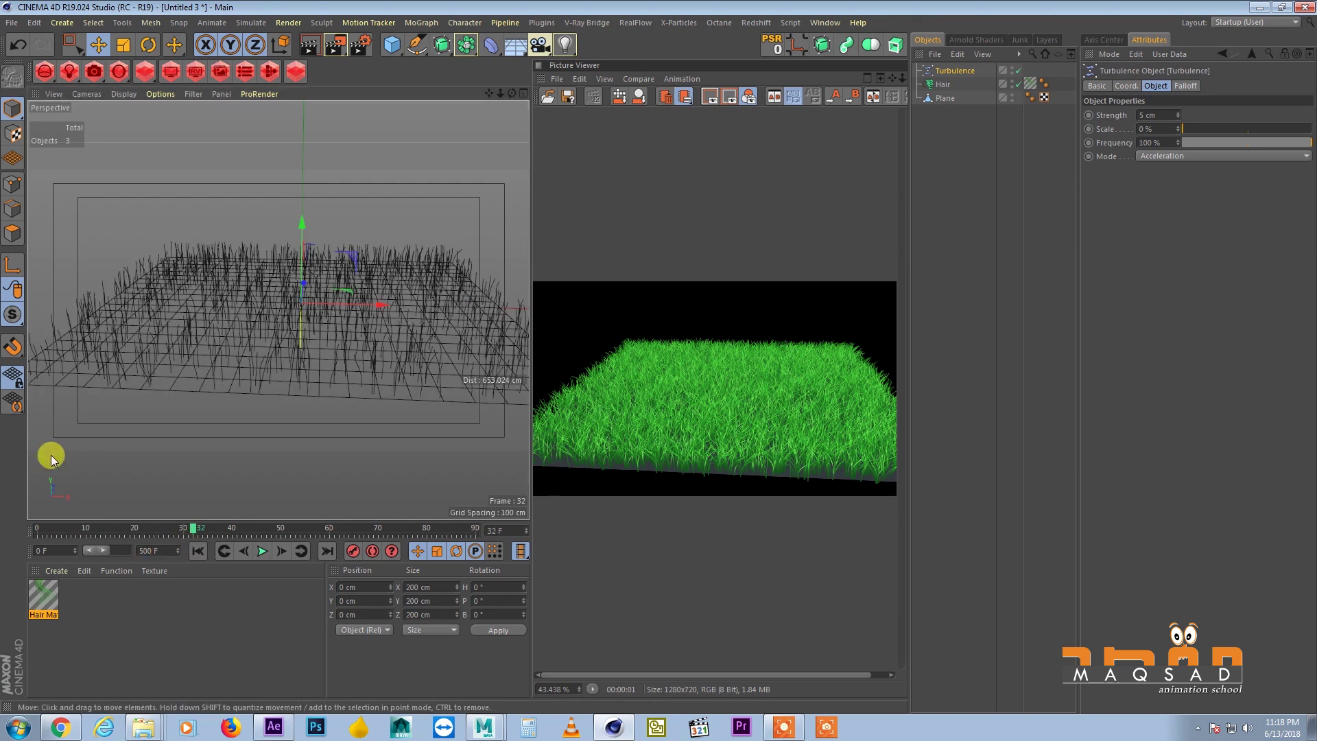
pyautogui.moveTo(107, 552); pyautogui.dragTo(140, 551)
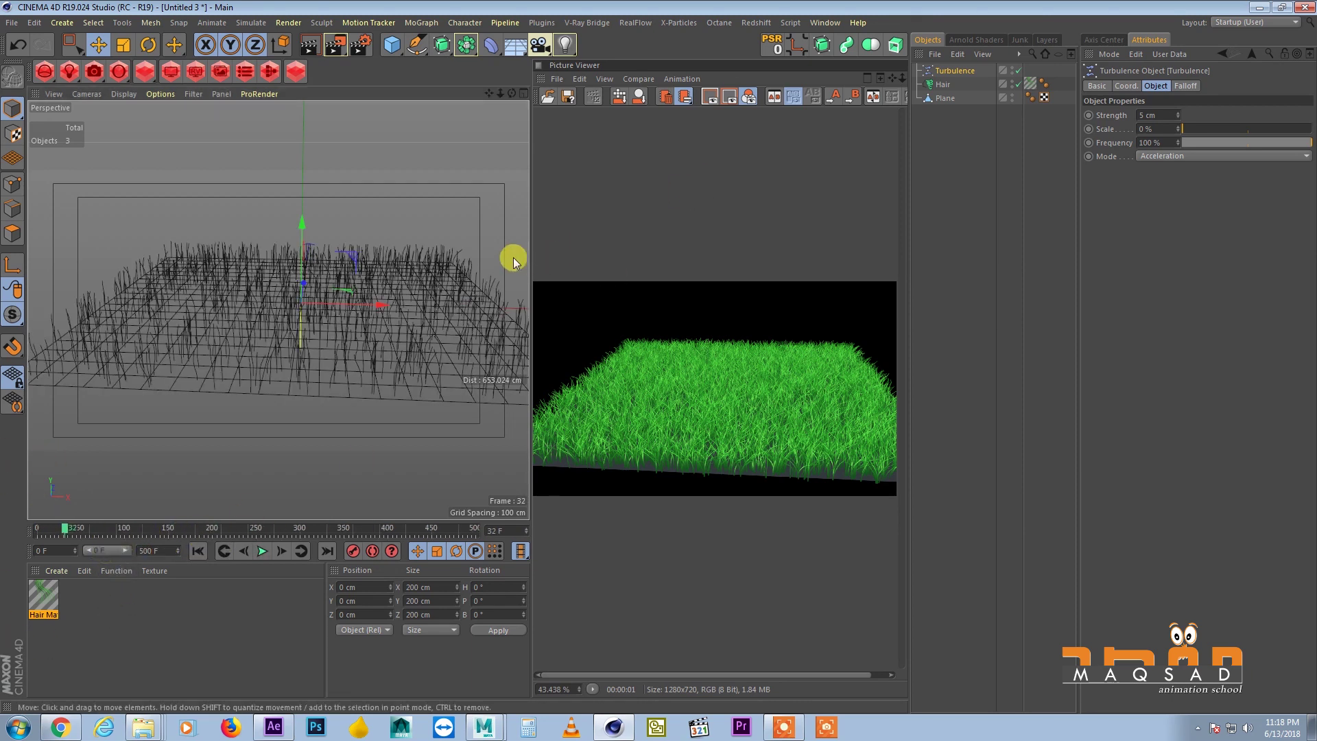
# Play the turbulence animation from the first frame in an enlarged viewport, stop at frame 127 and render that frame.
pyautogui.moveTo(531, 248); pyautogui.dragTo(741, 240)
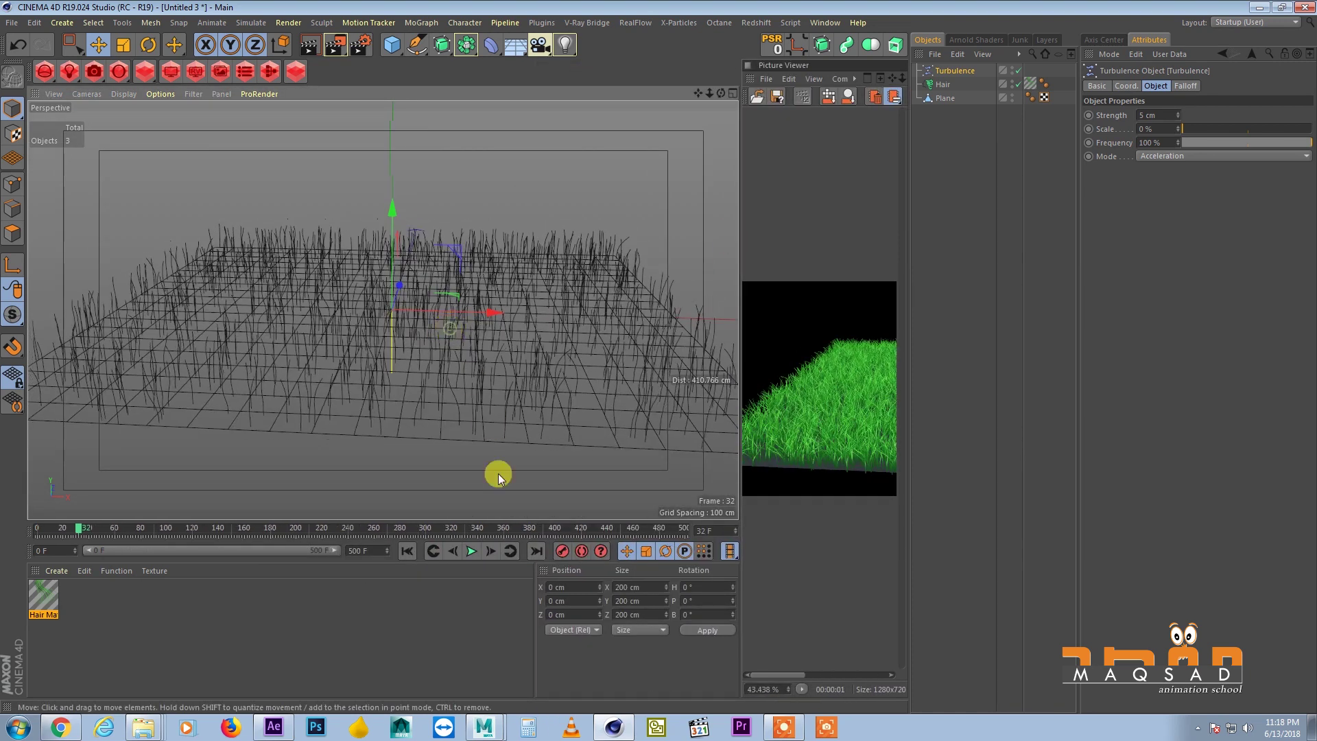
pyautogui.click(407, 551)
pyautogui.click(471, 551)
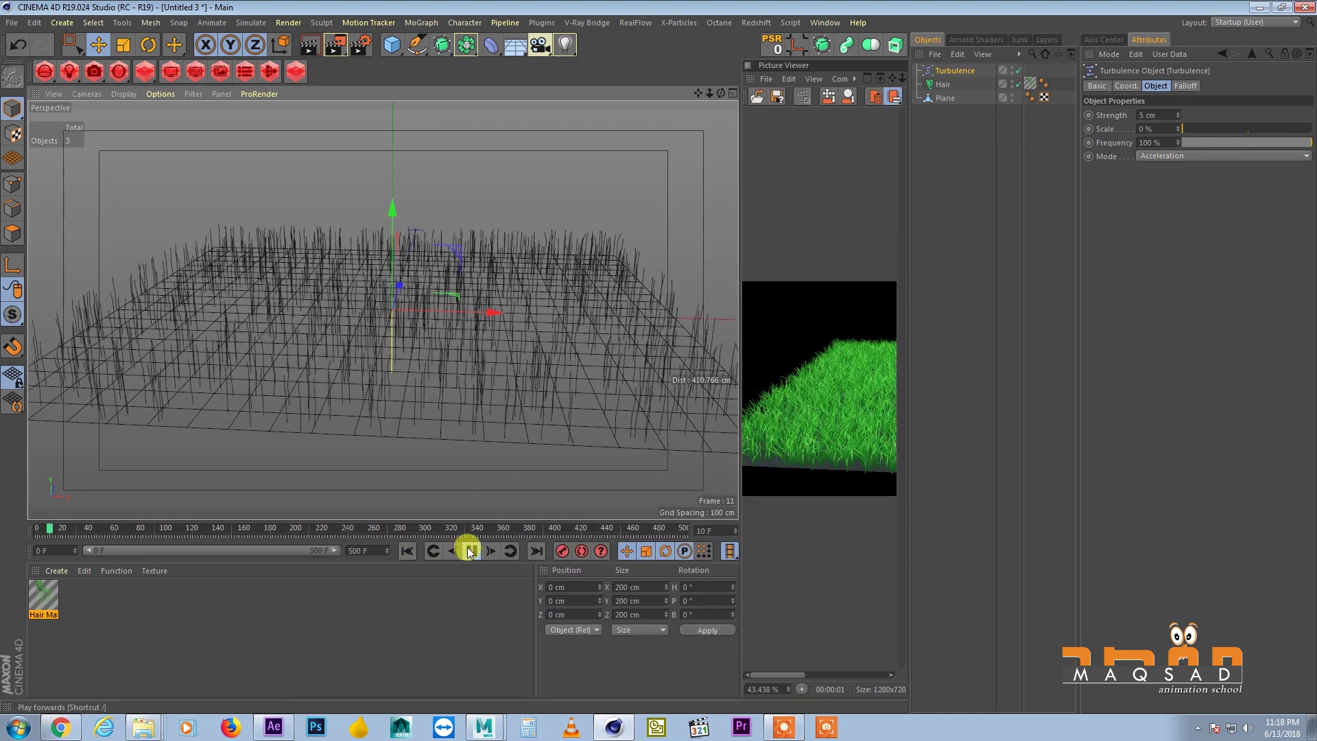
pyautogui.scroll(1, 457, 402)
pyautogui.scroll(1, 458, 401)
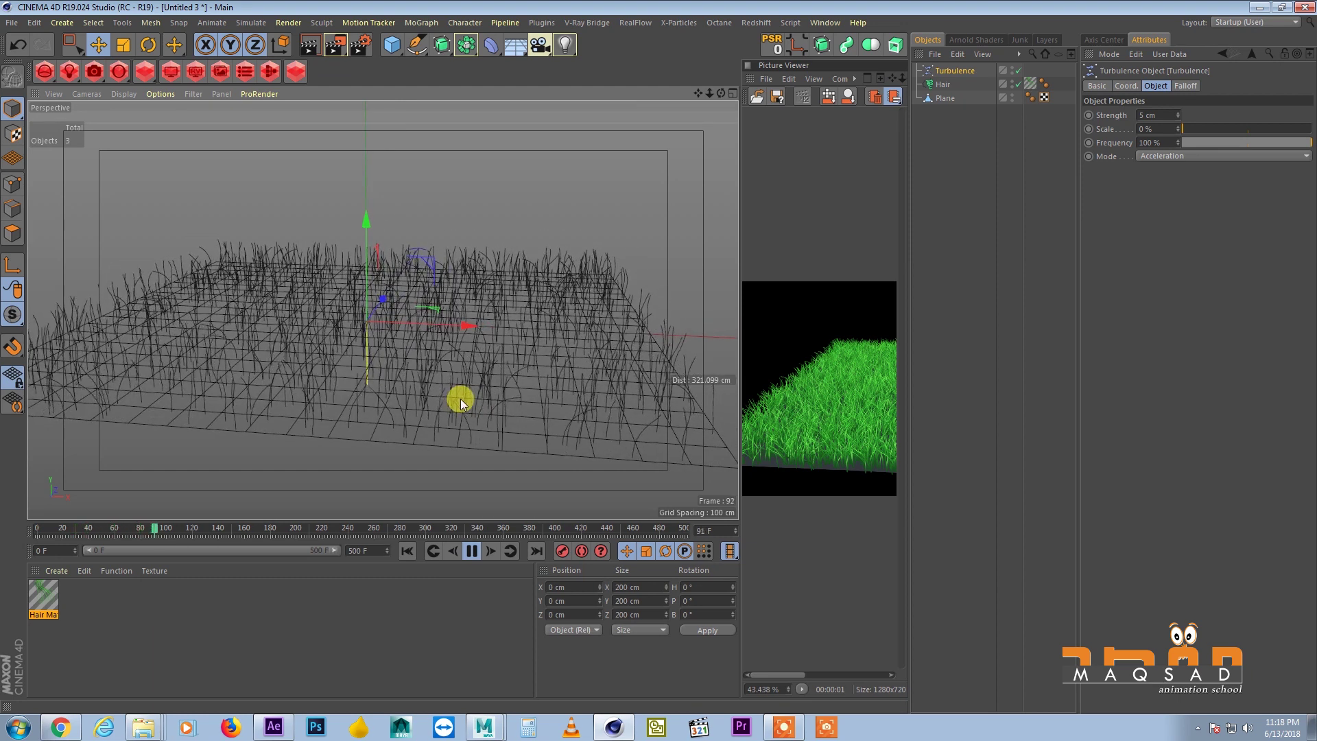
pyautogui.press('F8')
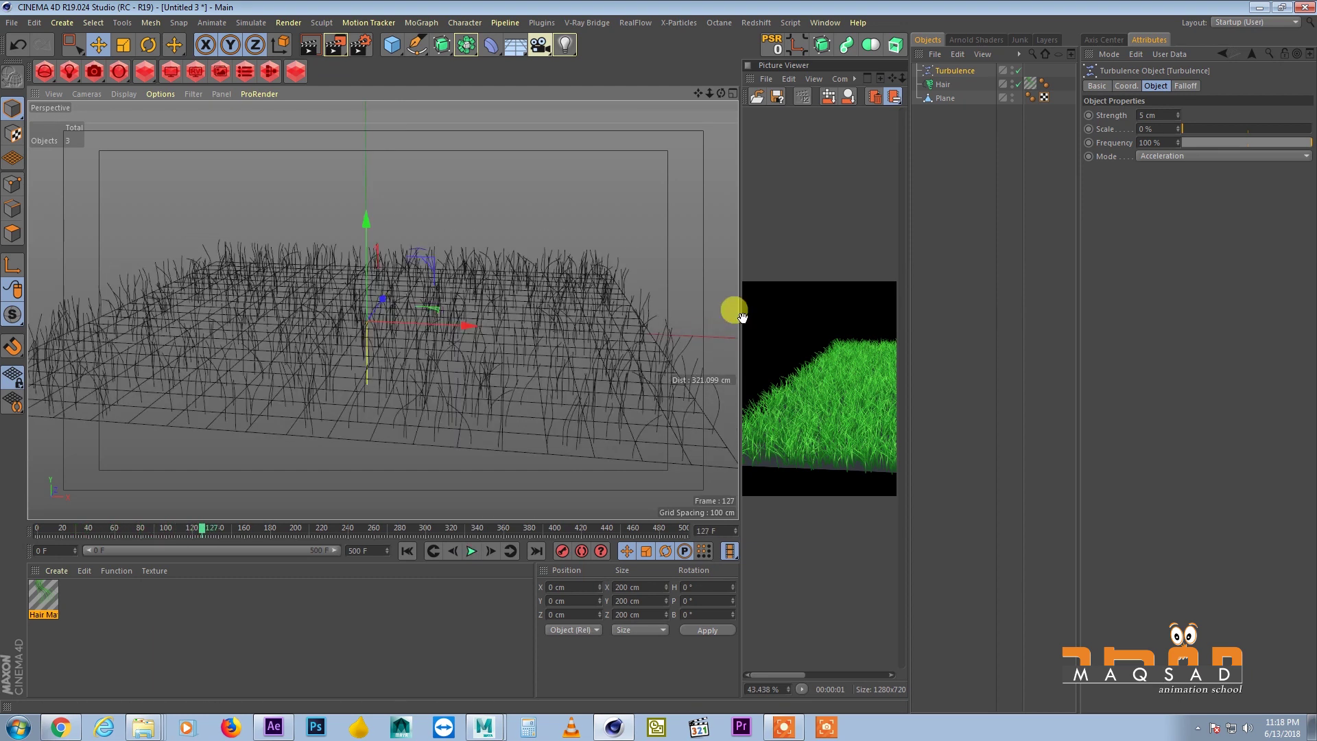
pyautogui.moveTo(738, 318); pyautogui.dragTo(514, 302)
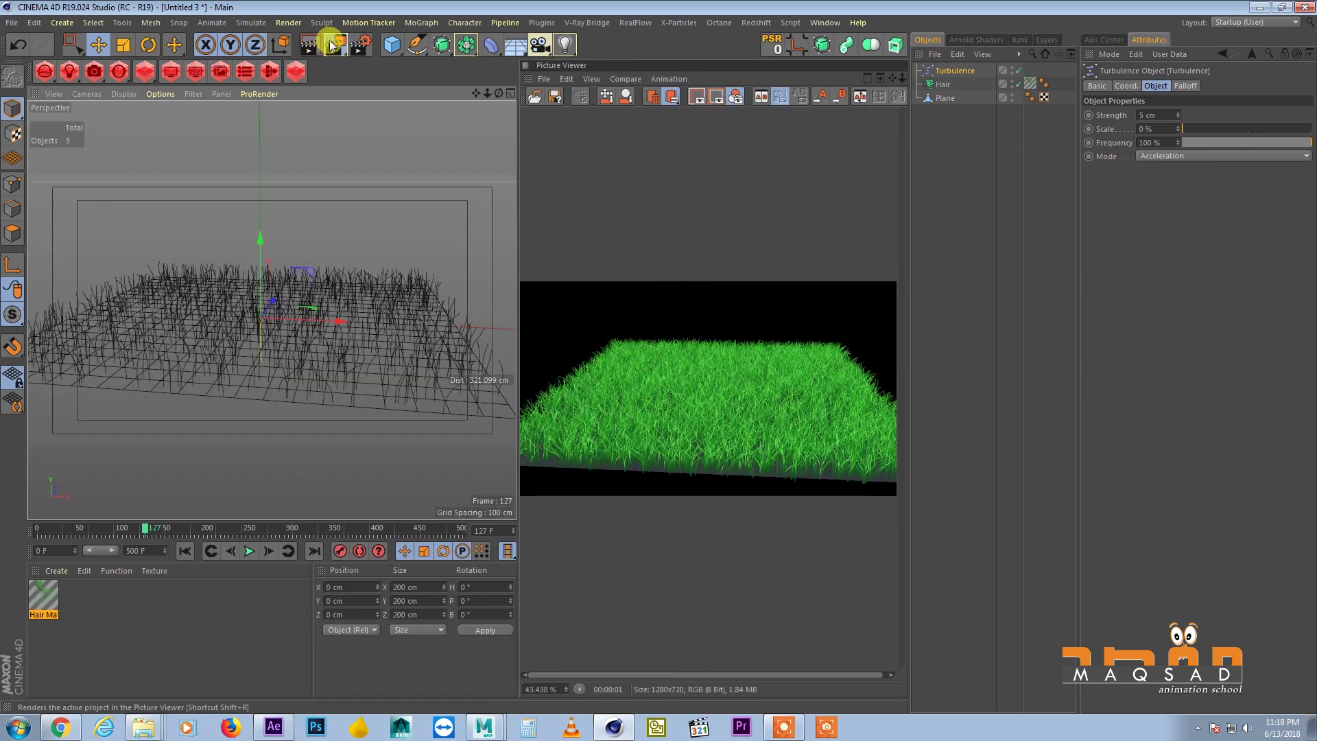
pyautogui.click(335, 45)
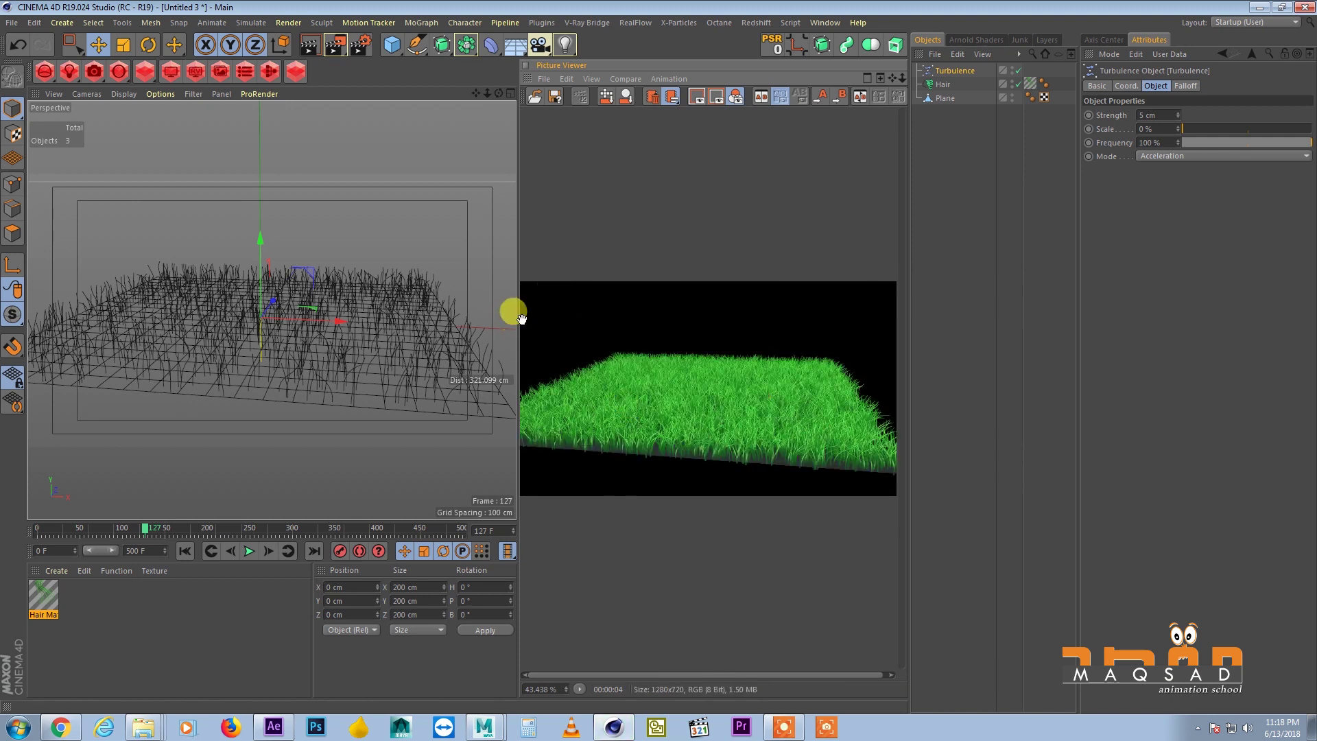
# Return the animation to frame 0 and add a sphere at the centre of the grass plane.
pyautogui.moveTo(517, 320); pyautogui.dragTo(688, 319)
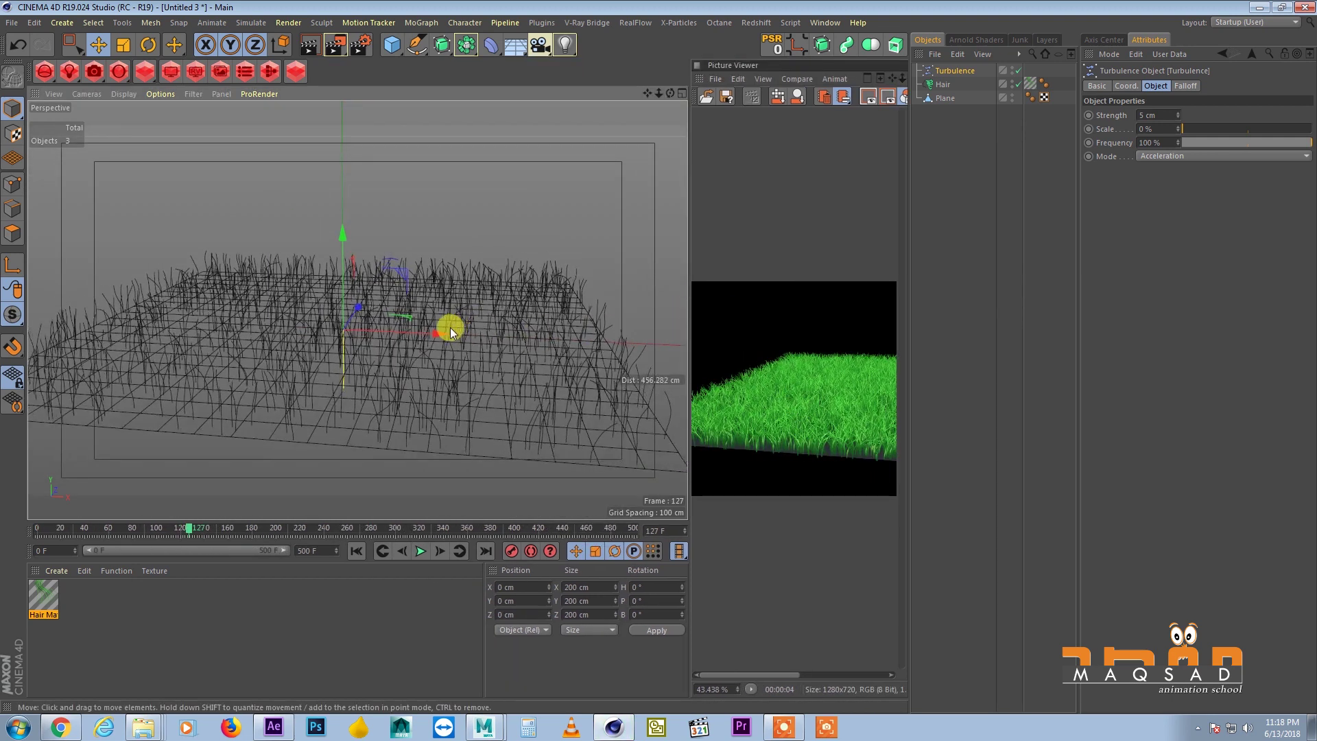
pyautogui.click(358, 552)
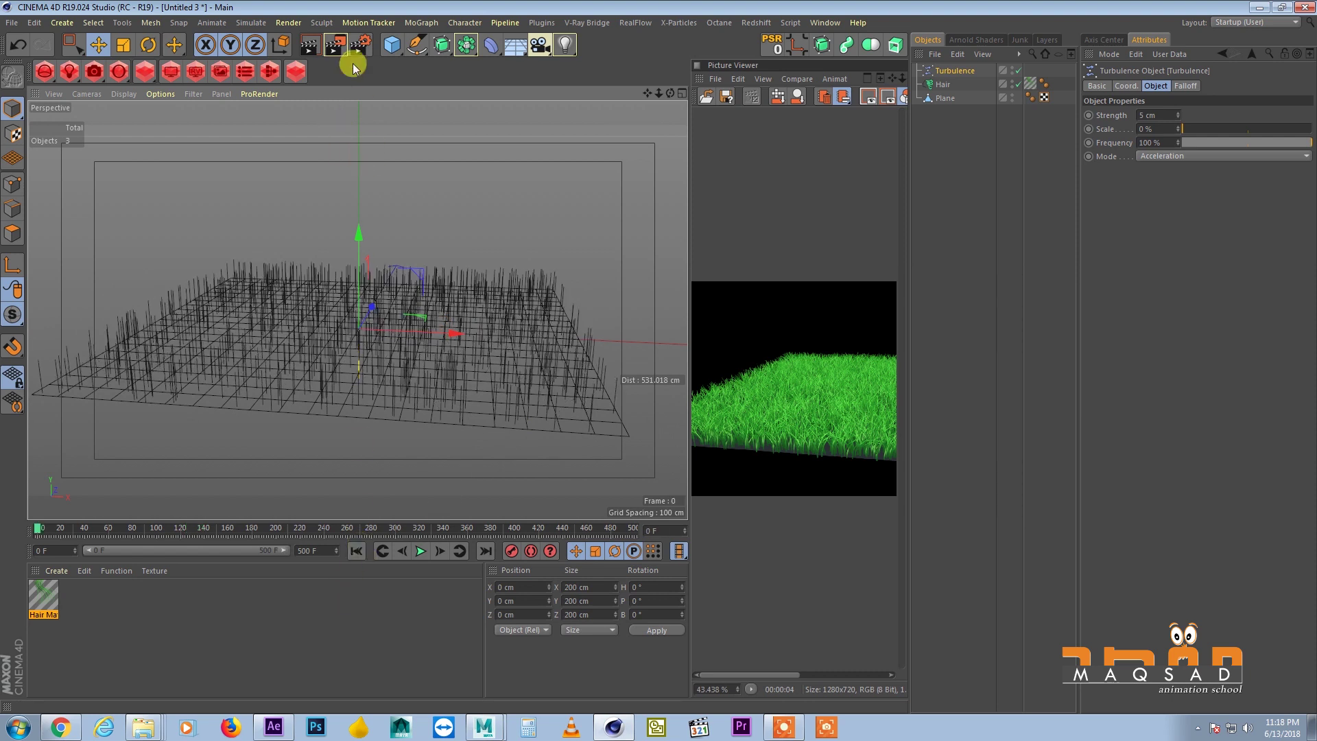
pyautogui.click(392, 45)
pyautogui.click(670, 89)
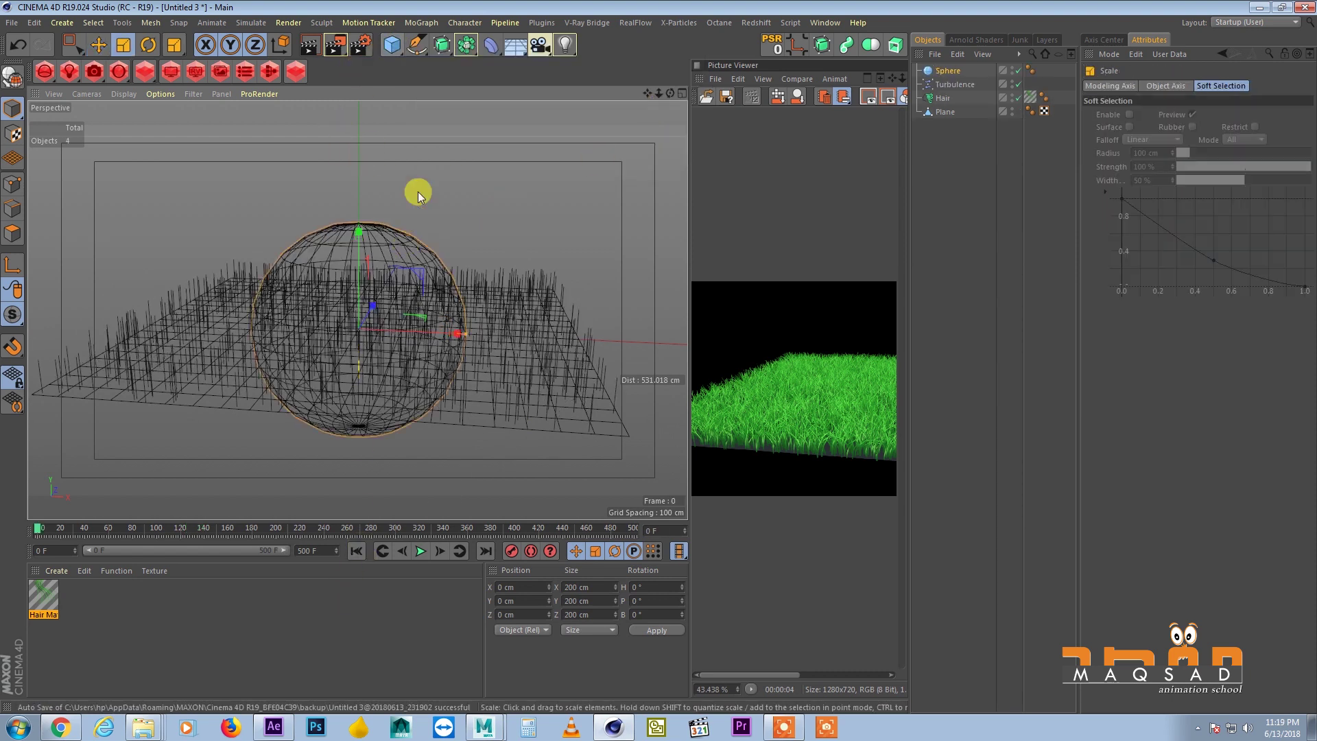
# Scale the sphere down uniformly to about 78.4 cm.
pyautogui.moveTo(417, 191); pyautogui.dragTo(414, 148)
pyautogui.hotkey('ctrl', 'z')
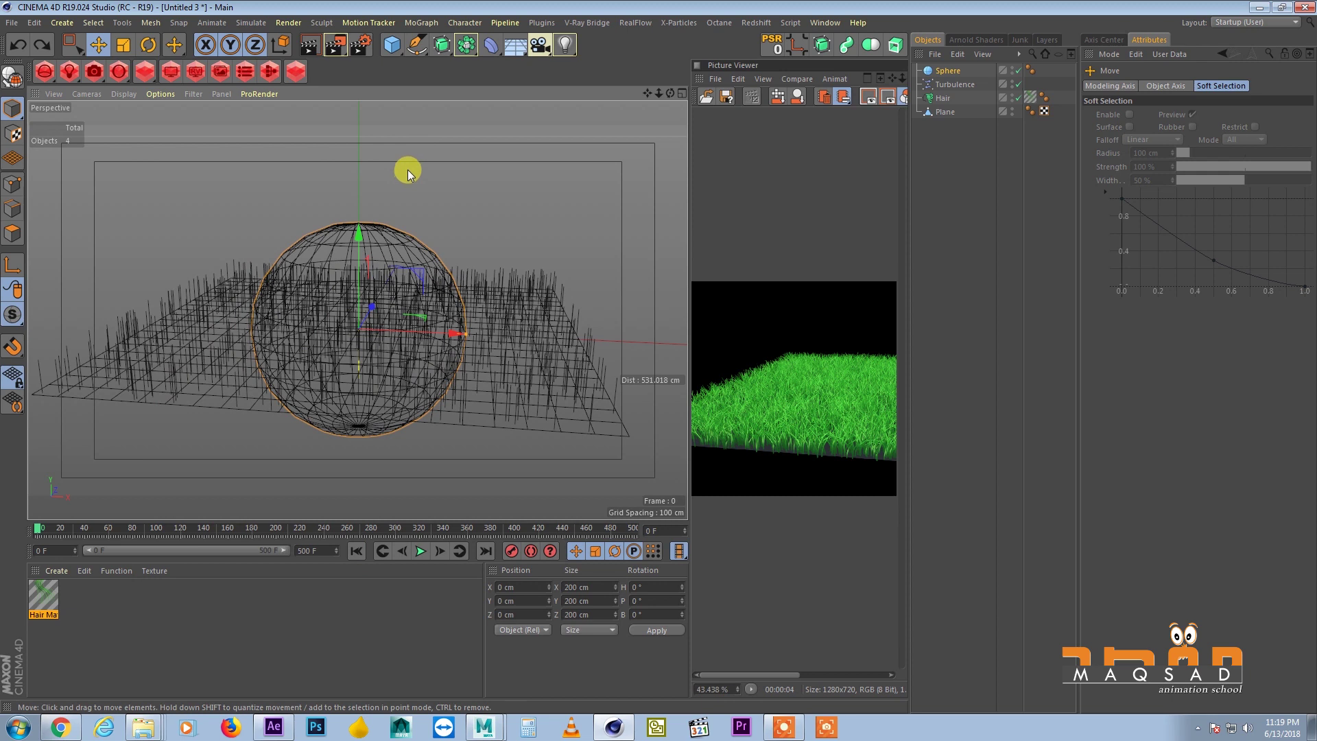
pyautogui.press('t')
pyautogui.moveTo(418, 163); pyautogui.dragTo(226, 391)
# Make the sphere editable and place it above the grass at about X -123.65 cm, Y 83 cm, Z 0 cm.
pyautogui.press('e')
pyautogui.moveTo(355, 259); pyautogui.dragTo(364, 155)
pyautogui.hotkey('ctrl', 'z')
pyautogui.moveTo(446, 228); pyautogui.dragTo(235, 215)
pyautogui.click(29, 71)
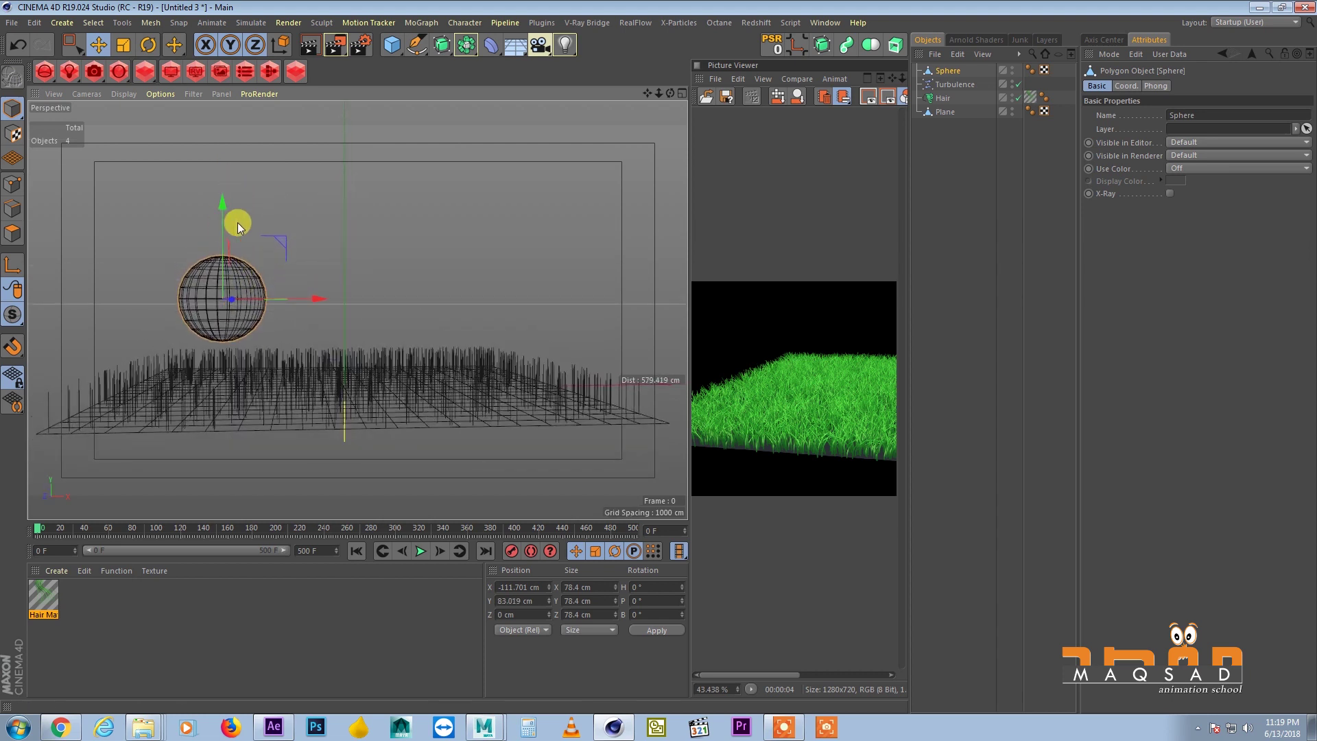
pyautogui.moveTo(285, 302)
pyautogui.keyDown('alt'); pyautogui.mouseDown()
pyautogui.moveTo(332, 282)
pyautogui.moveTo(300, 268)
pyautogui.moveTo(243, 306)
pyautogui.moveTo(264, 300)
pyautogui.mouseUp(); pyautogui.keyUp('alt')
# Add a Rigid Body simulation tag to the sphere.
pyautogui.click(972, 69)
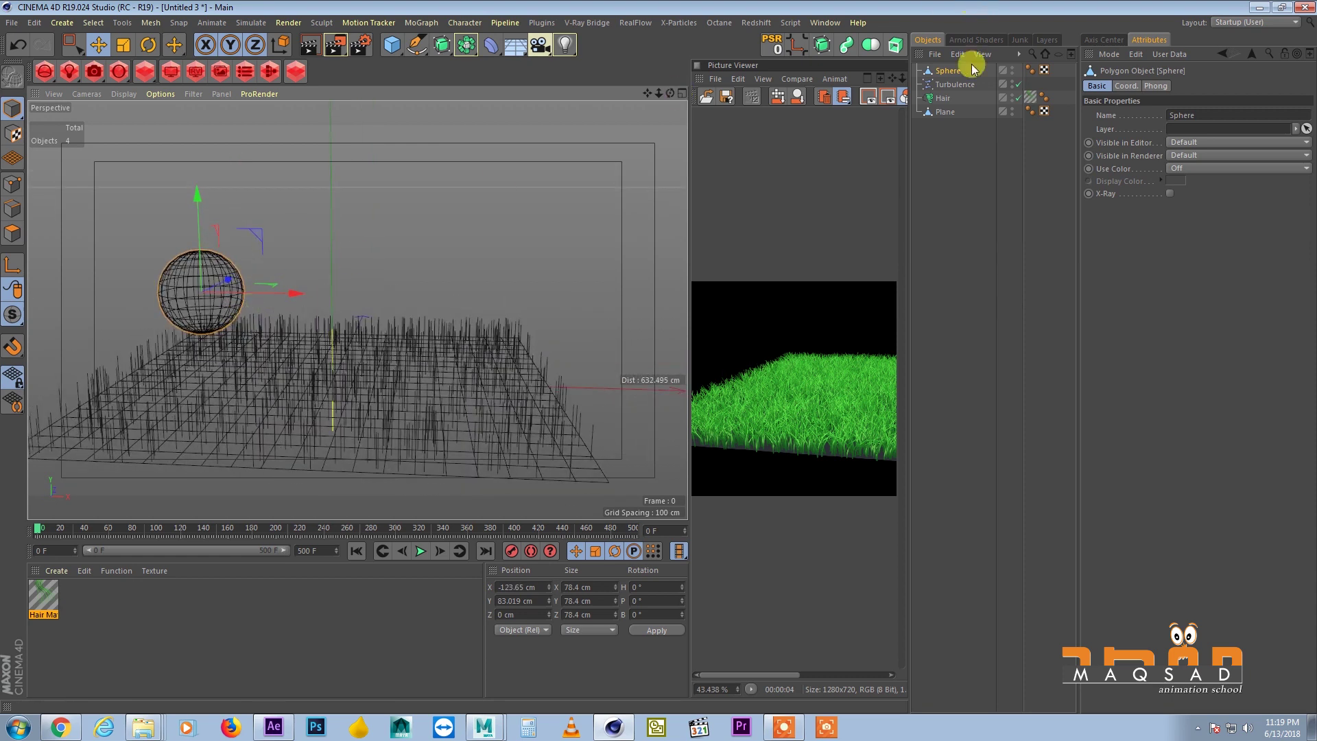
pyautogui.moveTo(689, 162); pyautogui.dragTo(628, 160)
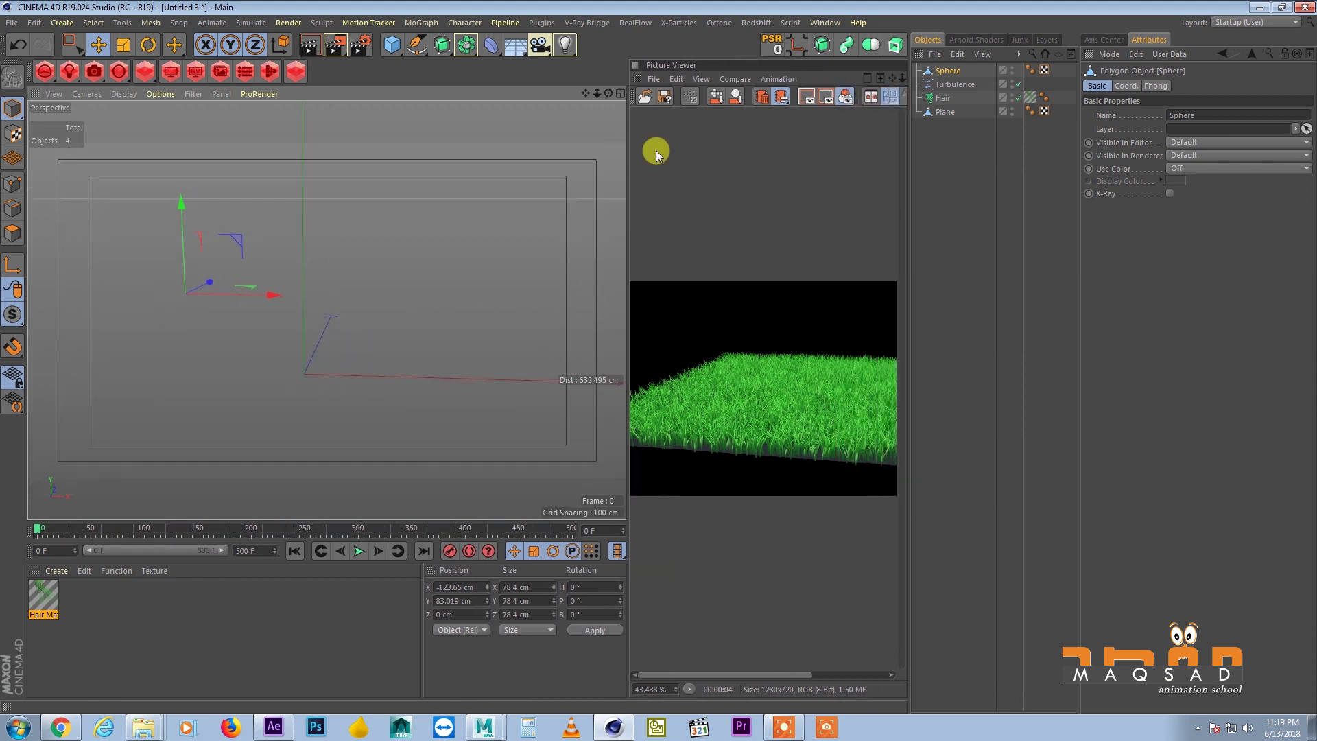
pyautogui.rightClick(937, 71)
pyautogui.moveTo(1036, 81)
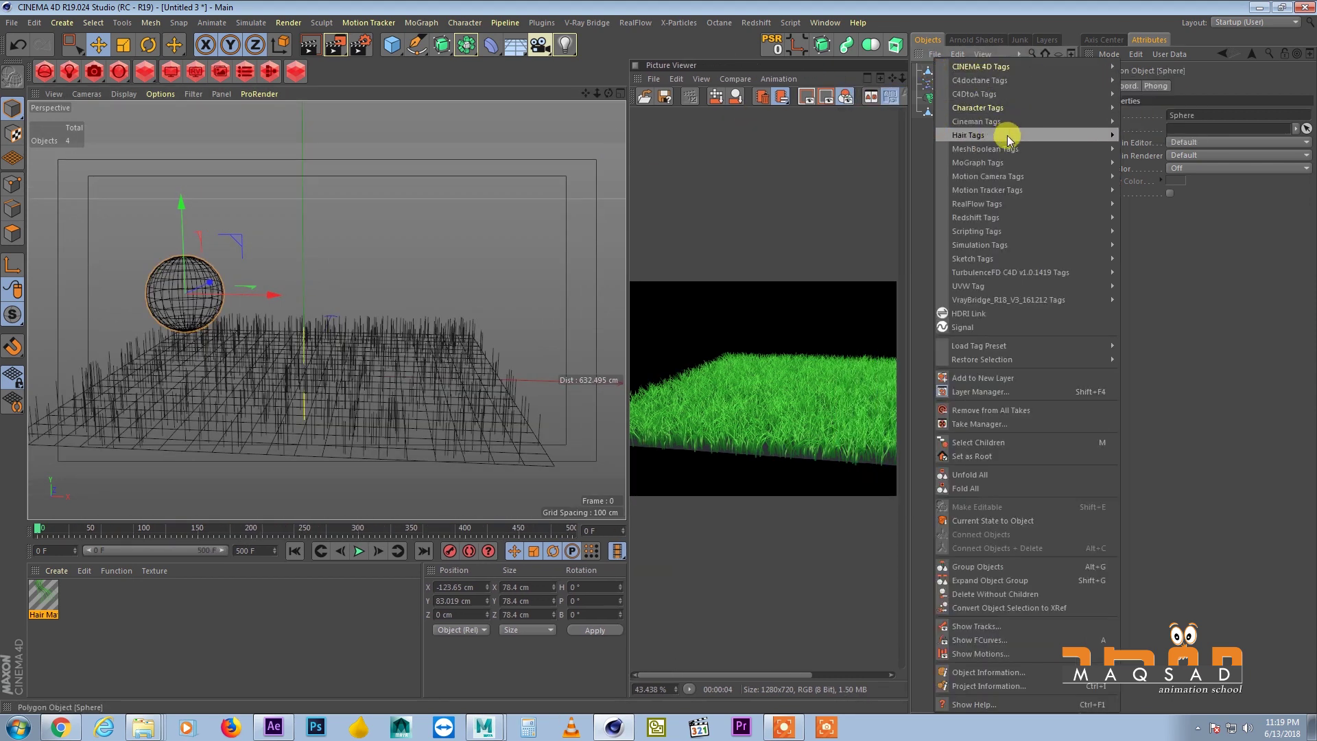
pyautogui.moveTo(1013, 244)
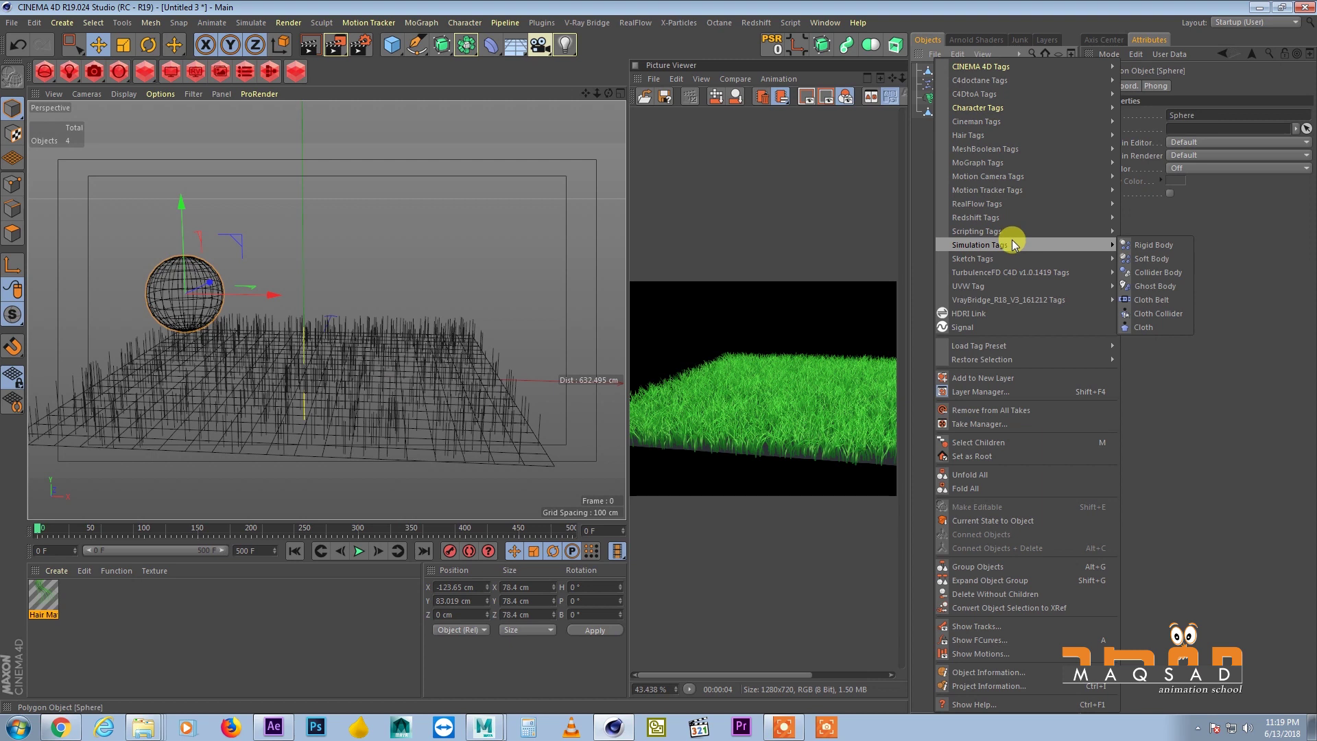
pyautogui.click(1140, 246)
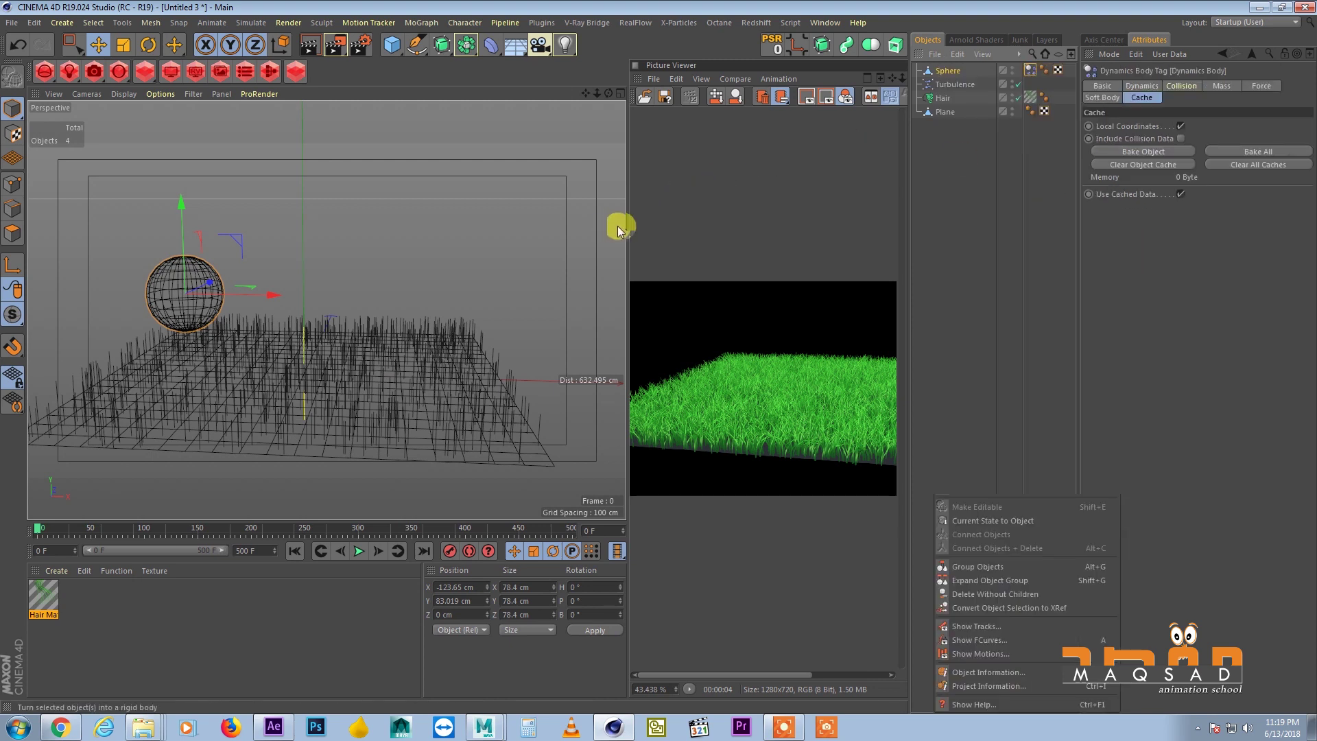
# Play the rigid body simulation to check the sphere's fall onto the grass, and return to frame 0.
pyautogui.moveTo(627, 223); pyautogui.dragTo(554, 215)
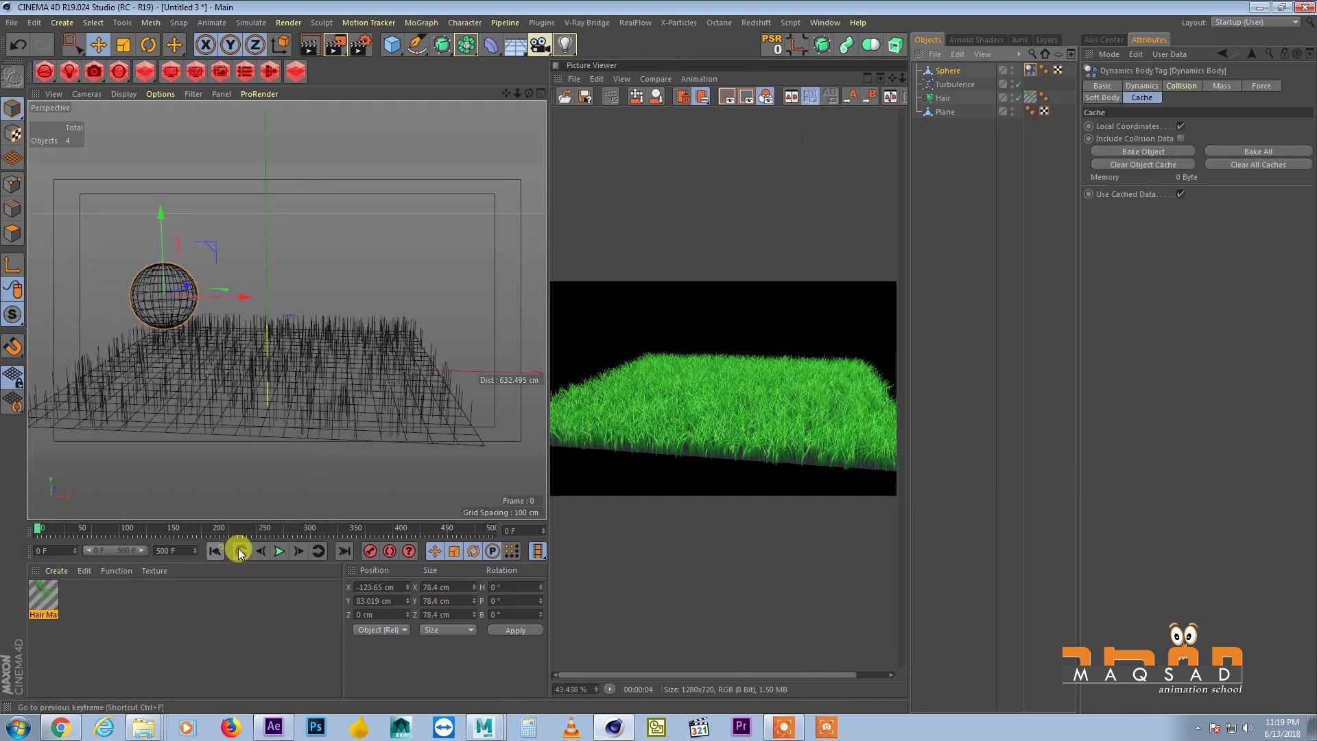
pyautogui.click(280, 551)
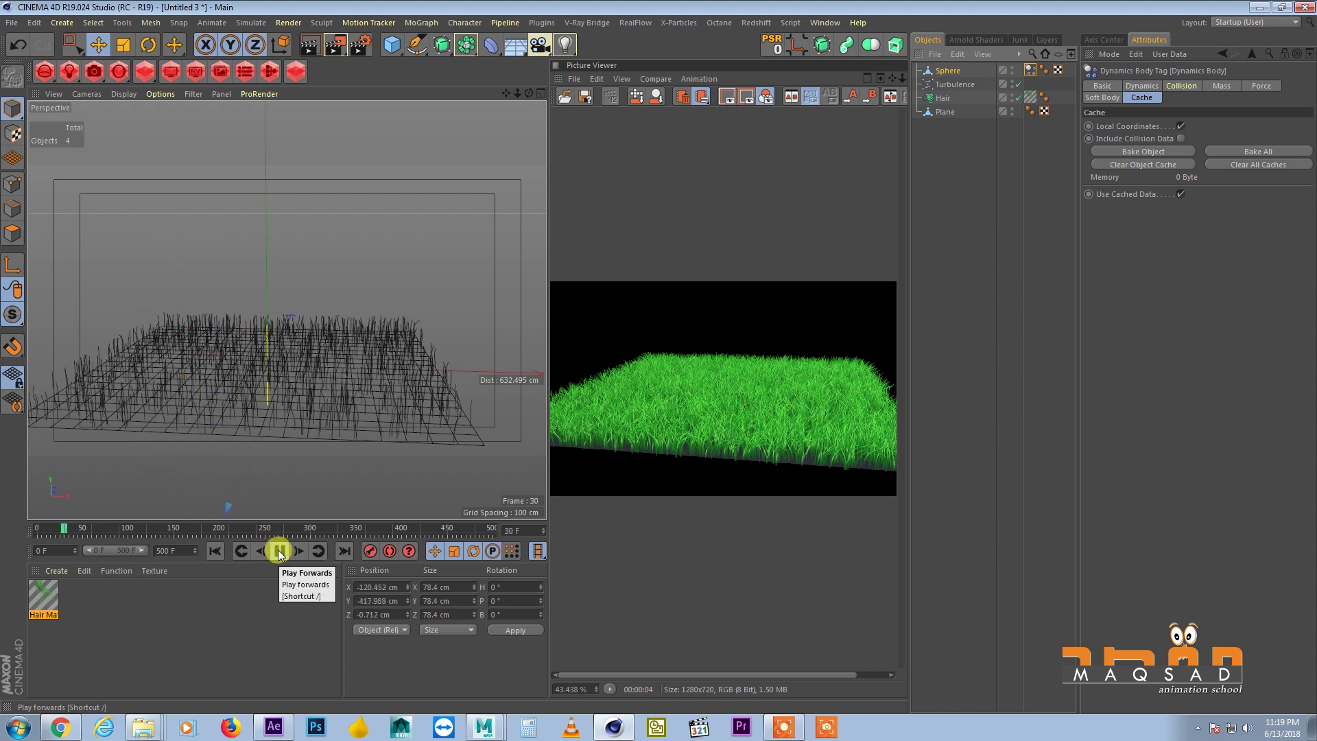
pyautogui.click(215, 550)
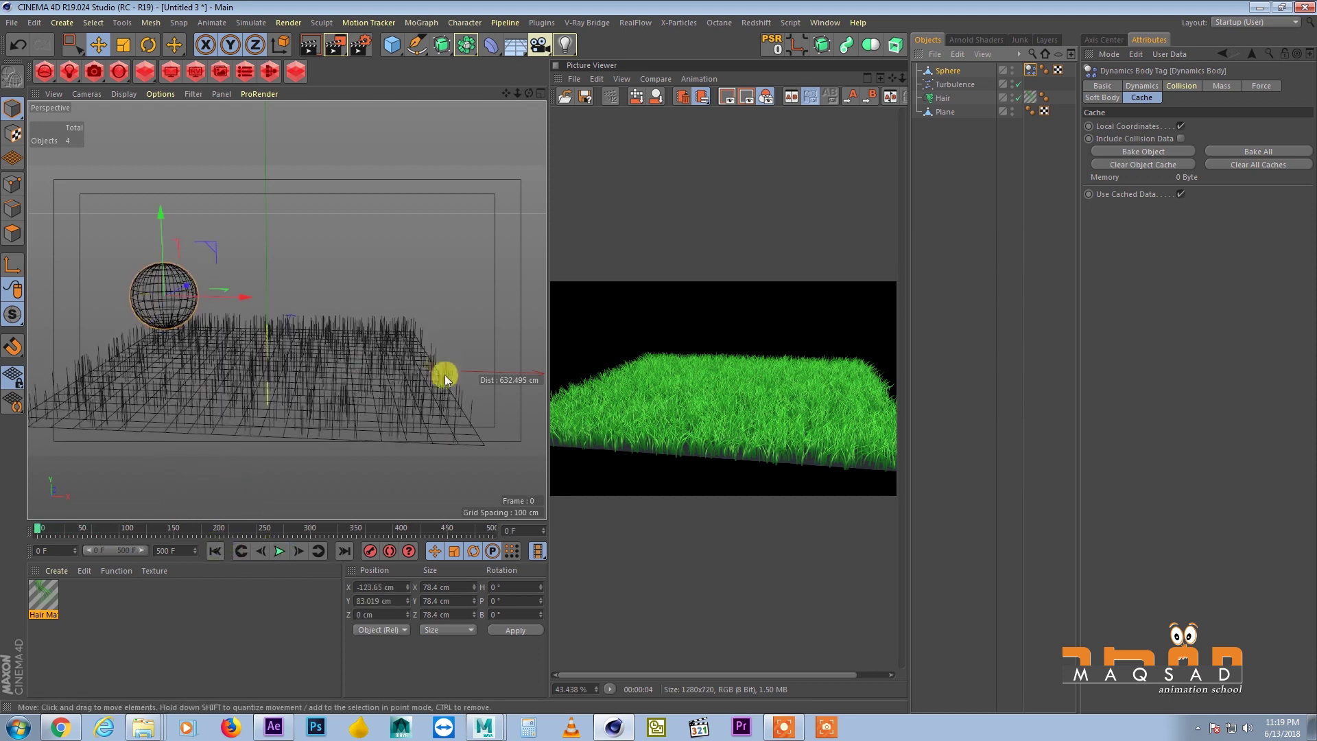
# Add a Collider Body simulation tag to the plane.
pyautogui.click(945, 112)
pyautogui.rightClick(944, 113)
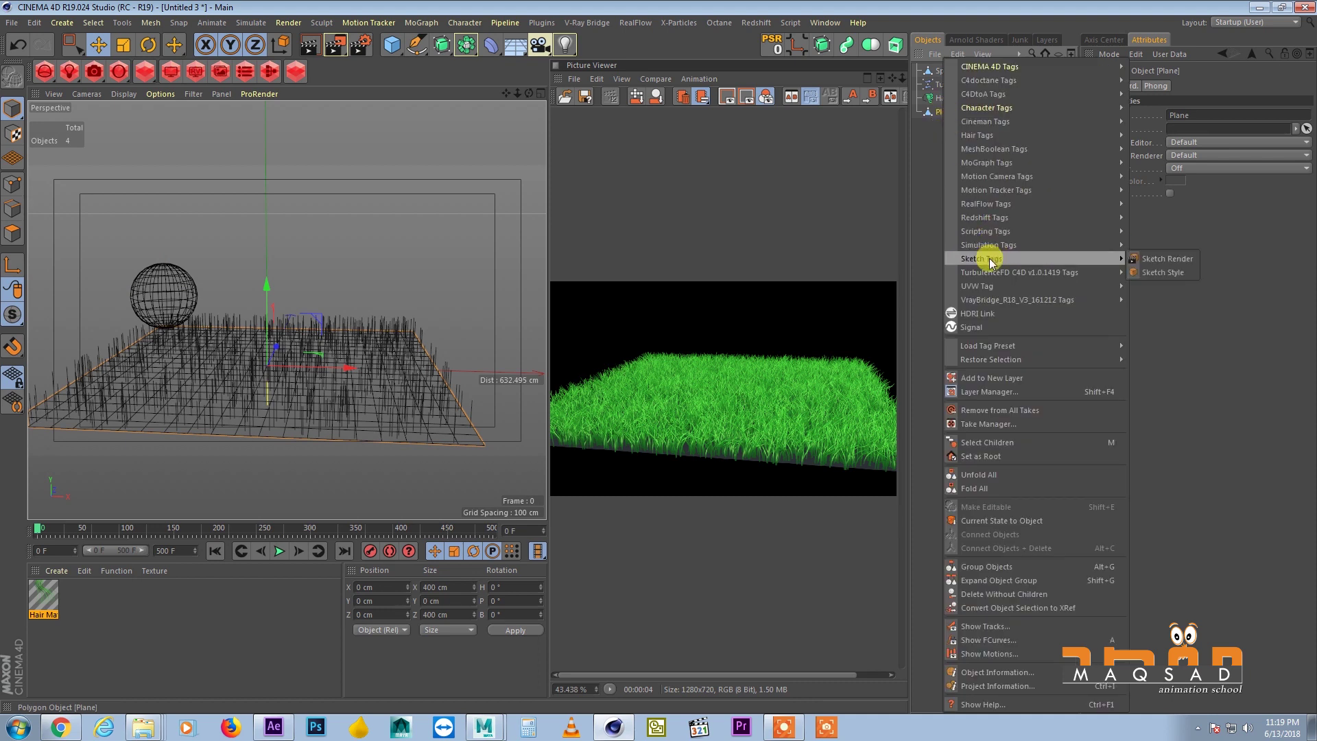
pyautogui.moveTo(998, 122)
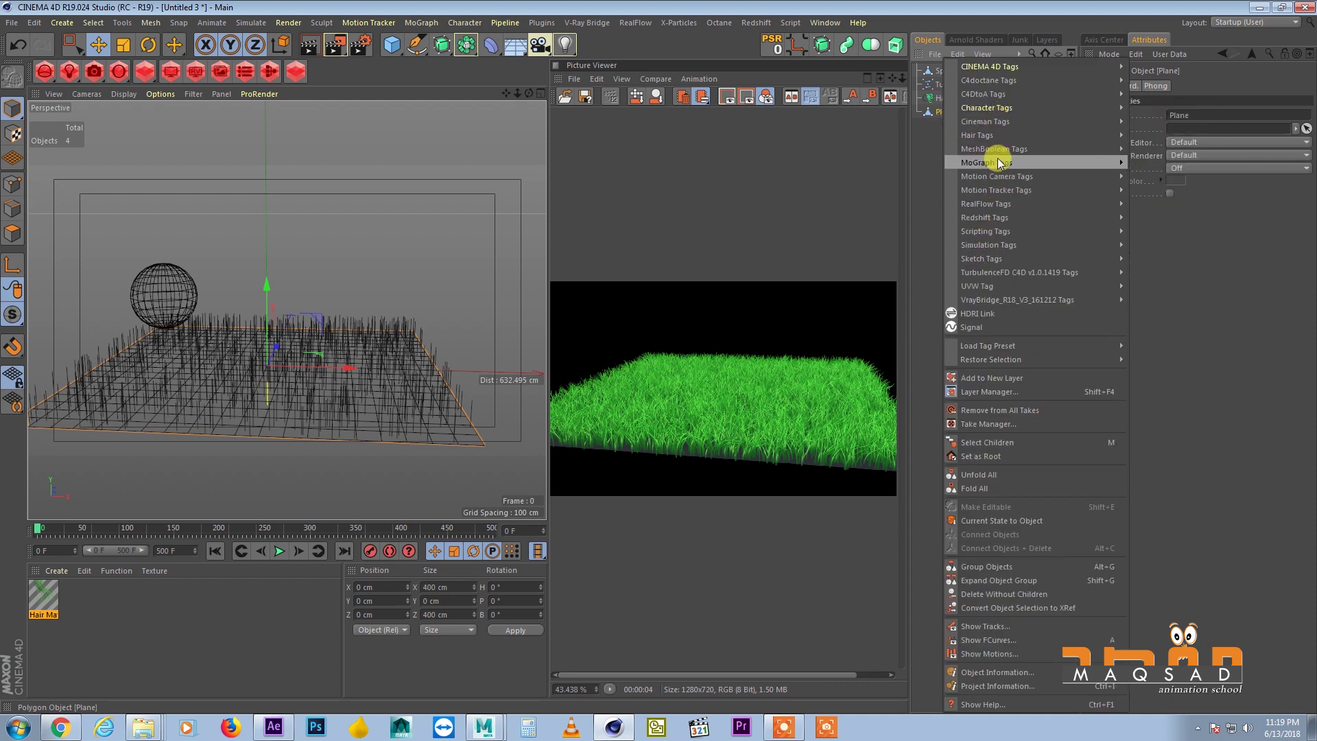
pyautogui.moveTo(1102, 248)
pyautogui.click(1155, 254)
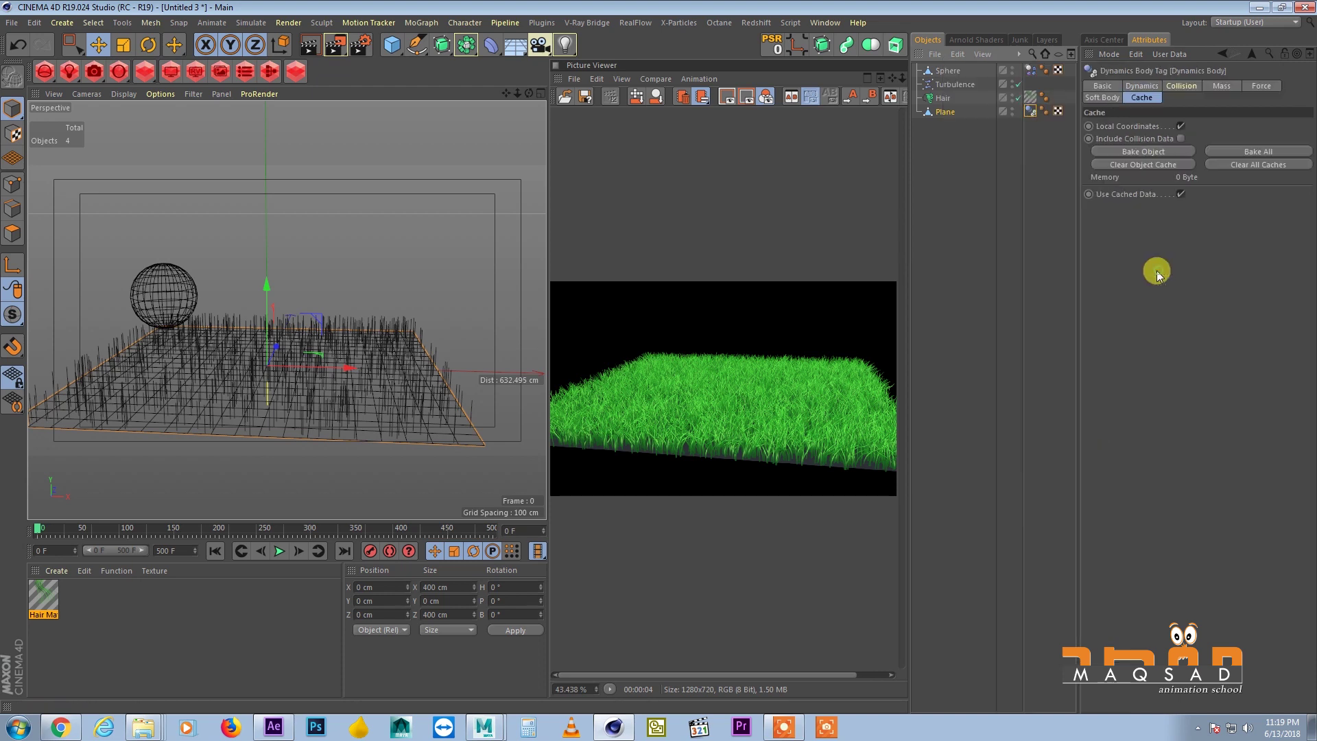
# Play the simulation to check how the sphere lands on the plane, and return to frame 0.
pyautogui.click(280, 551)
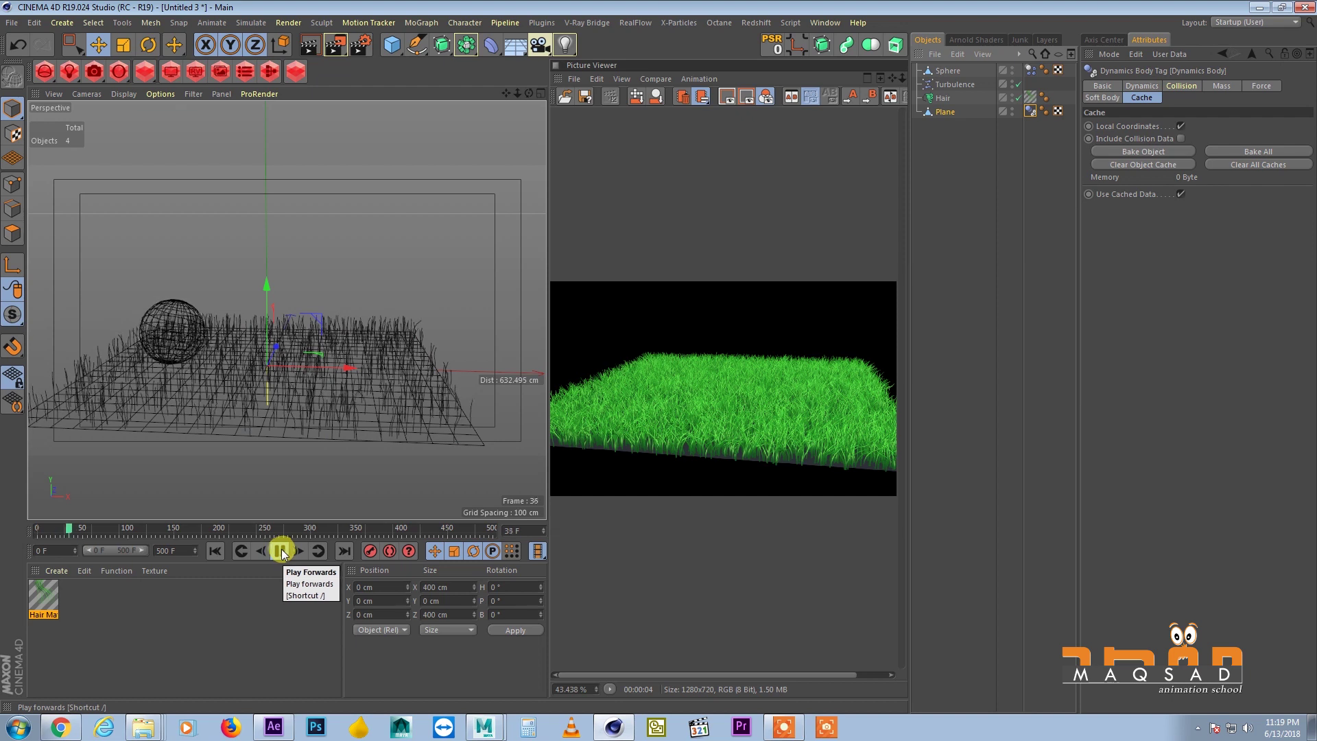
pyautogui.click(280, 551)
pyautogui.click(216, 550)
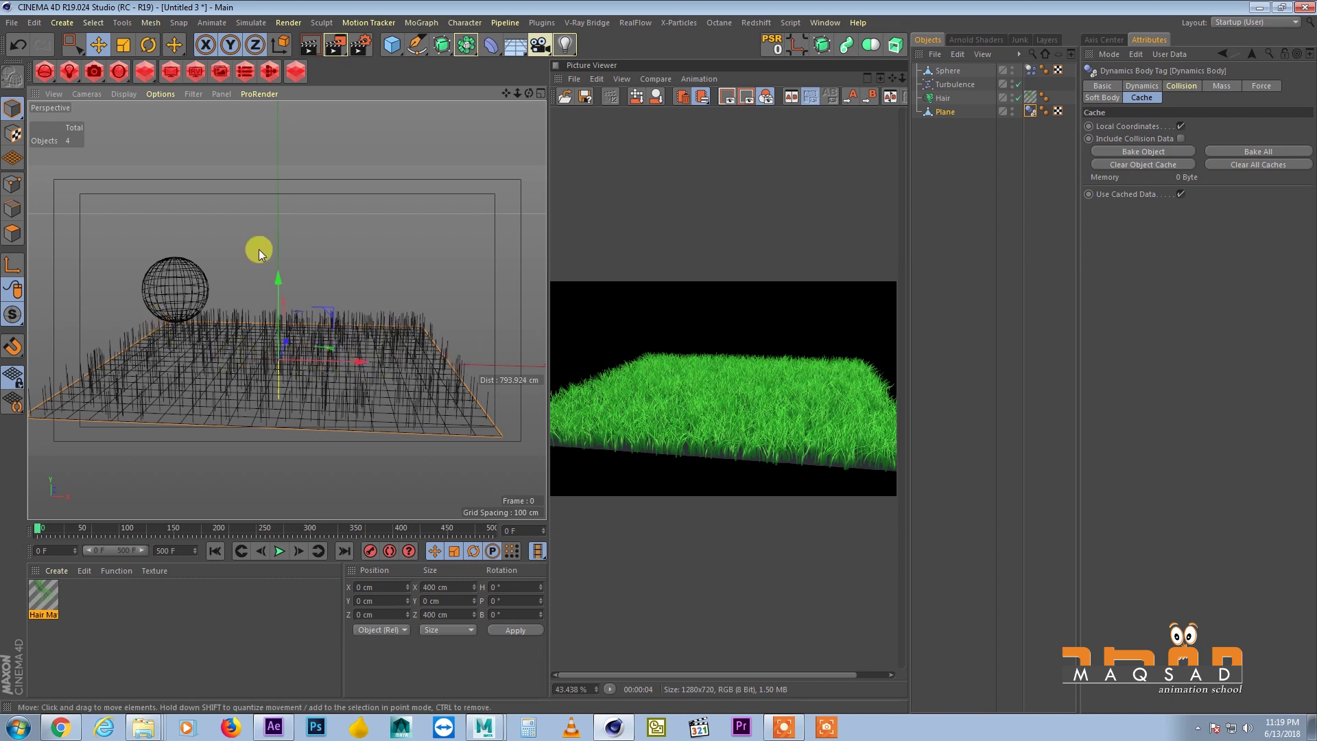
# Enable Custom Initial Velocity on the sphere's rigid body tag and set its initial linear velocity in X to 100 cm.
pyautogui.click(1030, 70)
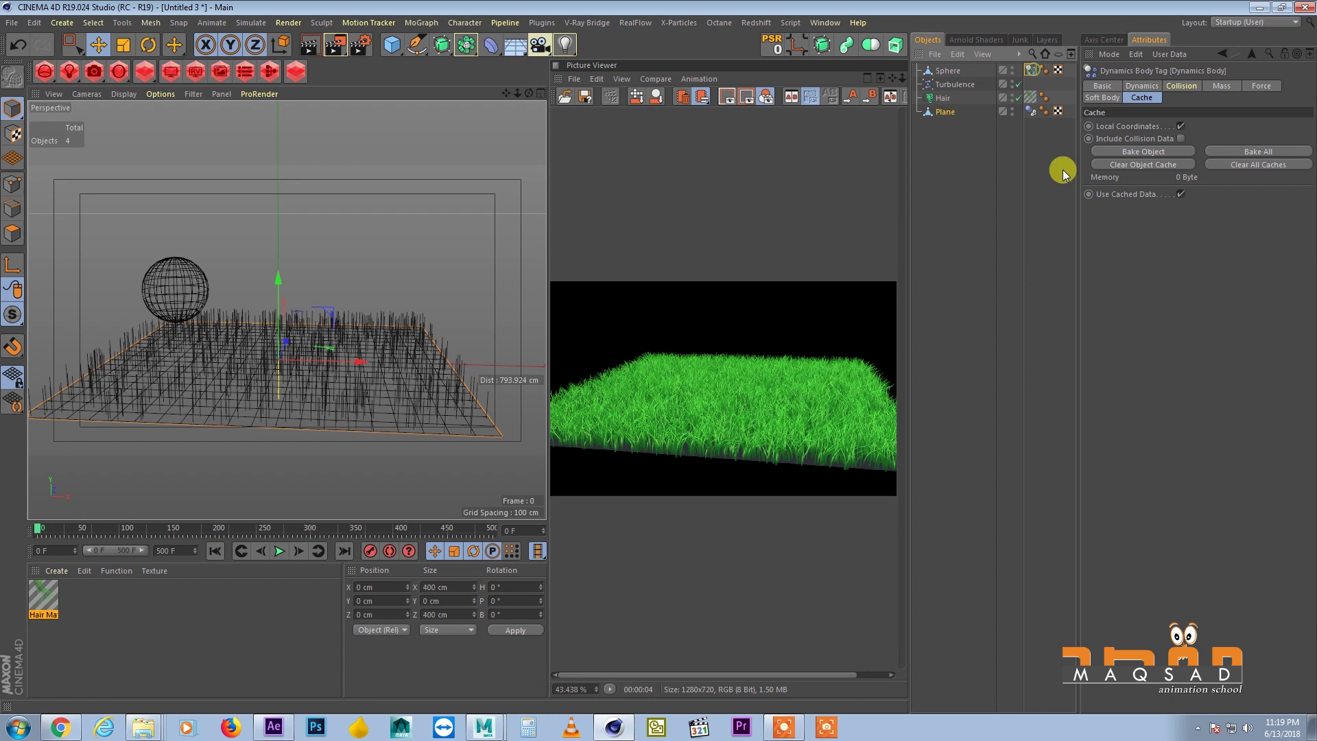
pyautogui.click(1027, 166)
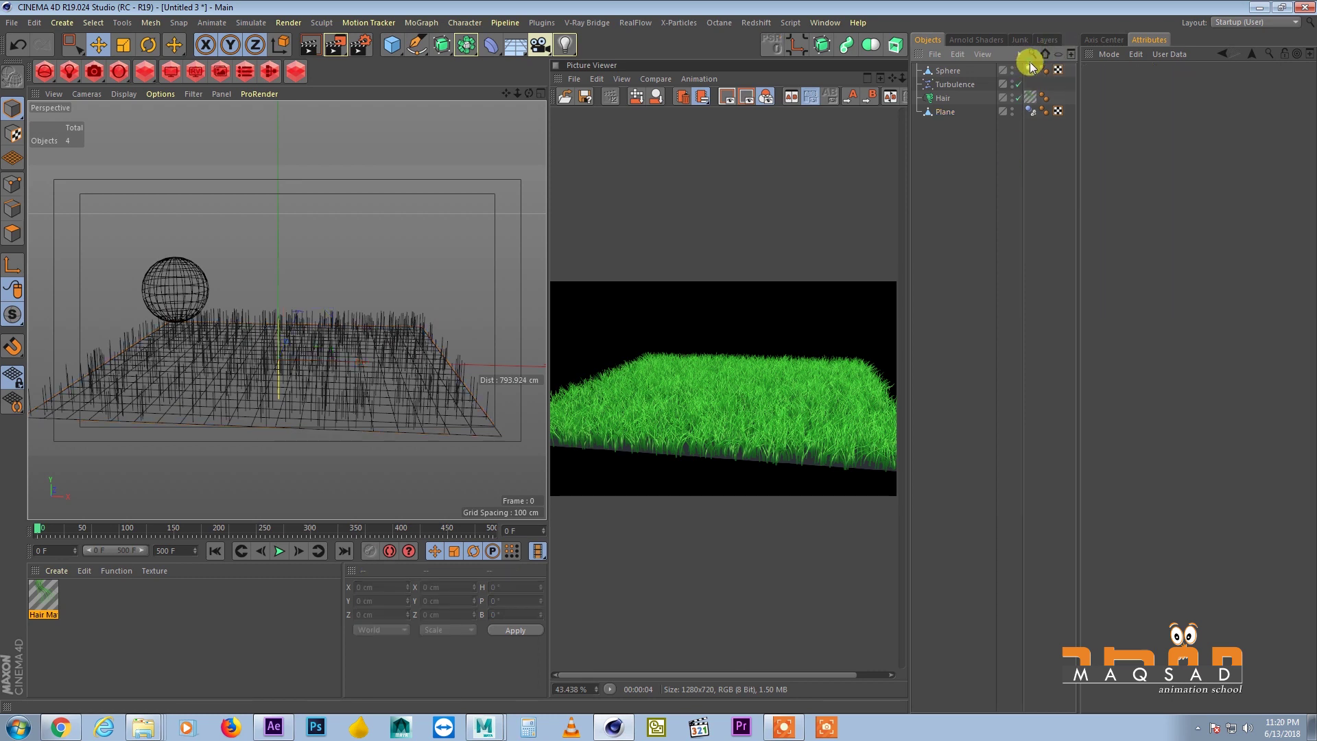
pyautogui.click(1031, 70)
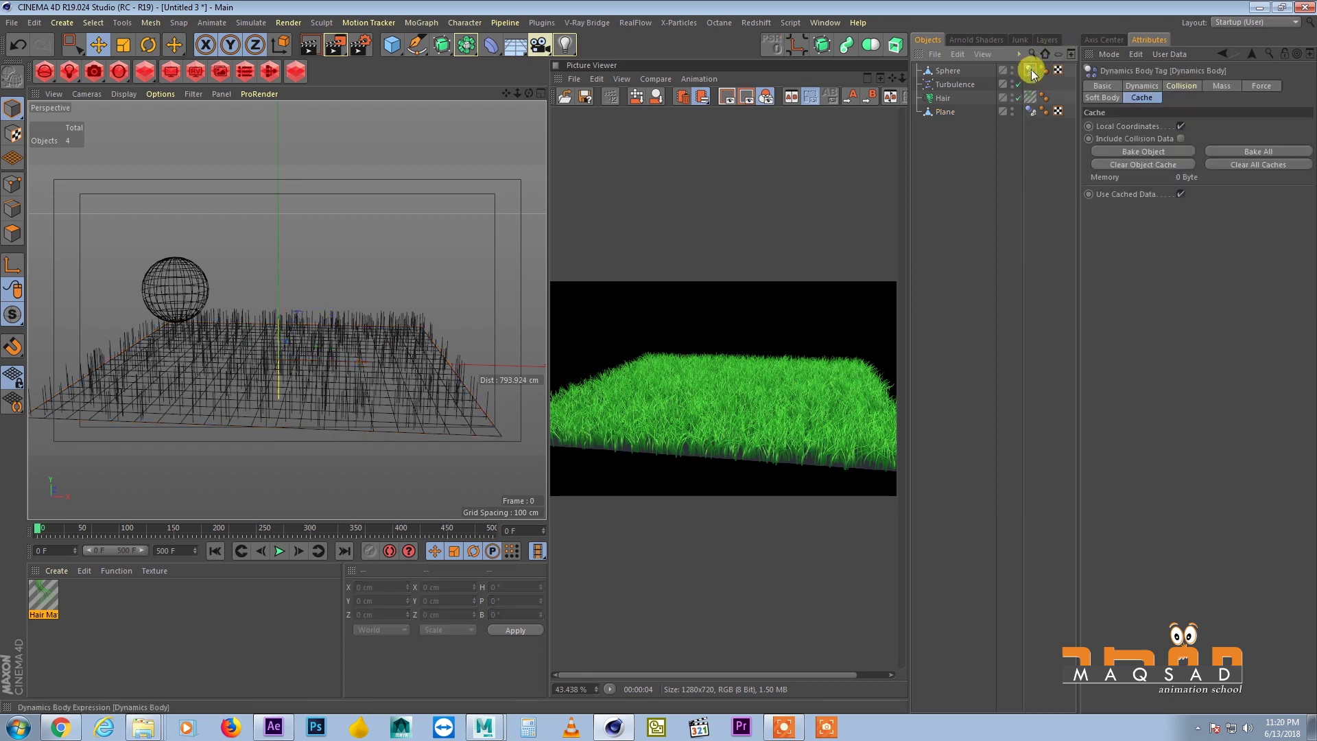
pyautogui.click(1137, 87)
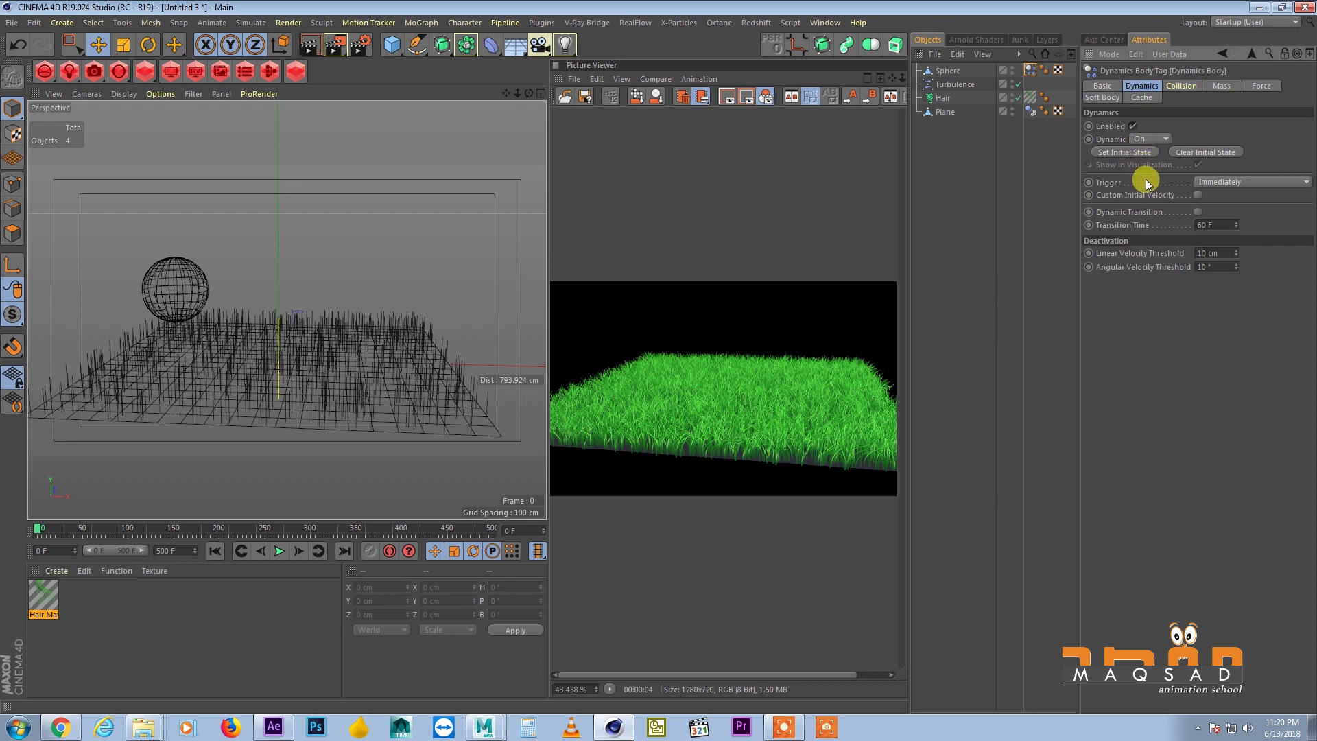
pyautogui.click(1199, 195)
pyautogui.moveTo(907, 222); pyautogui.dragTo(881, 219)
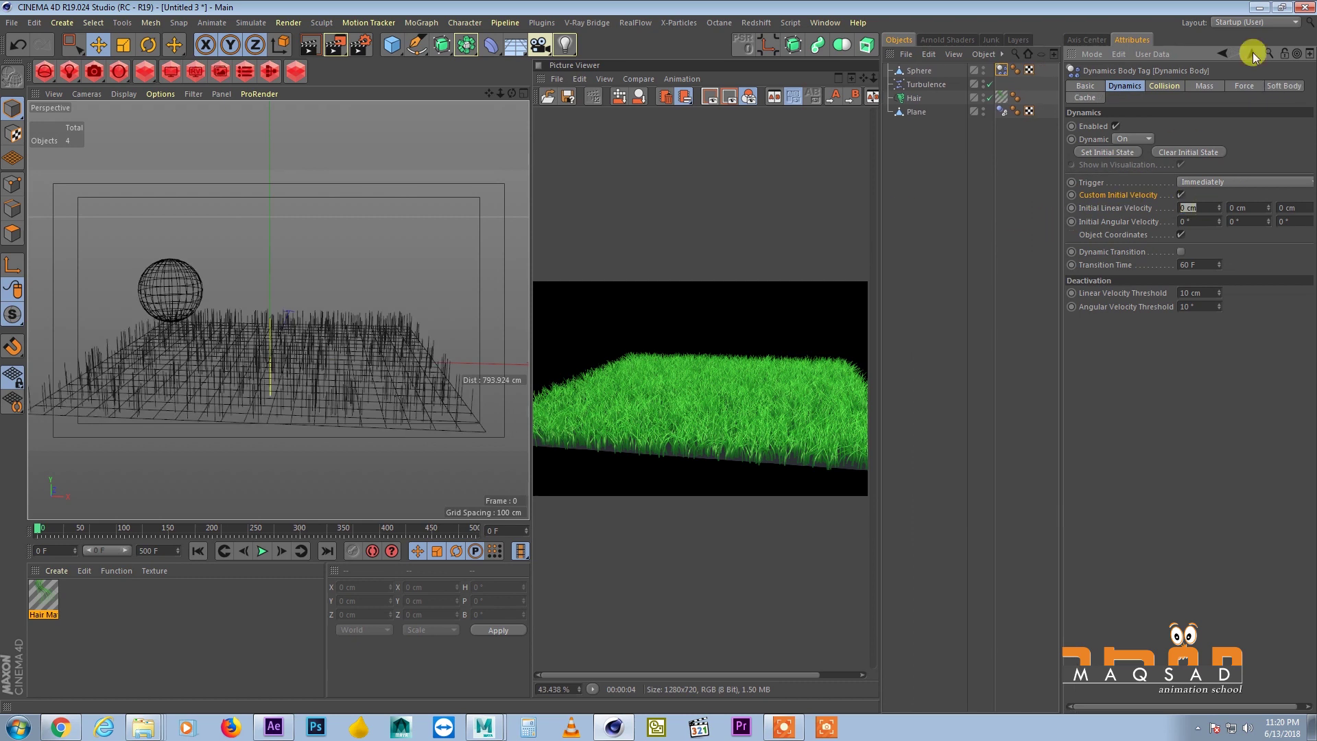
pyautogui.write('100')
pyautogui.press('Return')
# Play the simulation from the start to check the sphere rolling across the grass.
pyautogui.click(268, 551)
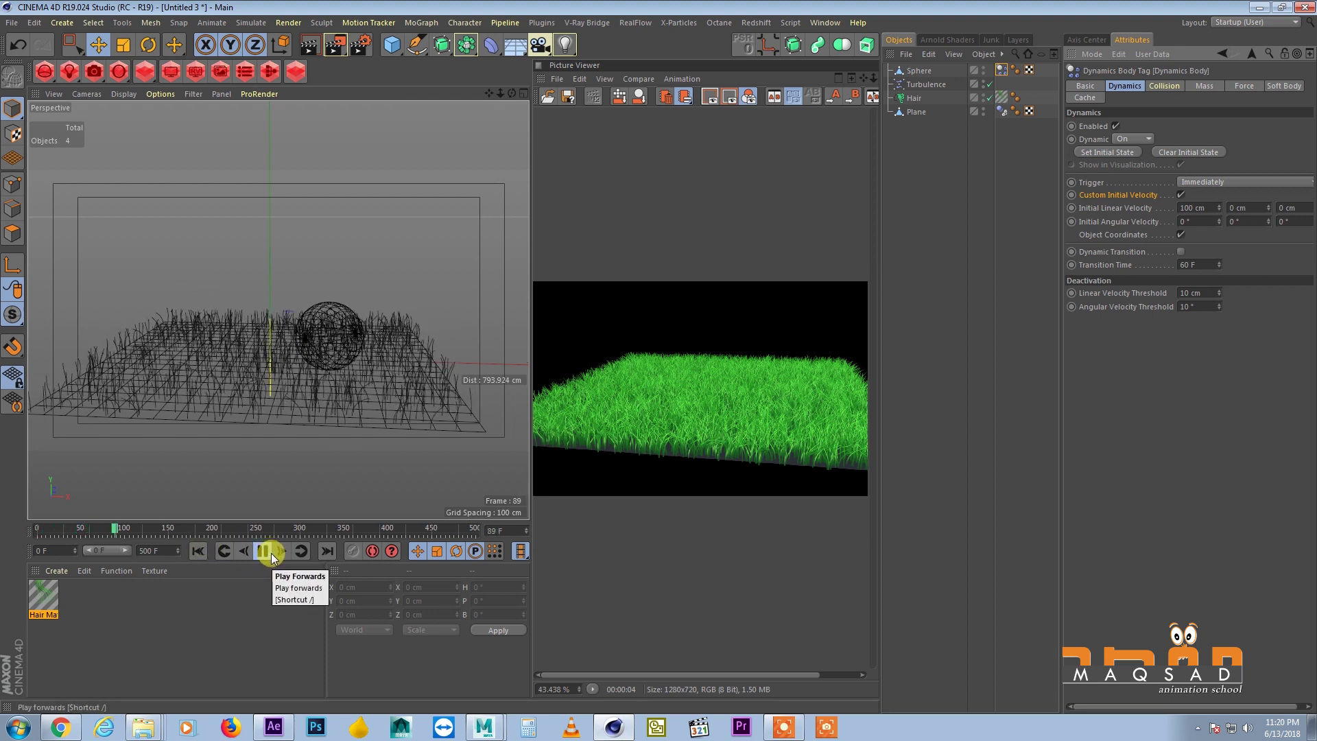
pyautogui.click(197, 550)
pyautogui.click(264, 551)
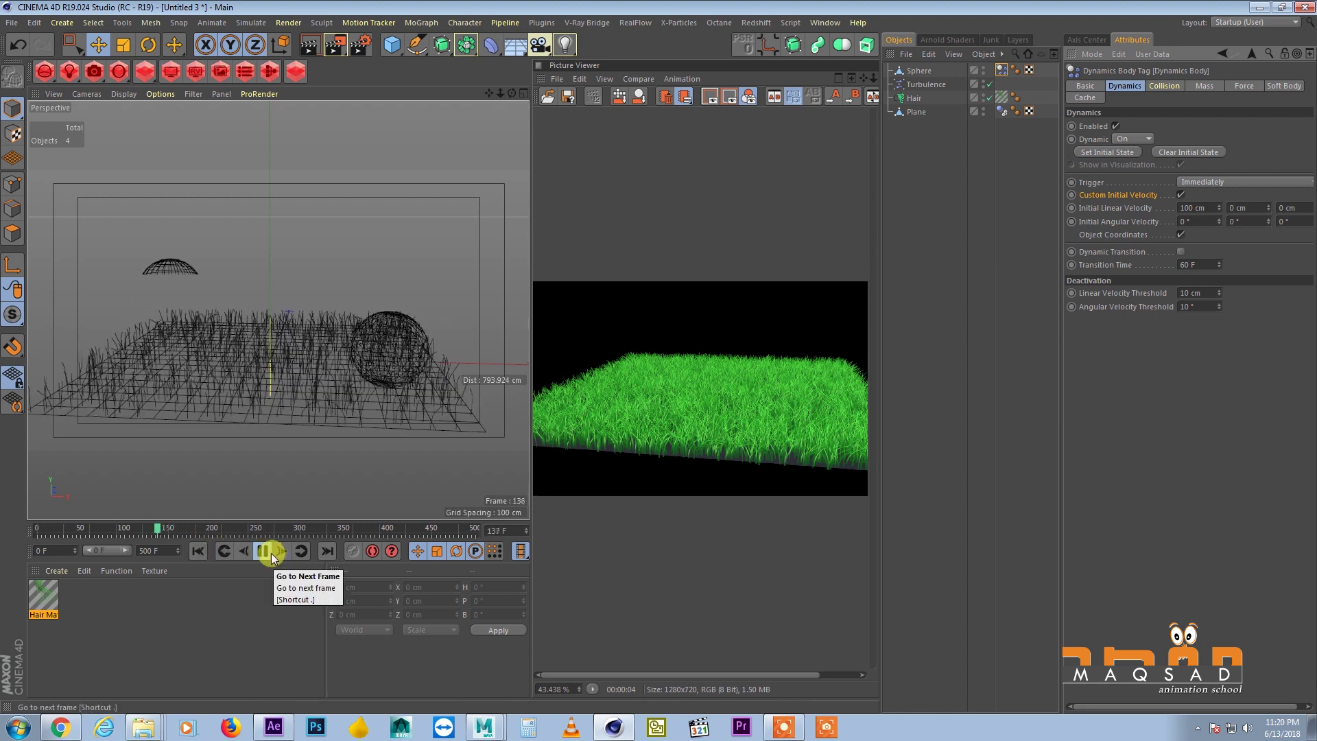
# Add a Hair Collider tag to the sphere.
pyautogui.click(914, 99)
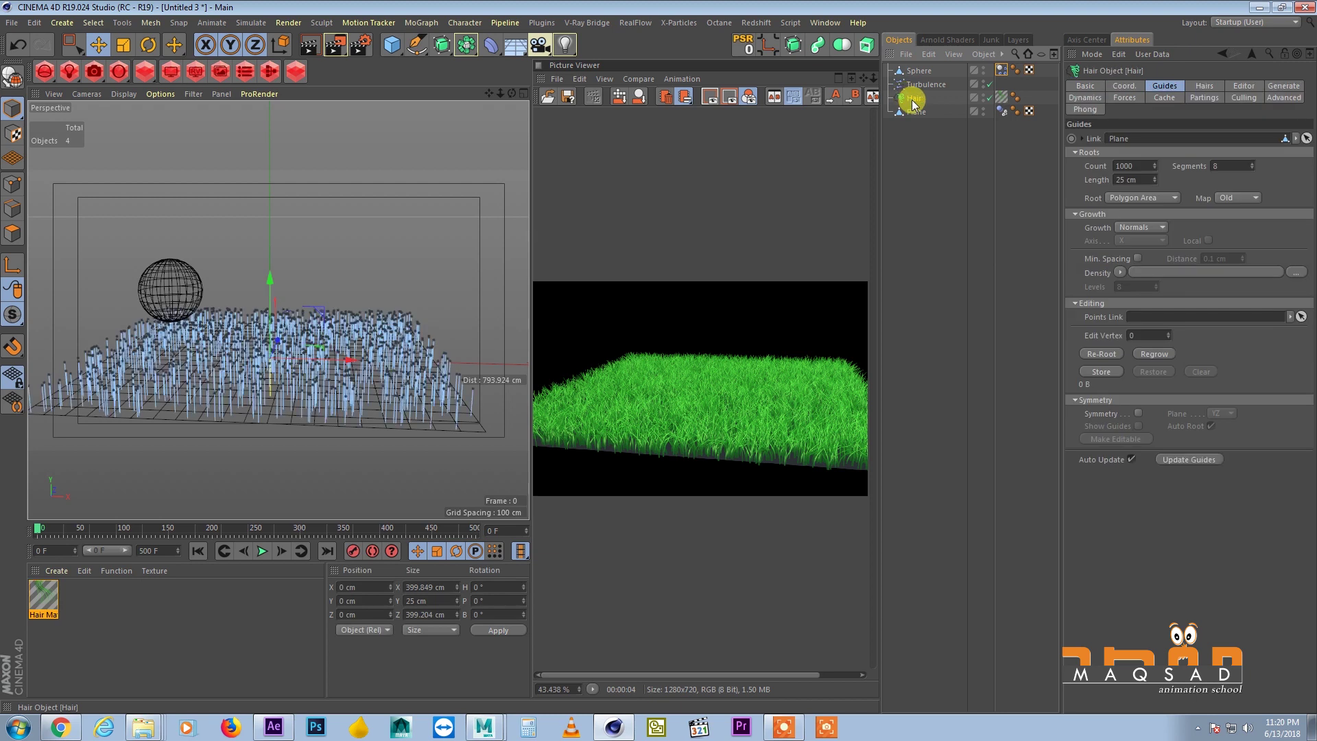
pyautogui.keyDown('alt'); pyautogui.moveTo(207, 292); pyautogui.dragTo(209, 298); pyautogui.keyUp('alt')
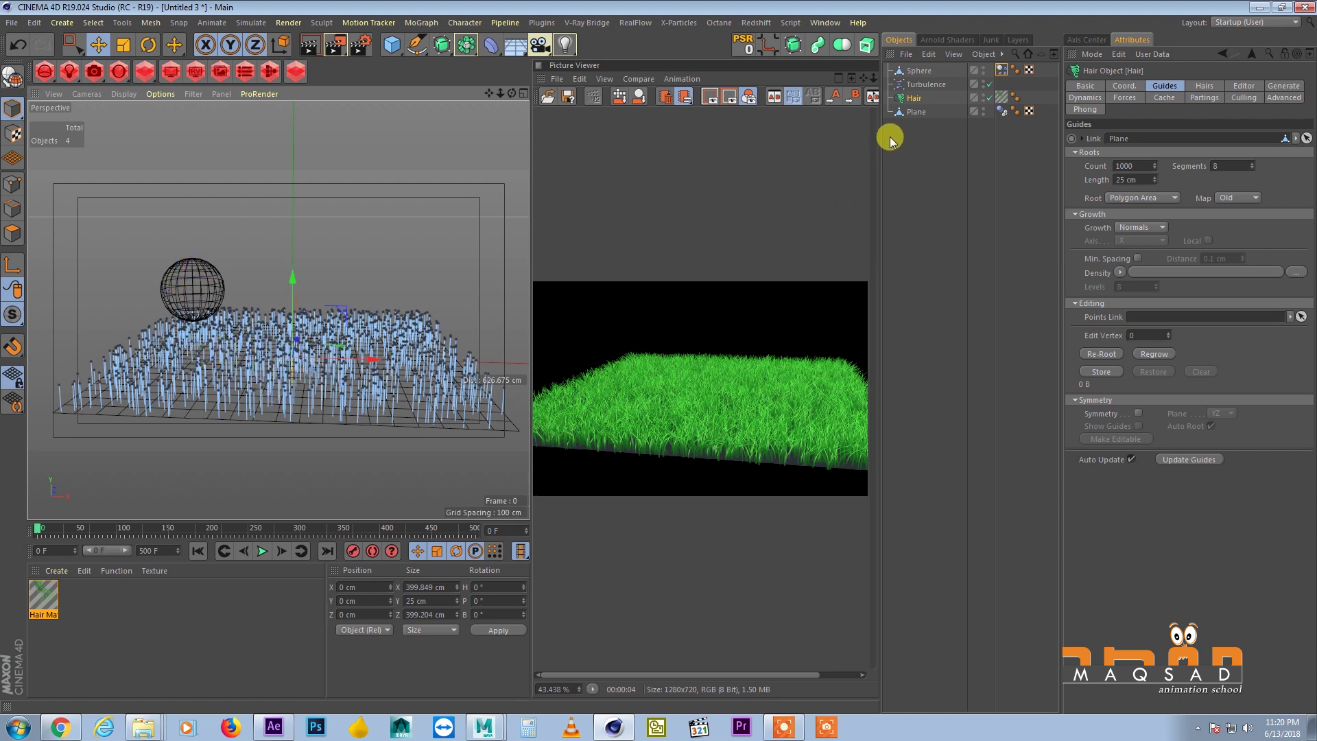
pyautogui.click(920, 72)
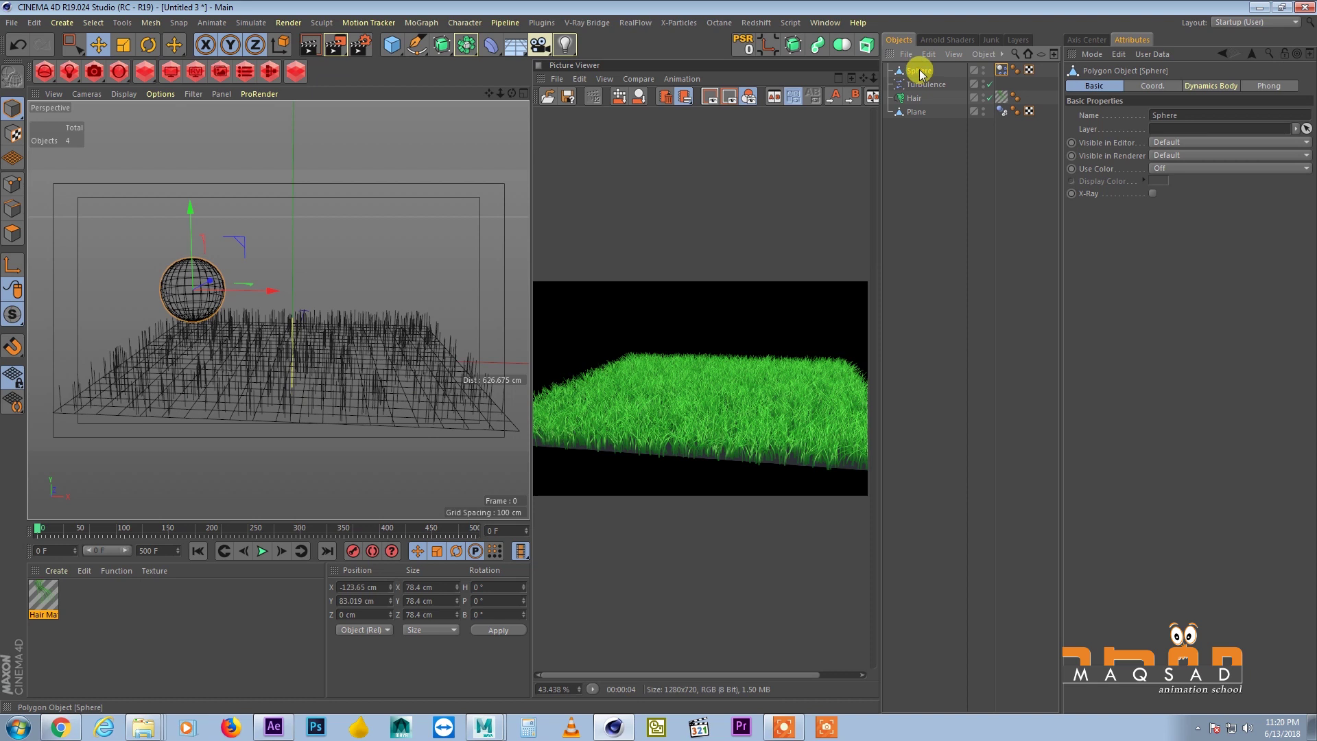
pyautogui.rightClick(919, 72)
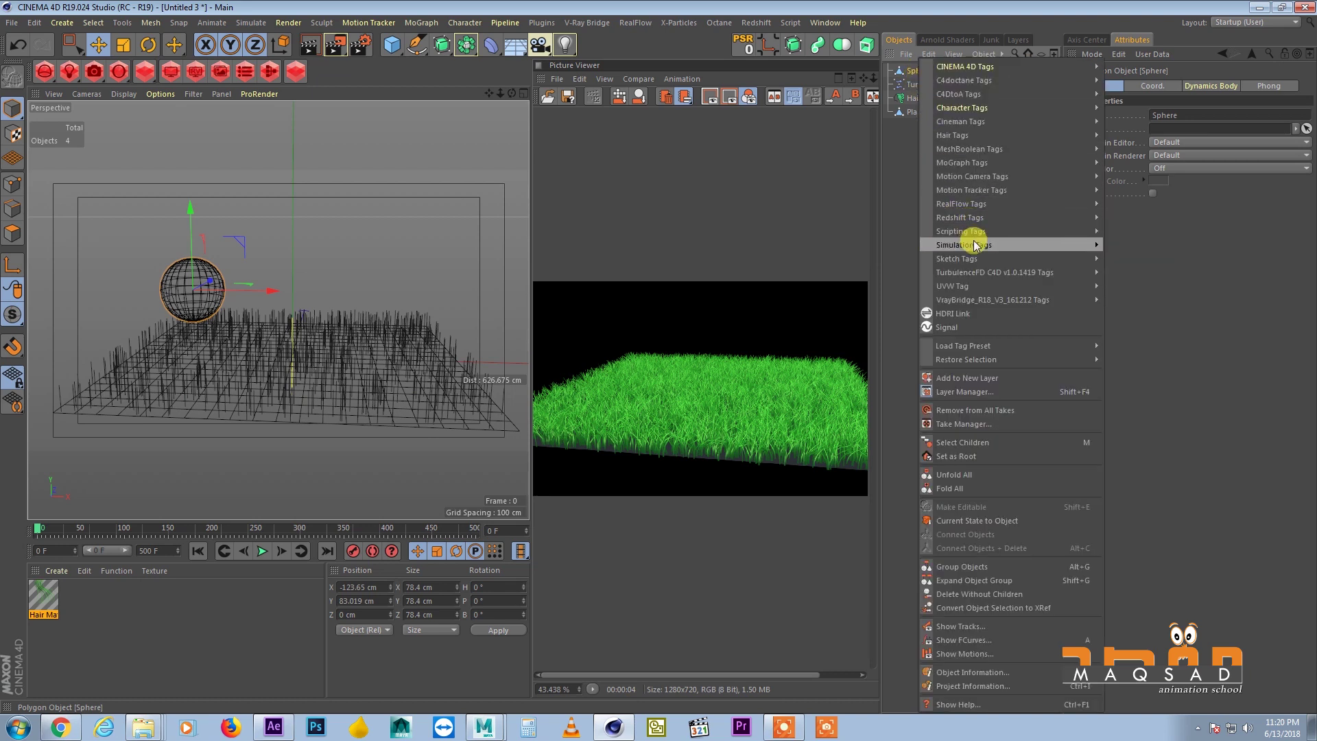
pyautogui.moveTo(972, 150)
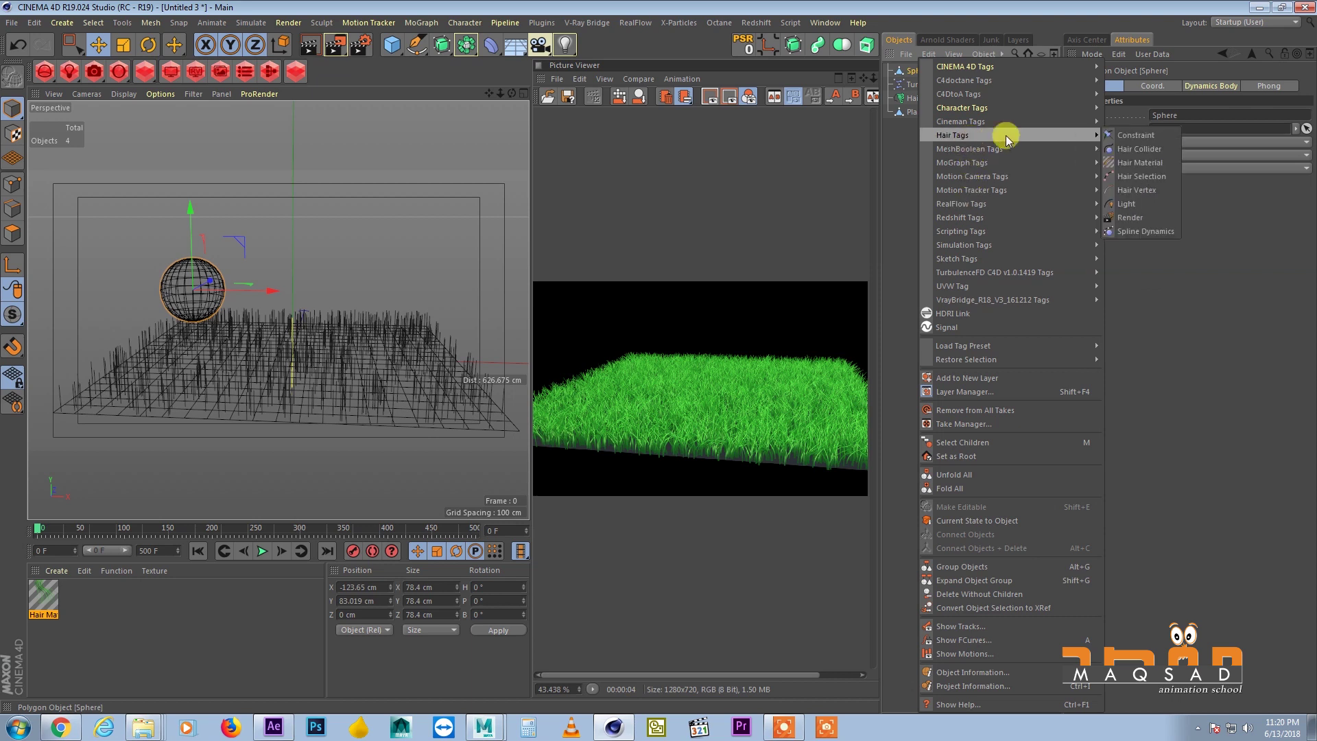
pyautogui.click(1151, 150)
# Play the simulation and inspect the sphere's contact with the grass from above and below the plane, returning to frame 0.
pyautogui.keyDown('alt'); pyautogui.moveTo(166, 328); pyautogui.dragTo(218, 329); pyautogui.keyUp('alt')
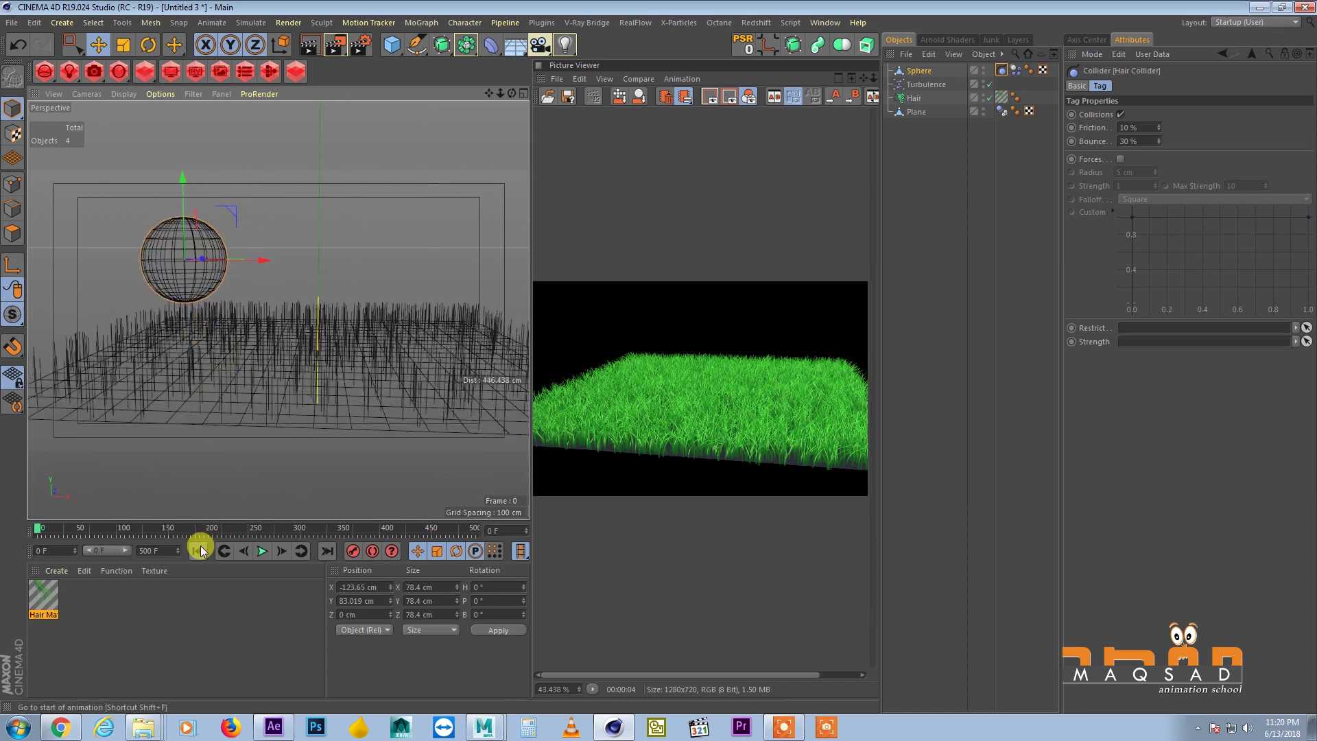
pyautogui.click(259, 551)
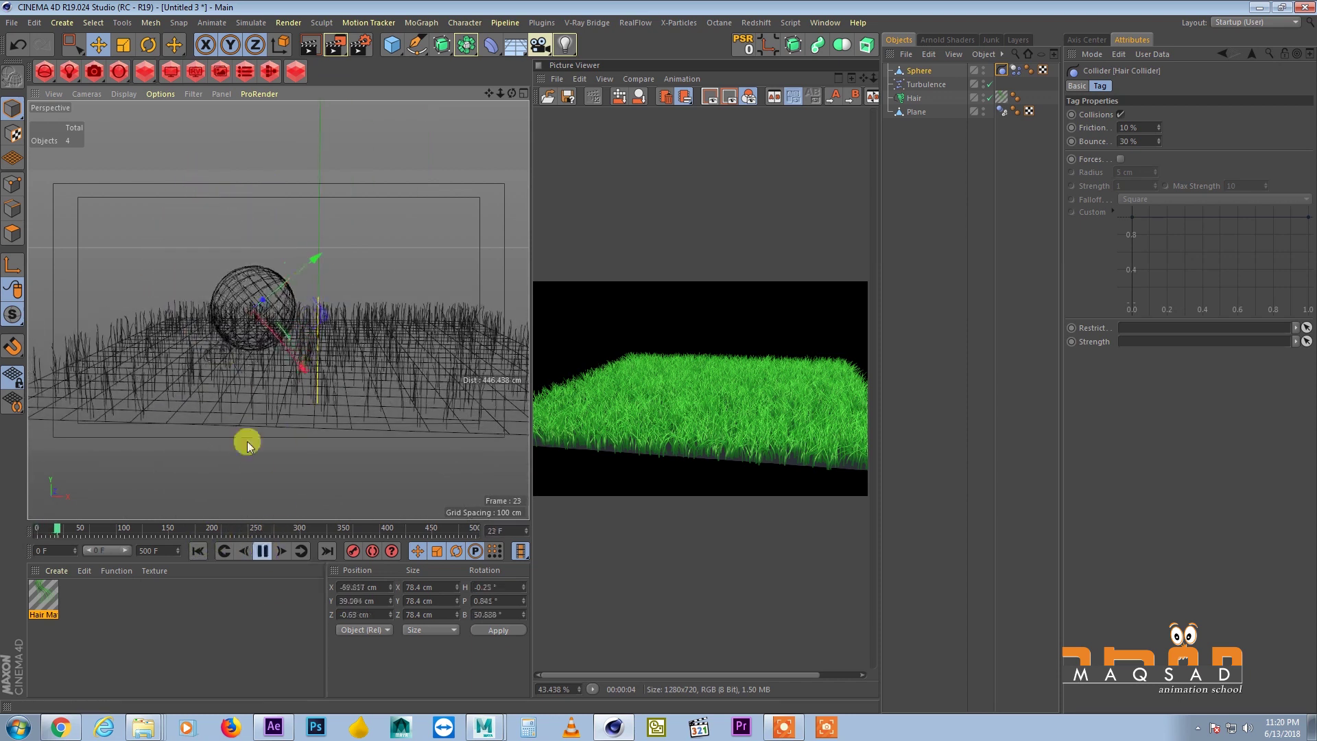
pyautogui.moveTo(251, 362); pyautogui.dragTo(402, 356)
pyautogui.press('F8')
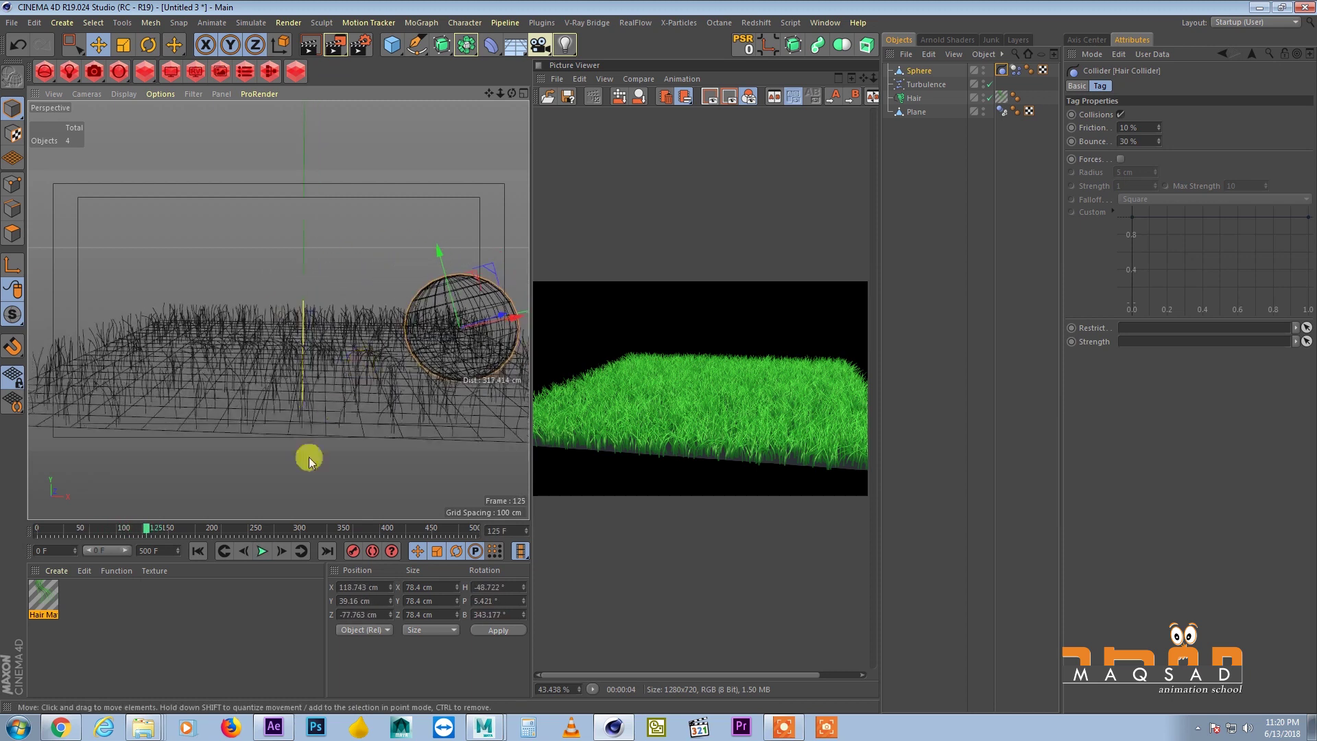
pyautogui.click(198, 551)
pyautogui.keyDown('alt'); pyautogui.moveTo(265, 356); pyautogui.dragTo(274, 461); pyautogui.keyUp('alt')
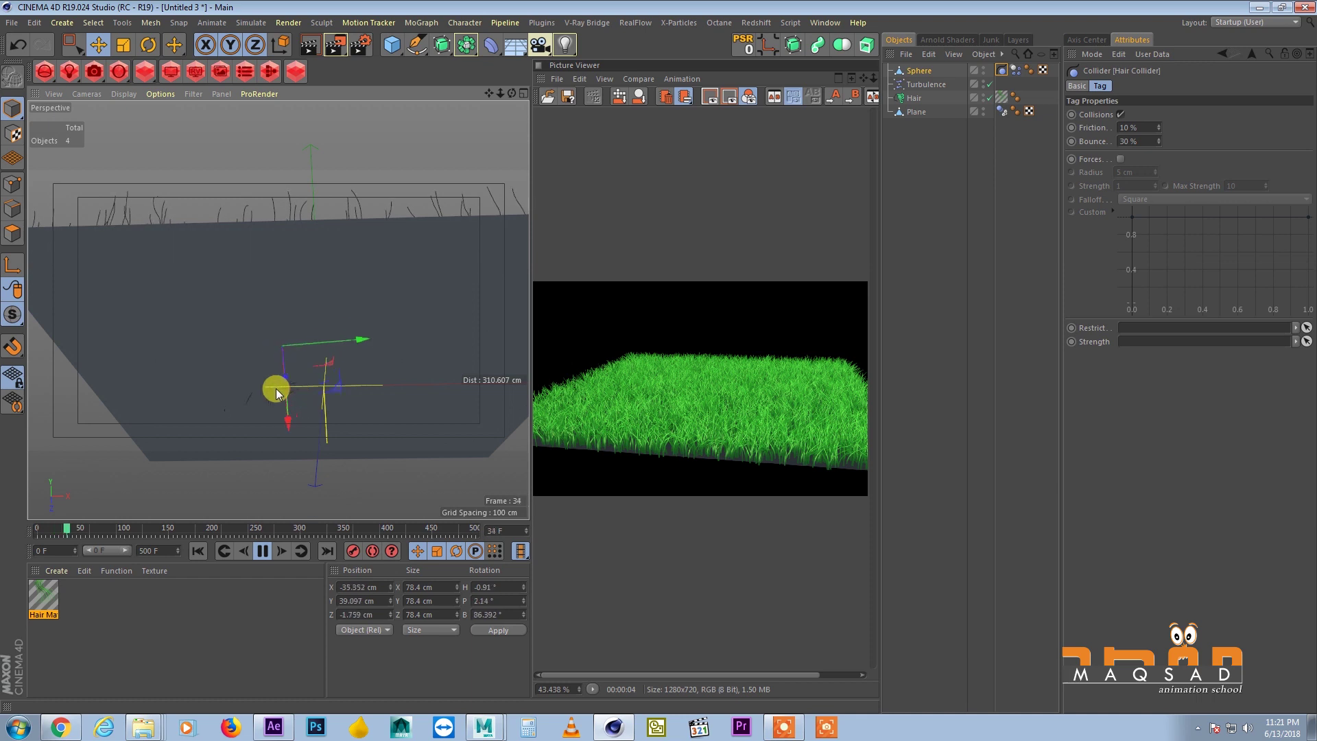
pyautogui.click(198, 551)
# Add a Hair Collider tag to the plane.
pyautogui.rightClick(907, 113)
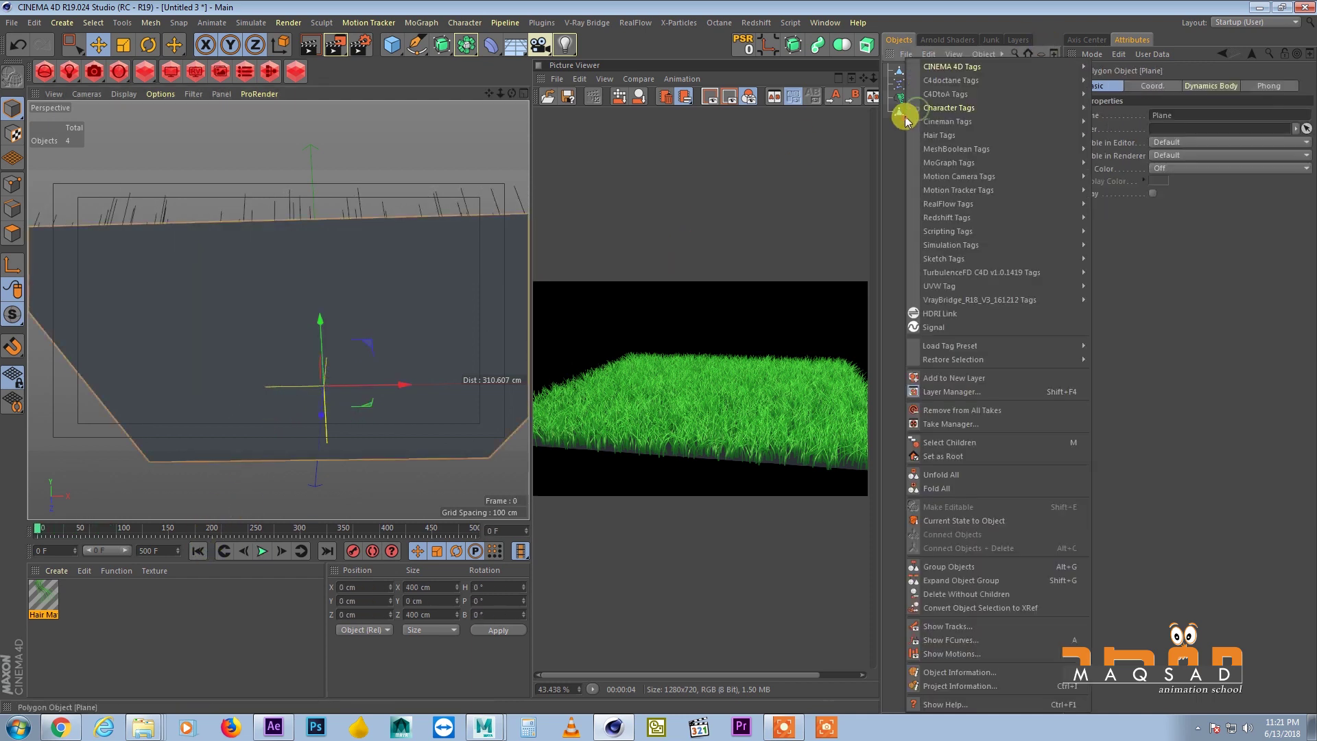
pyautogui.moveTo(969, 137)
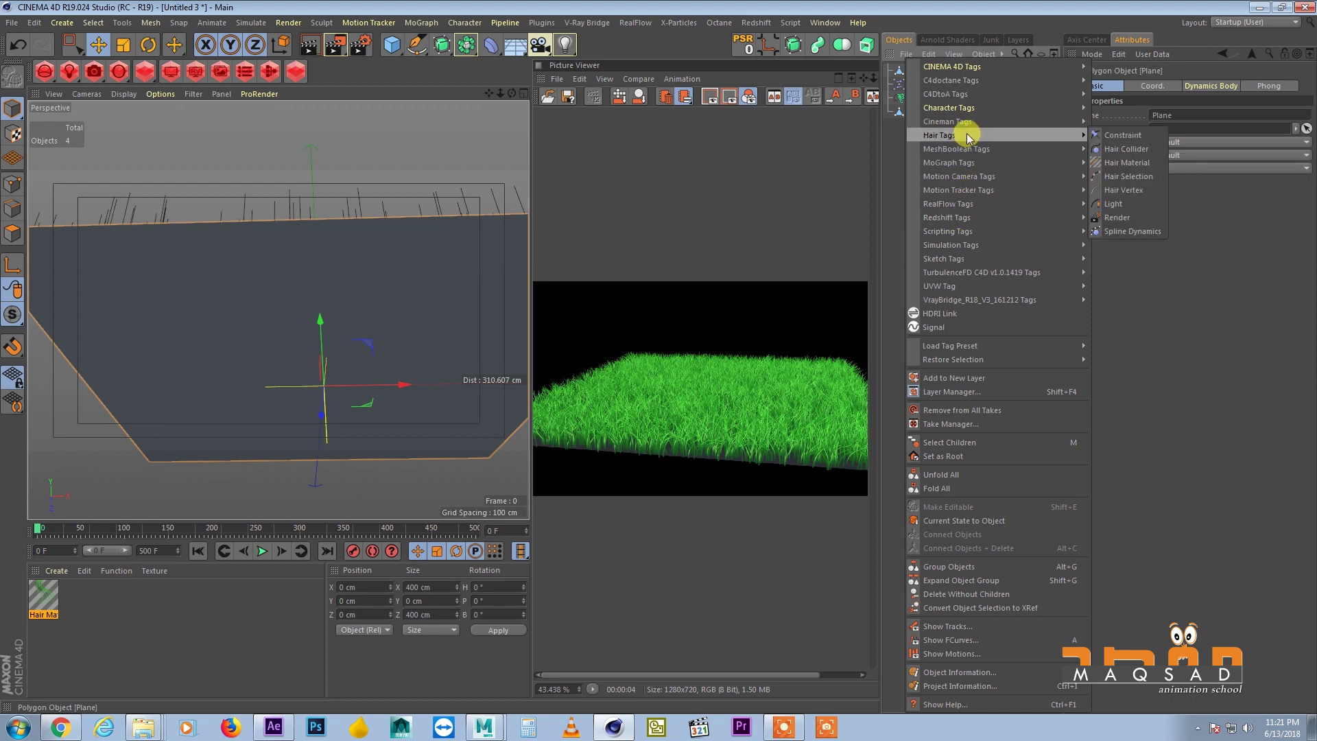
pyautogui.click(1122, 150)
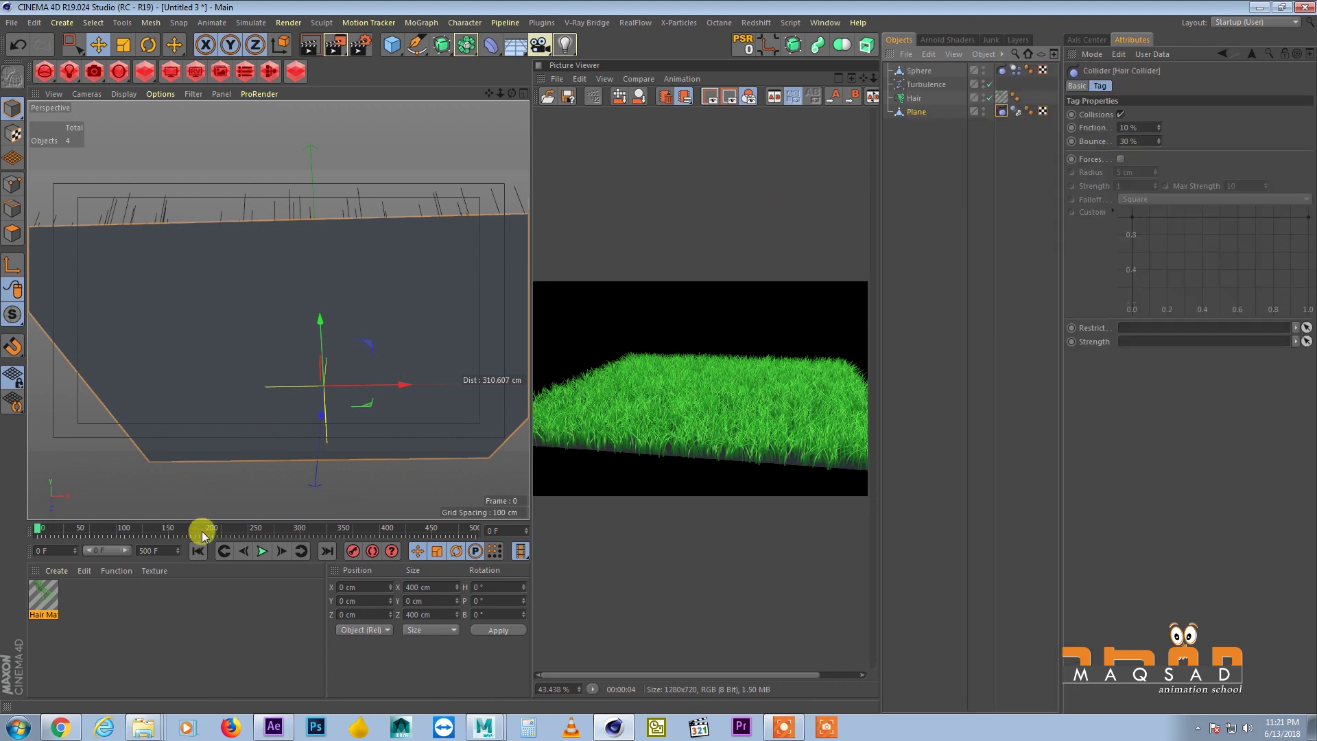
# Replay the simulation and inspect the grass bending around the sphere up close, stopping at frame 72.
pyautogui.click(261, 552)
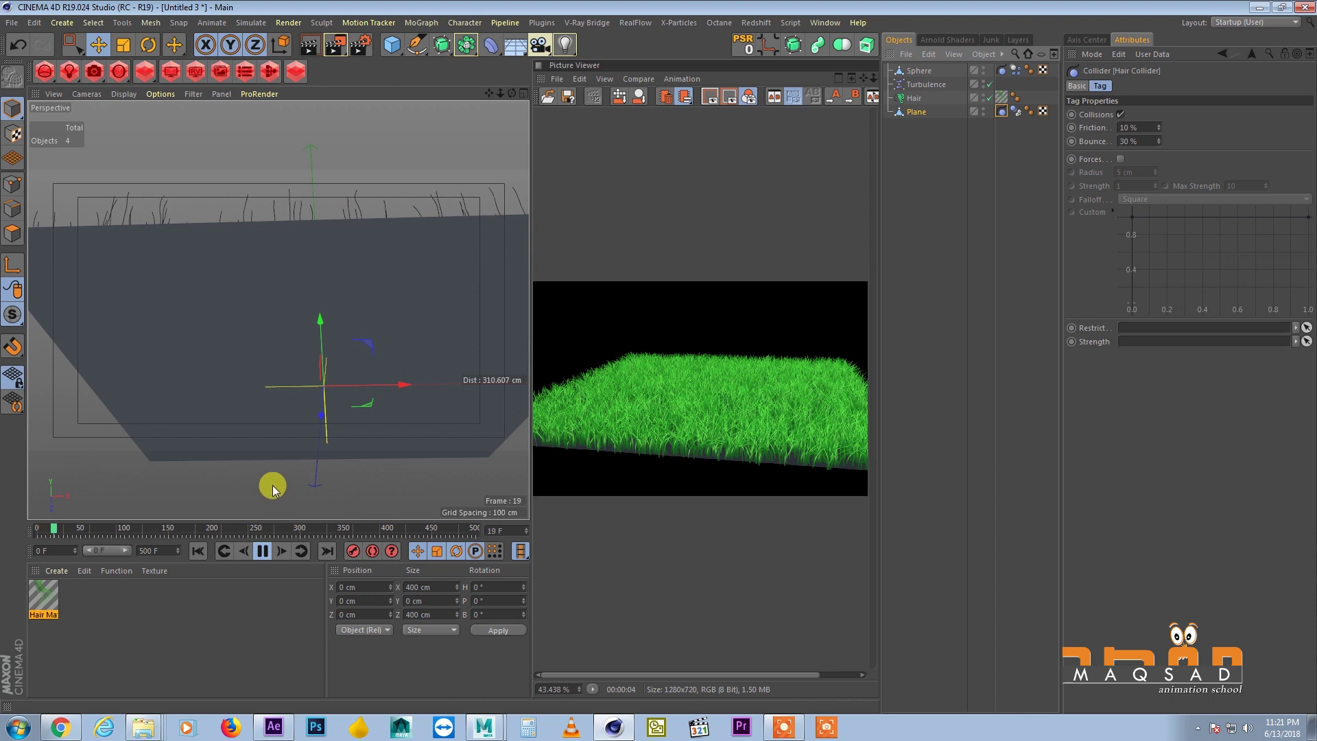
pyautogui.keyDown('alt'); pyautogui.moveTo(293, 406); pyautogui.dragTo(297, 445); pyautogui.keyUp('alt')
pyautogui.click(197, 551)
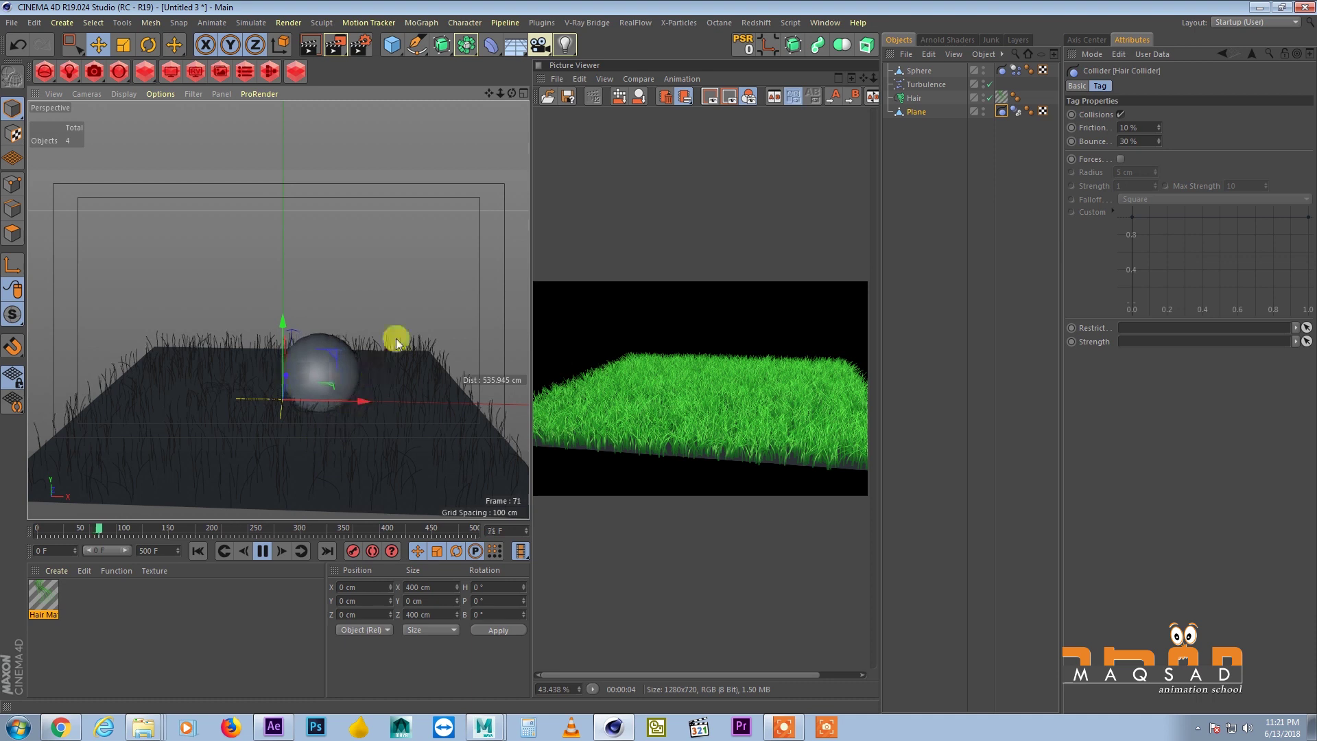
pyautogui.press('F8')
pyautogui.keyDown('alt'); pyautogui.moveTo(397, 344); pyautogui.dragTo(322, 335); pyautogui.keyUp('alt')
pyautogui.keyDown('alt'); pyautogui.moveTo(323, 335); pyautogui.dragTo(342, 350, button='right'); pyautogui.keyUp('alt')
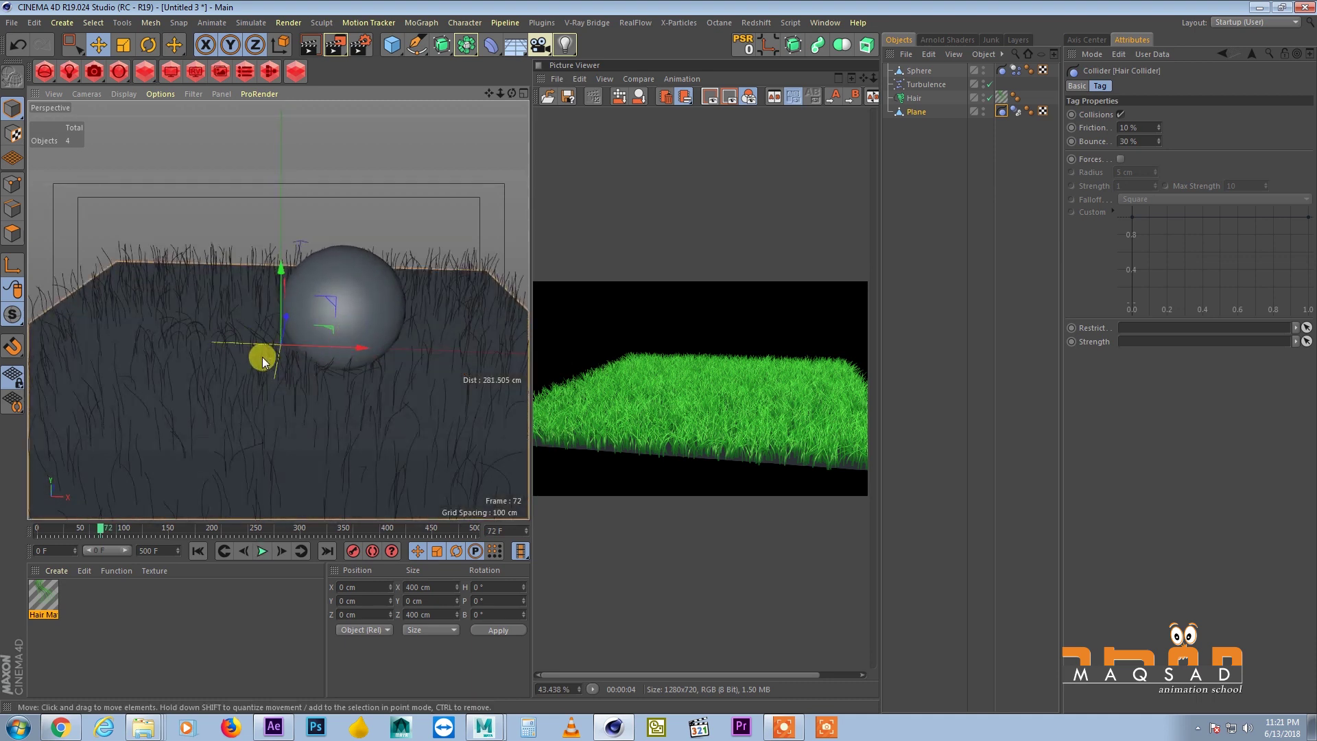
pyautogui.keyDown('alt'); pyautogui.moveTo(262, 362); pyautogui.dragTo(302, 441, button='right'); pyautogui.keyUp('alt')
pyautogui.click(197, 551)
pyautogui.click(262, 551)
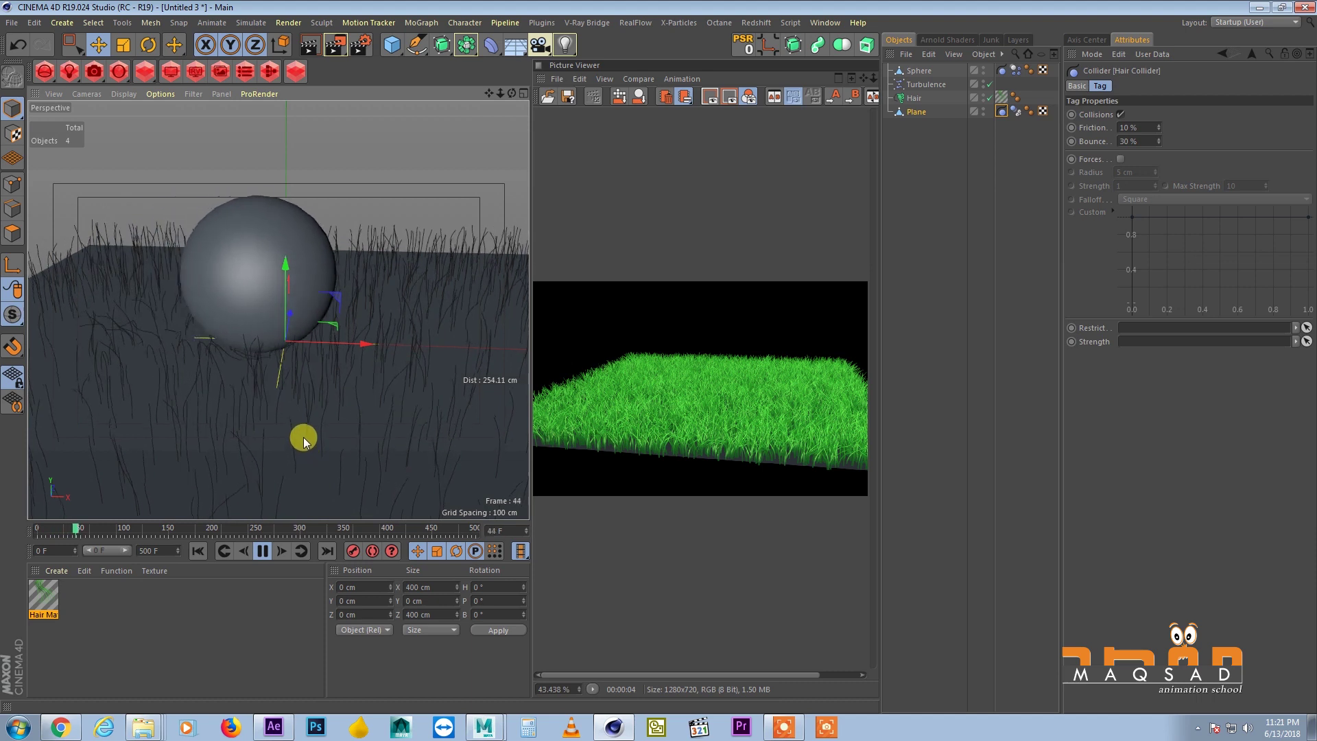
pyautogui.press('F8')
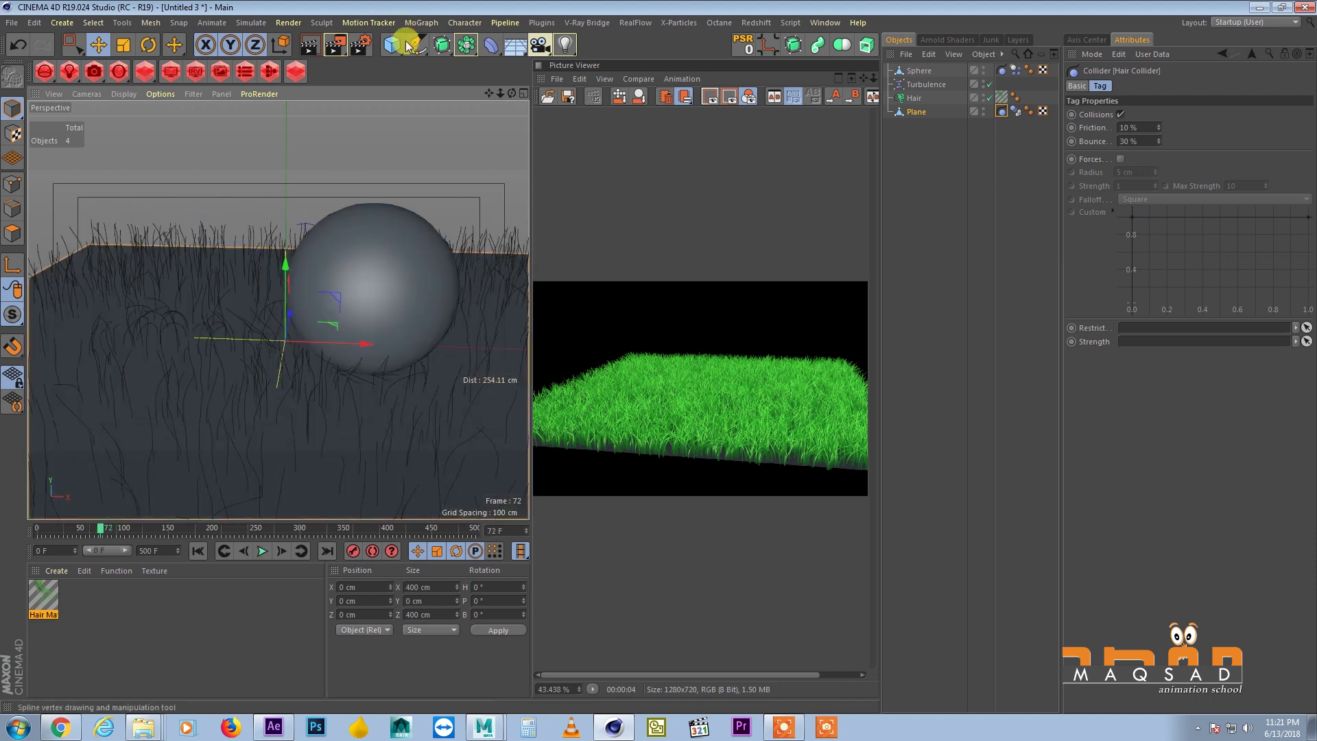
# Render frame 72 to the Picture Viewer and examine the grass around the sphere at 100% zoom.
pyautogui.click(340, 45)
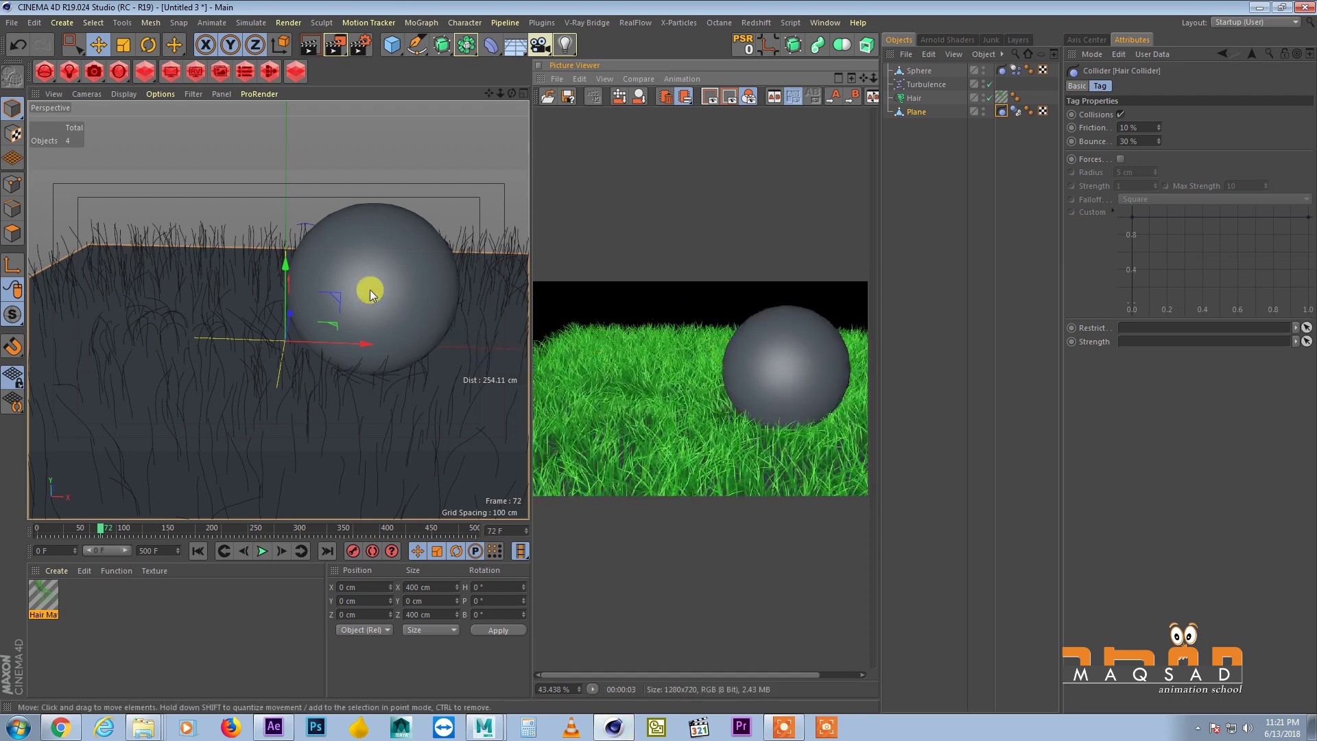
pyautogui.moveTo(370, 293)
pyautogui.keyDown('alt'); pyautogui.mouseDown()
pyautogui.moveTo(294, 294)
pyautogui.moveTo(295, 327)
pyautogui.moveTo(282, 318)
pyautogui.moveTo(491, 315)
pyautogui.moveTo(485, 288)
pyautogui.moveTo(376, 284)
pyautogui.mouseUp(); pyautogui.keyUp('alt')
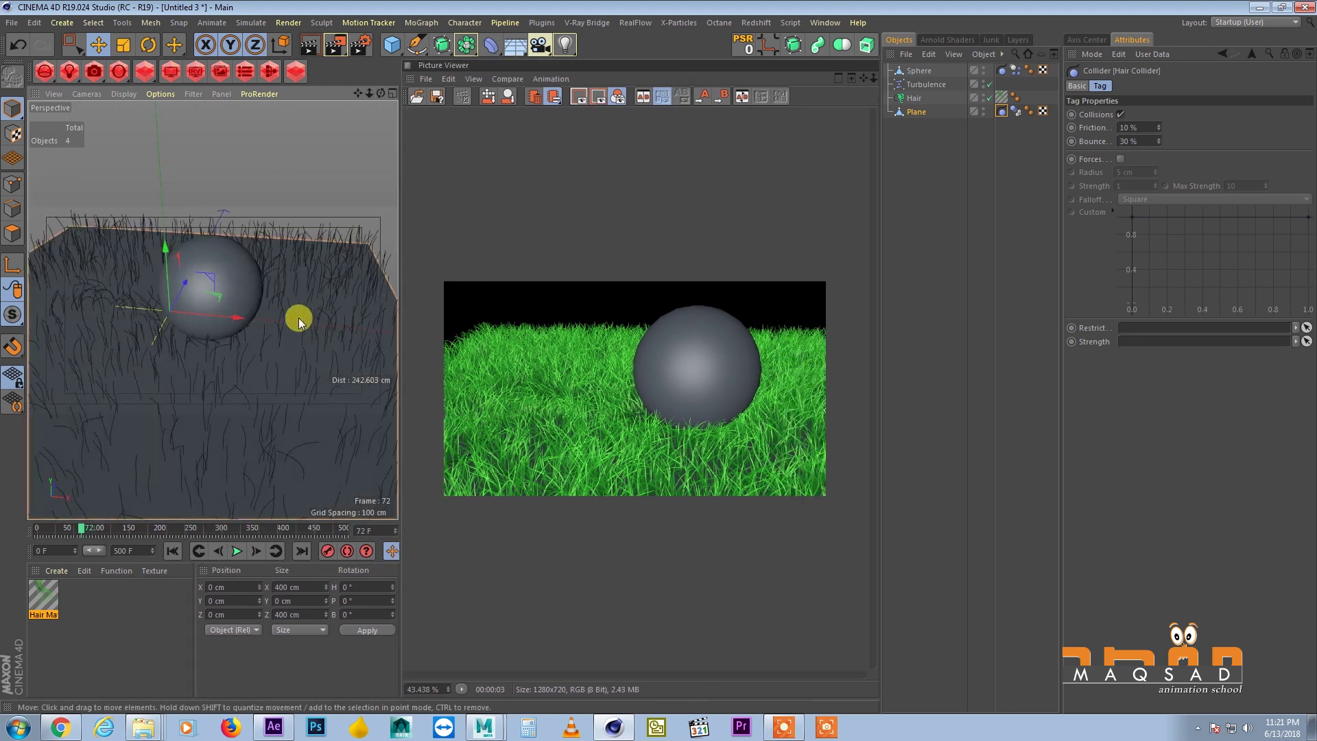
pyautogui.scroll(4, 627, 322)
pyautogui.moveTo(629, 317); pyautogui.dragTo(514, 288)
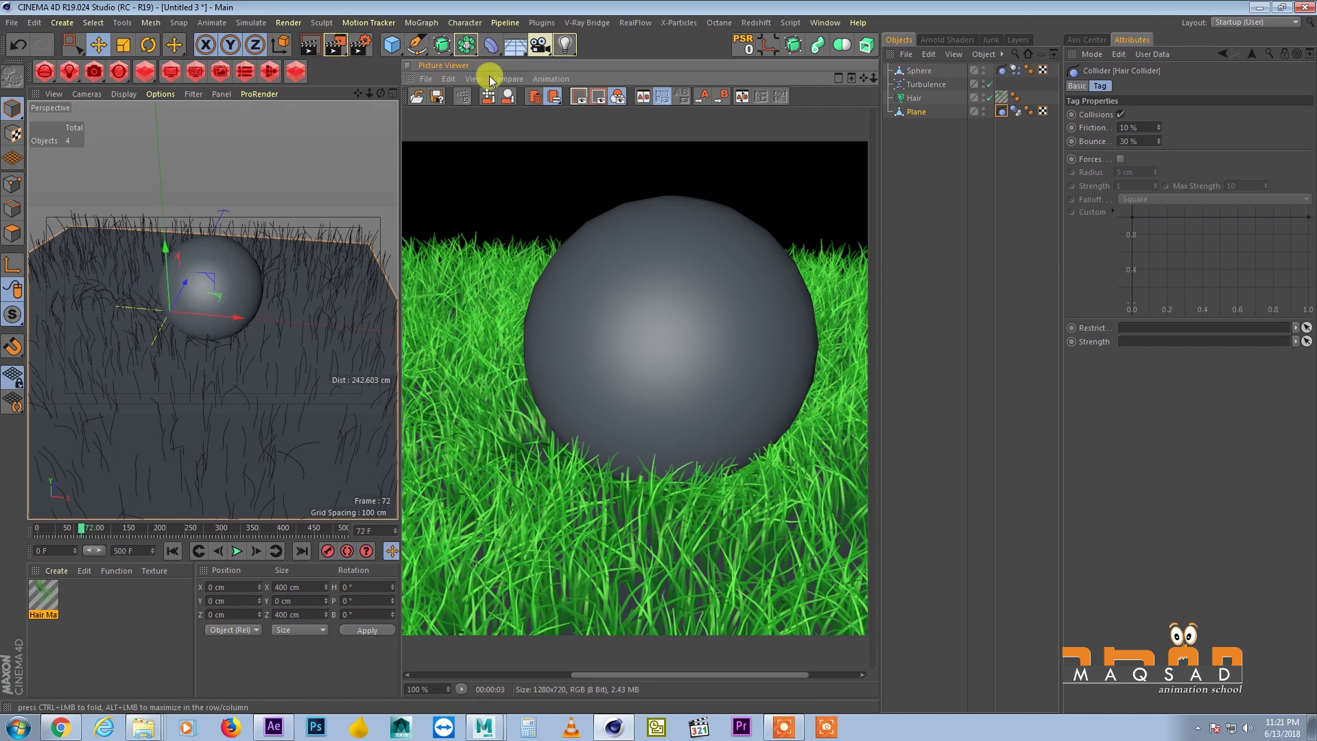
# Add a Physical Sky to light the scene and render frame 72 to the Picture Viewer again.
pyautogui.click(566, 45)
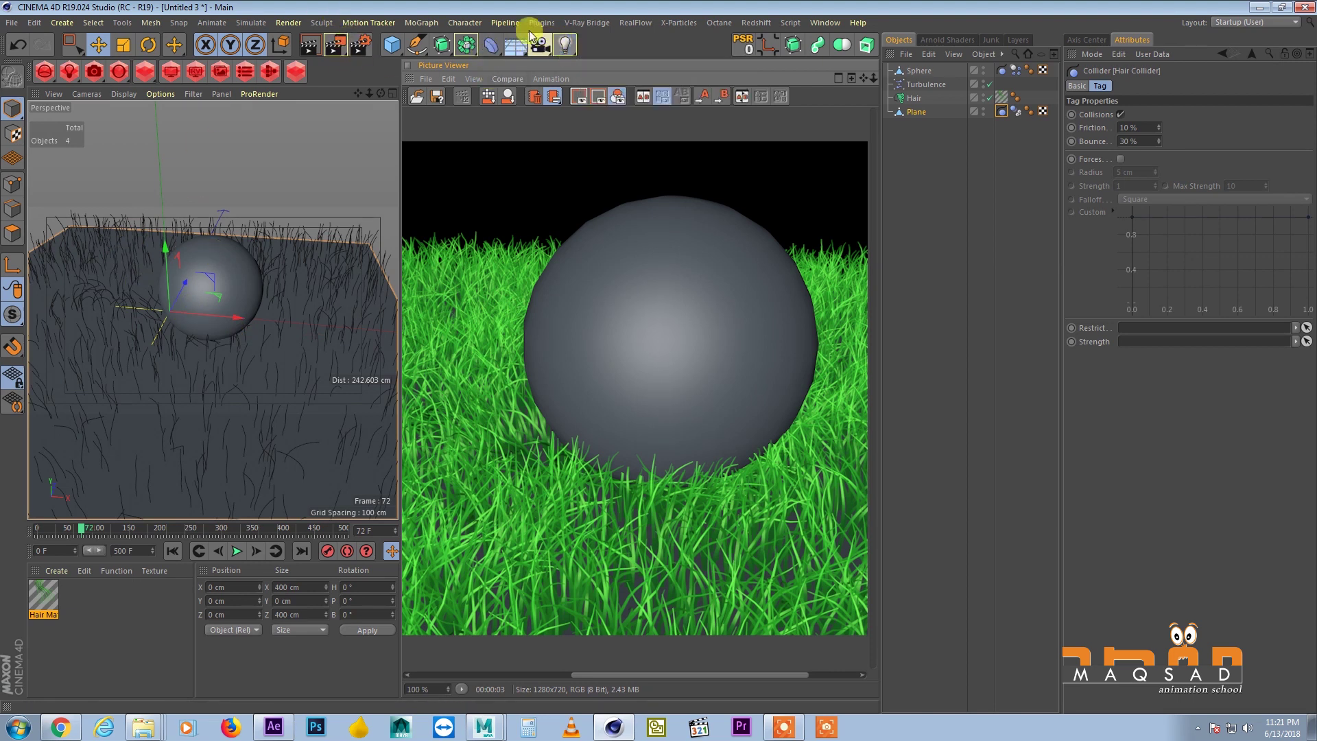
pyautogui.click(539, 44)
pyautogui.click(579, 82)
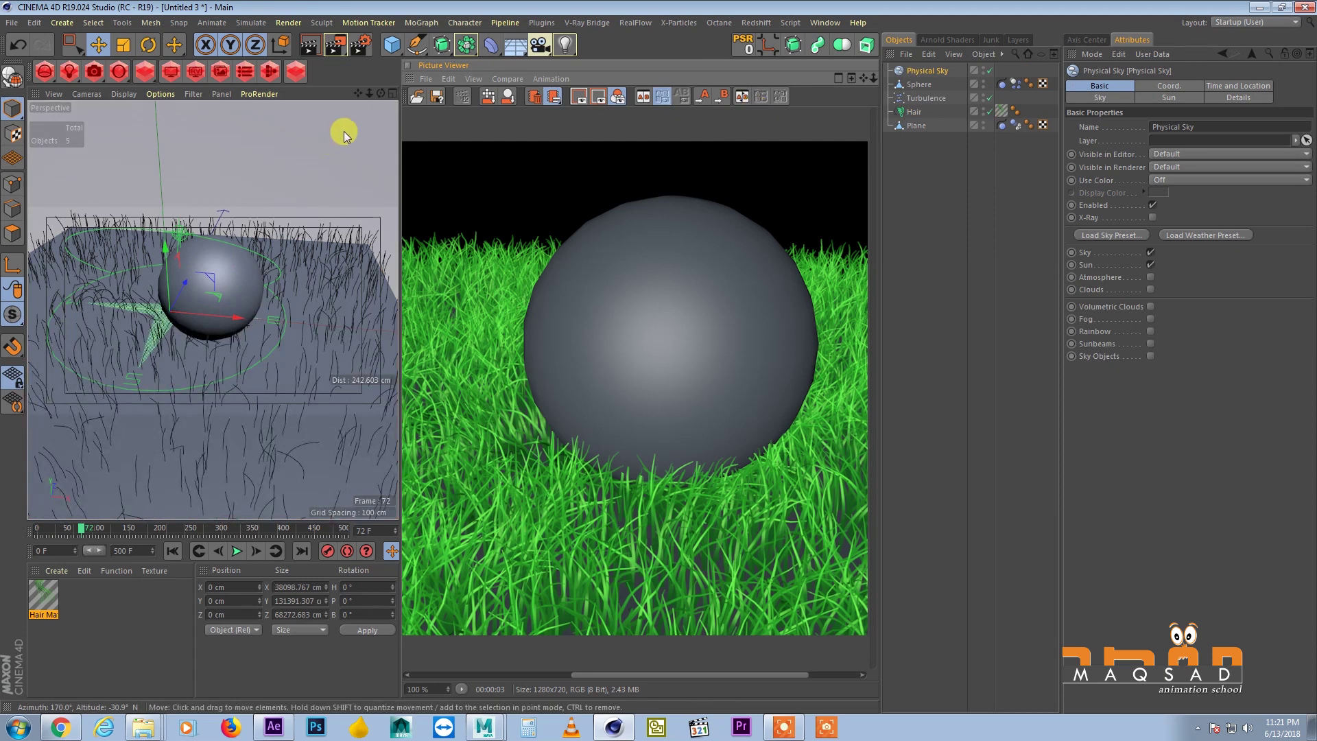
pyautogui.click(334, 45)
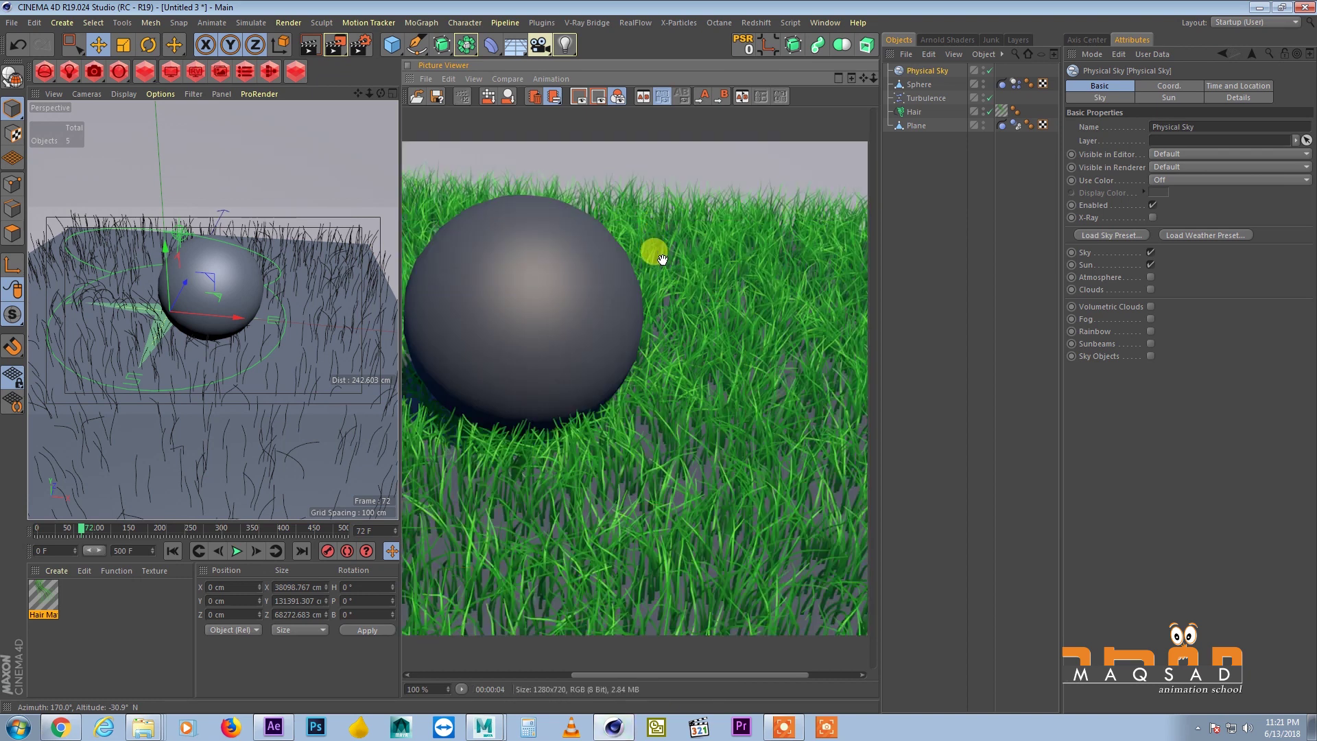
# Replay the grass and sphere simulation from the beginning, stopping at frame 73 with the sphere amid the grass.
pyautogui.keyDown('alt'); pyautogui.moveTo(220, 307); pyautogui.dragTo(278, 306); pyautogui.keyUp('alt')
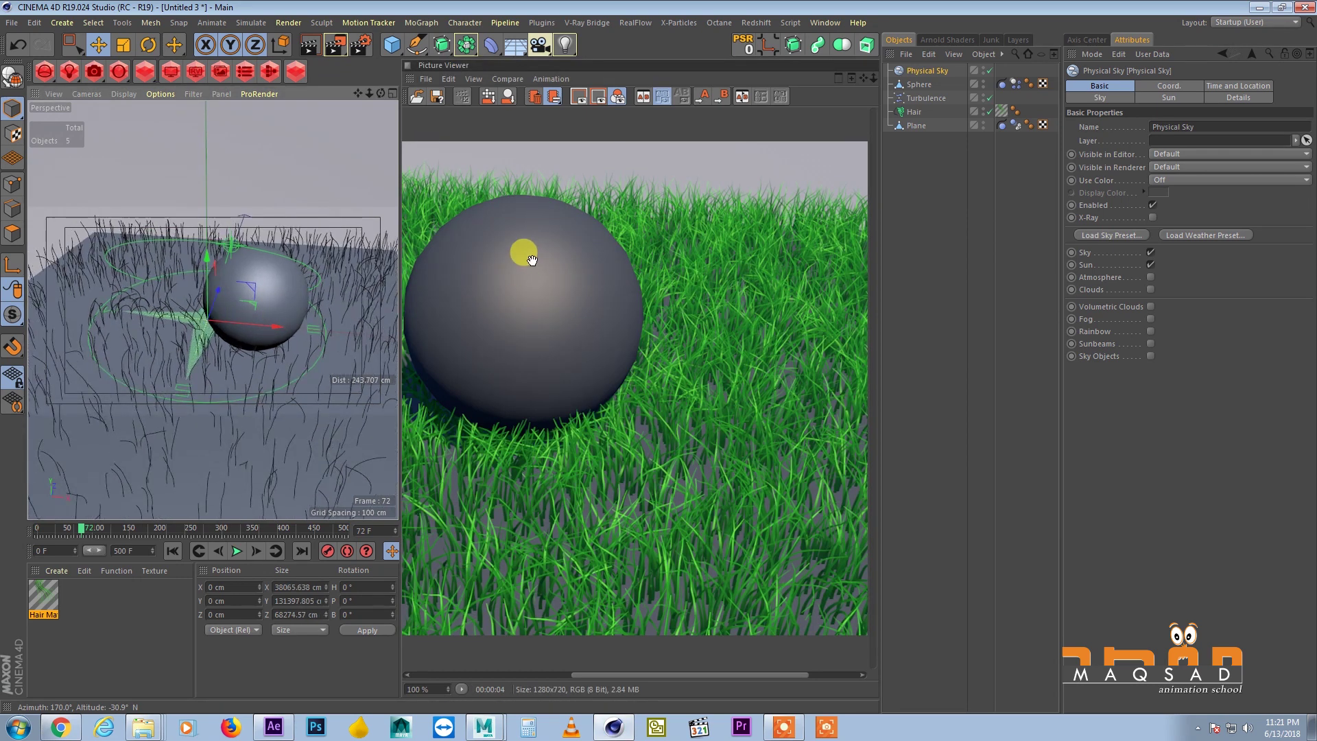
pyautogui.moveTo(523, 247); pyautogui.dragTo(773, 225)
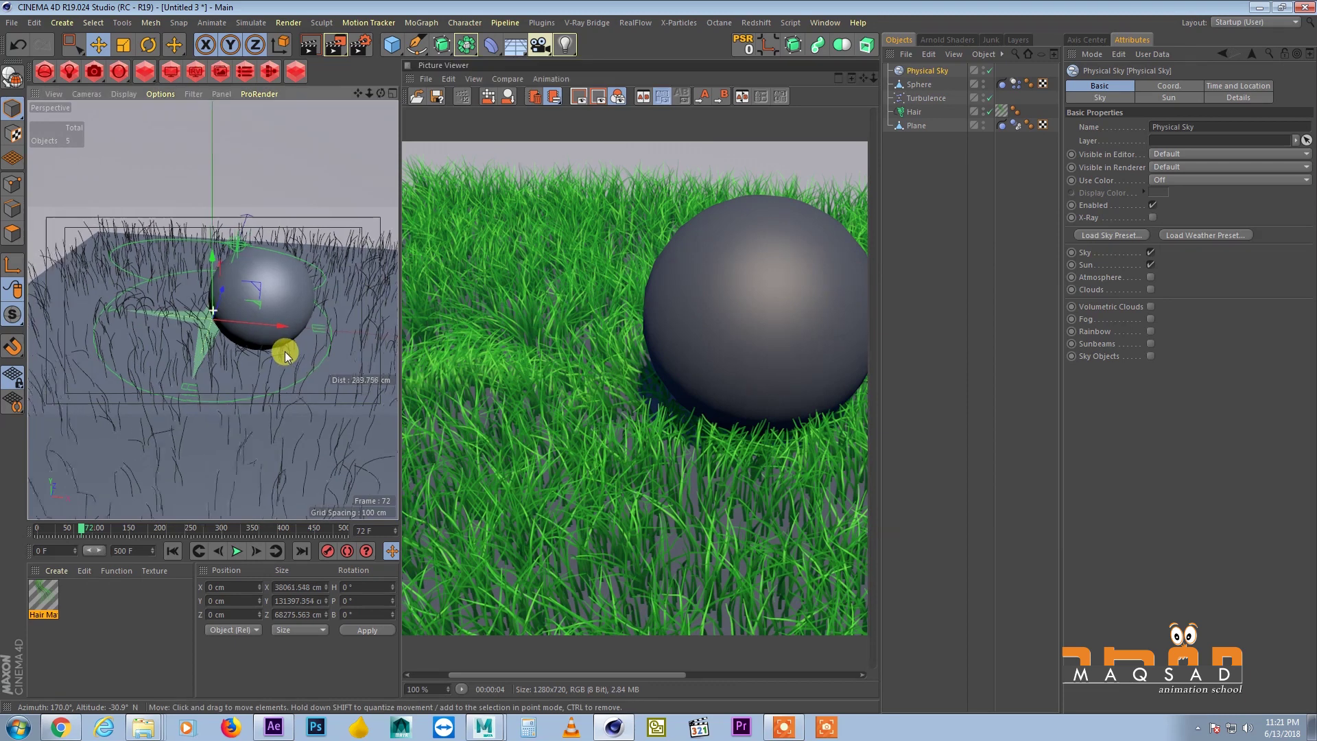
pyautogui.click(200, 551)
pyautogui.click(236, 551)
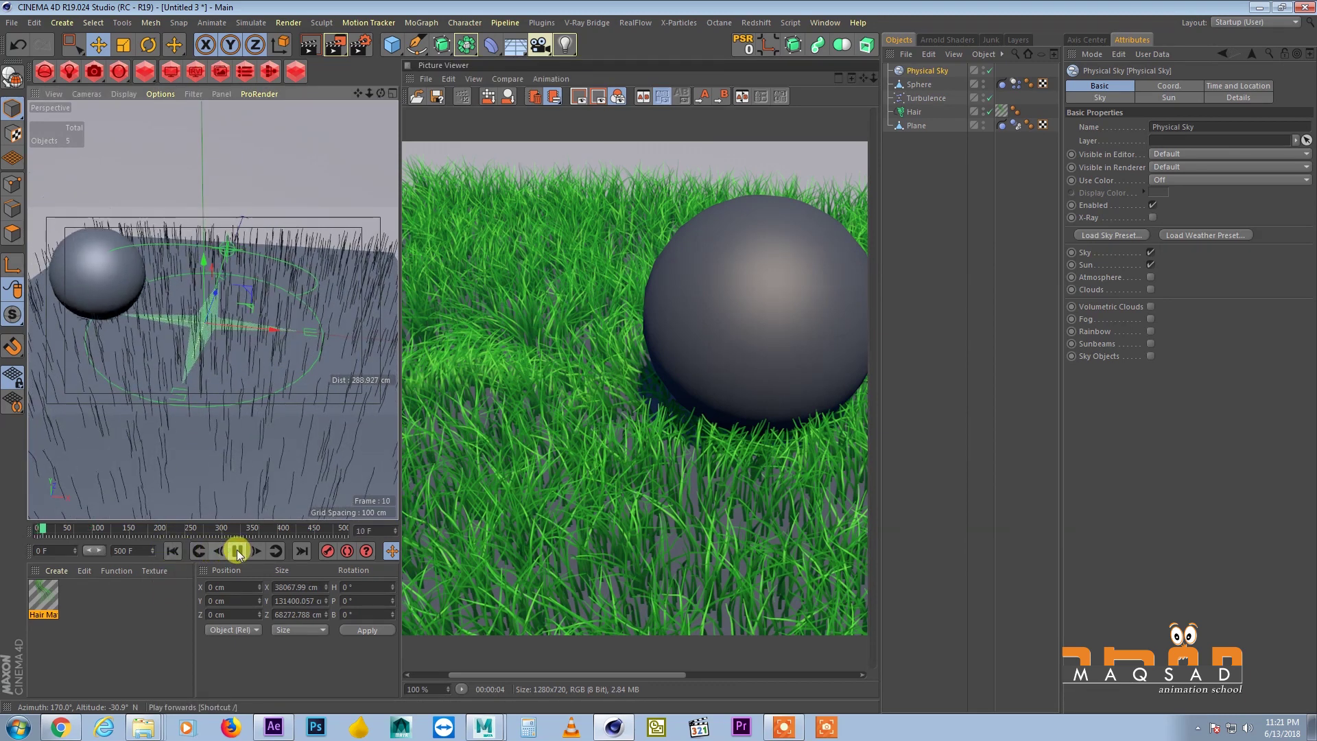
pyautogui.moveTo(237, 369); pyautogui.dragTo(268, 287)
pyautogui.press('F8')
# Render frame 73 to the Picture Viewer and widen the perspective viewport beside it.
pyautogui.click(334, 45)
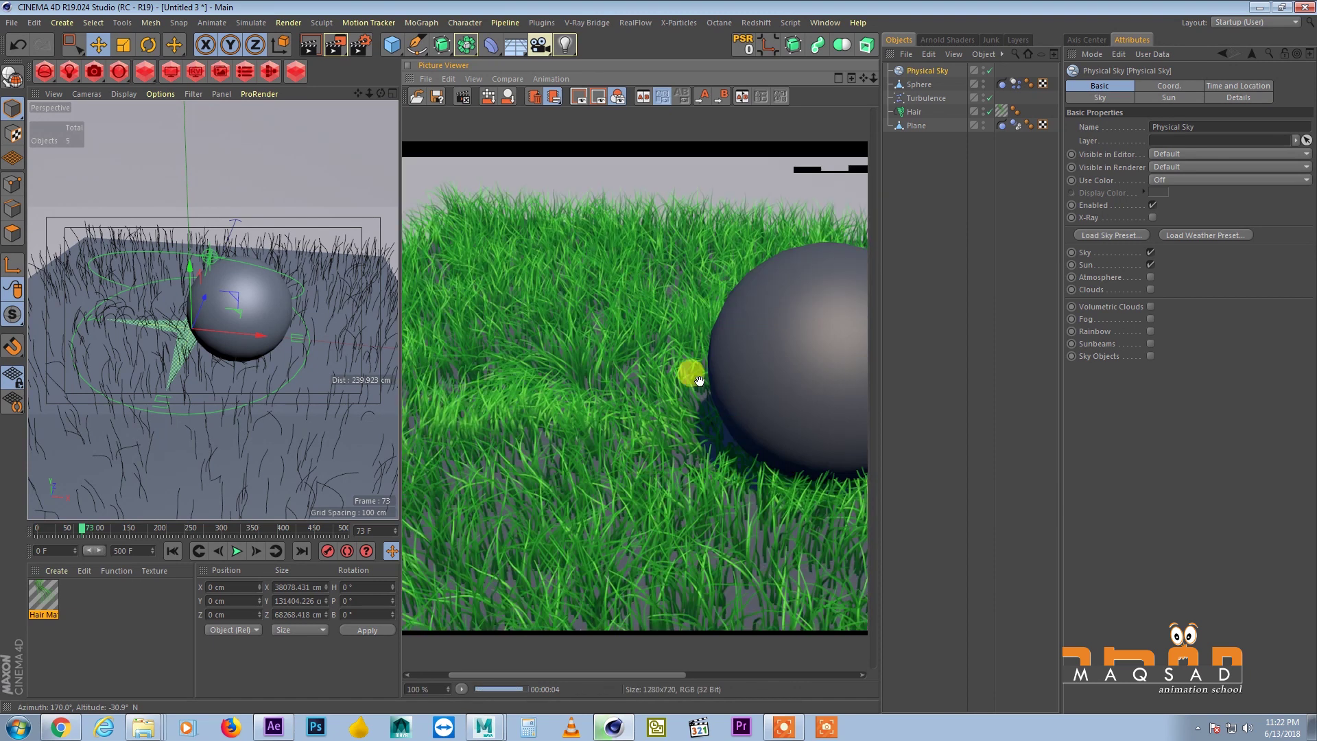
pyautogui.moveTo(206, 281); pyautogui.dragTo(217, 272)
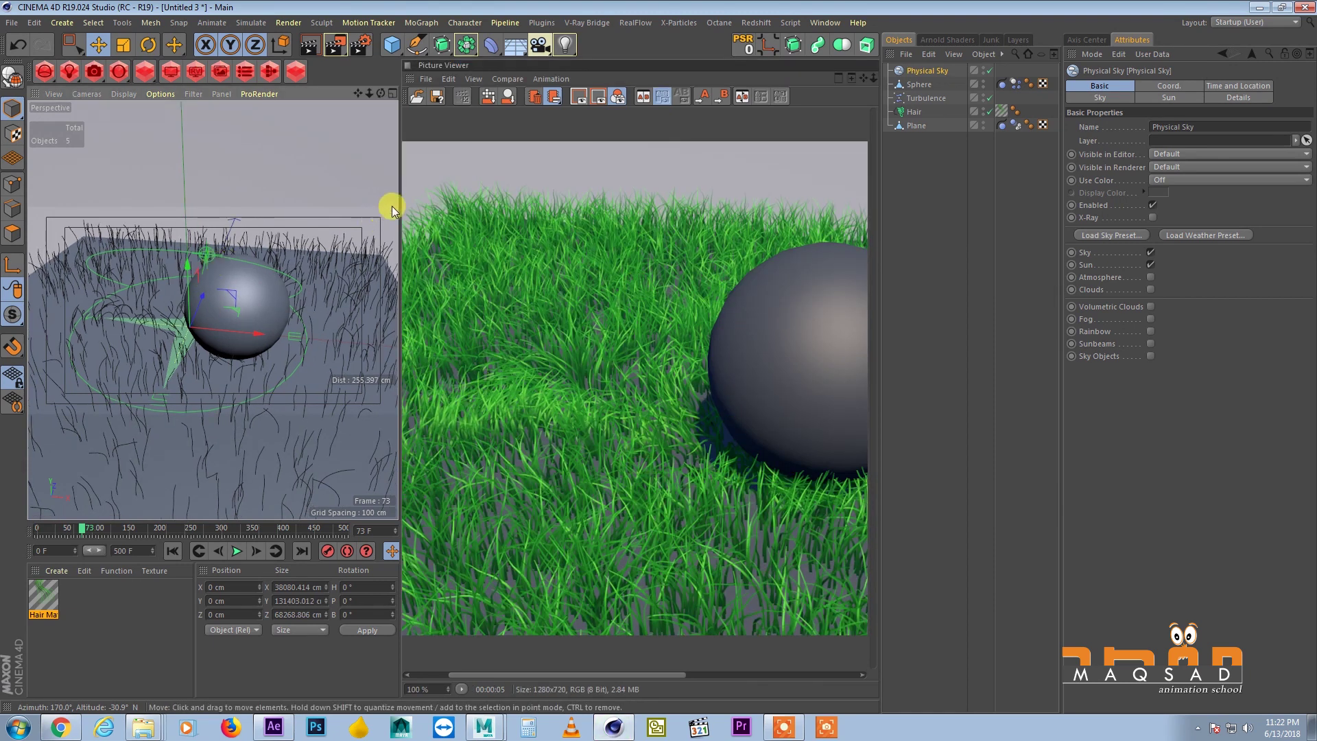
pyautogui.moveTo(400, 204); pyautogui.dragTo(579, 206)
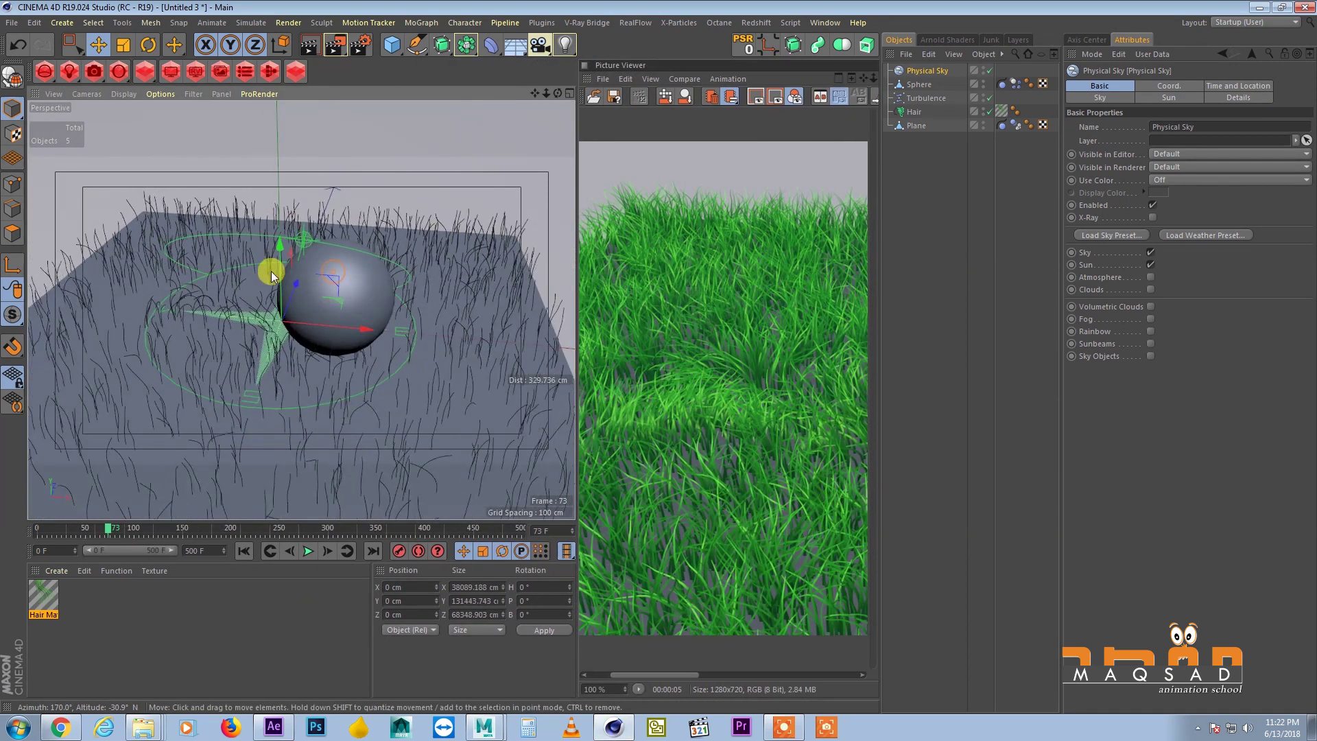